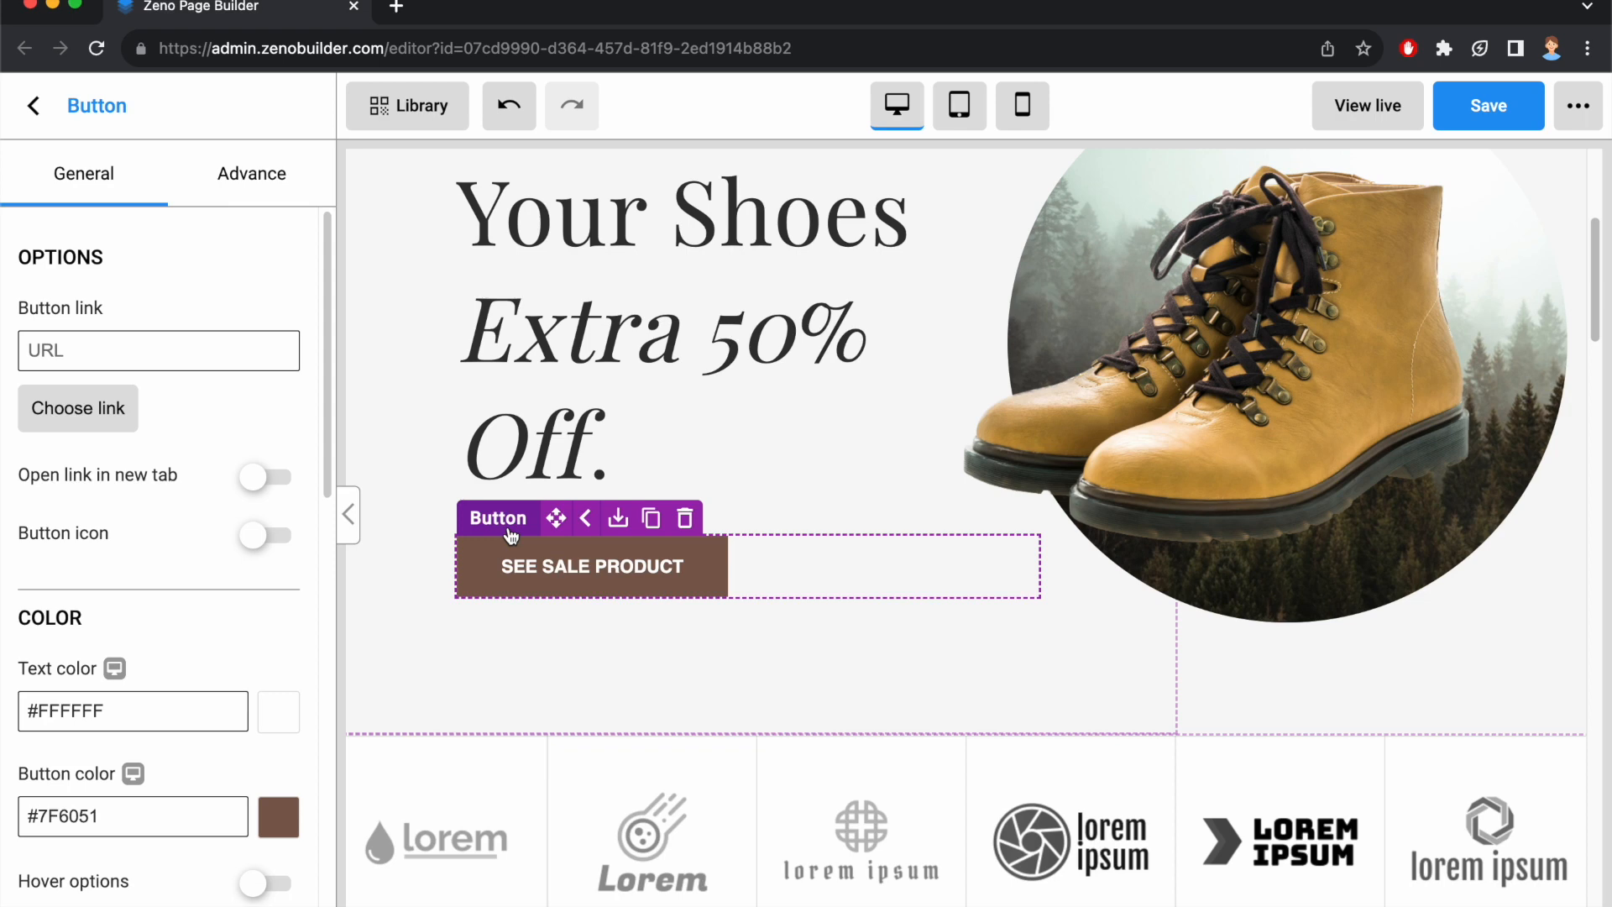
Delete the word PRODUCT from the sale button's label and enter it again to read SEE SALE PRODUCT.
left_click(677, 565)
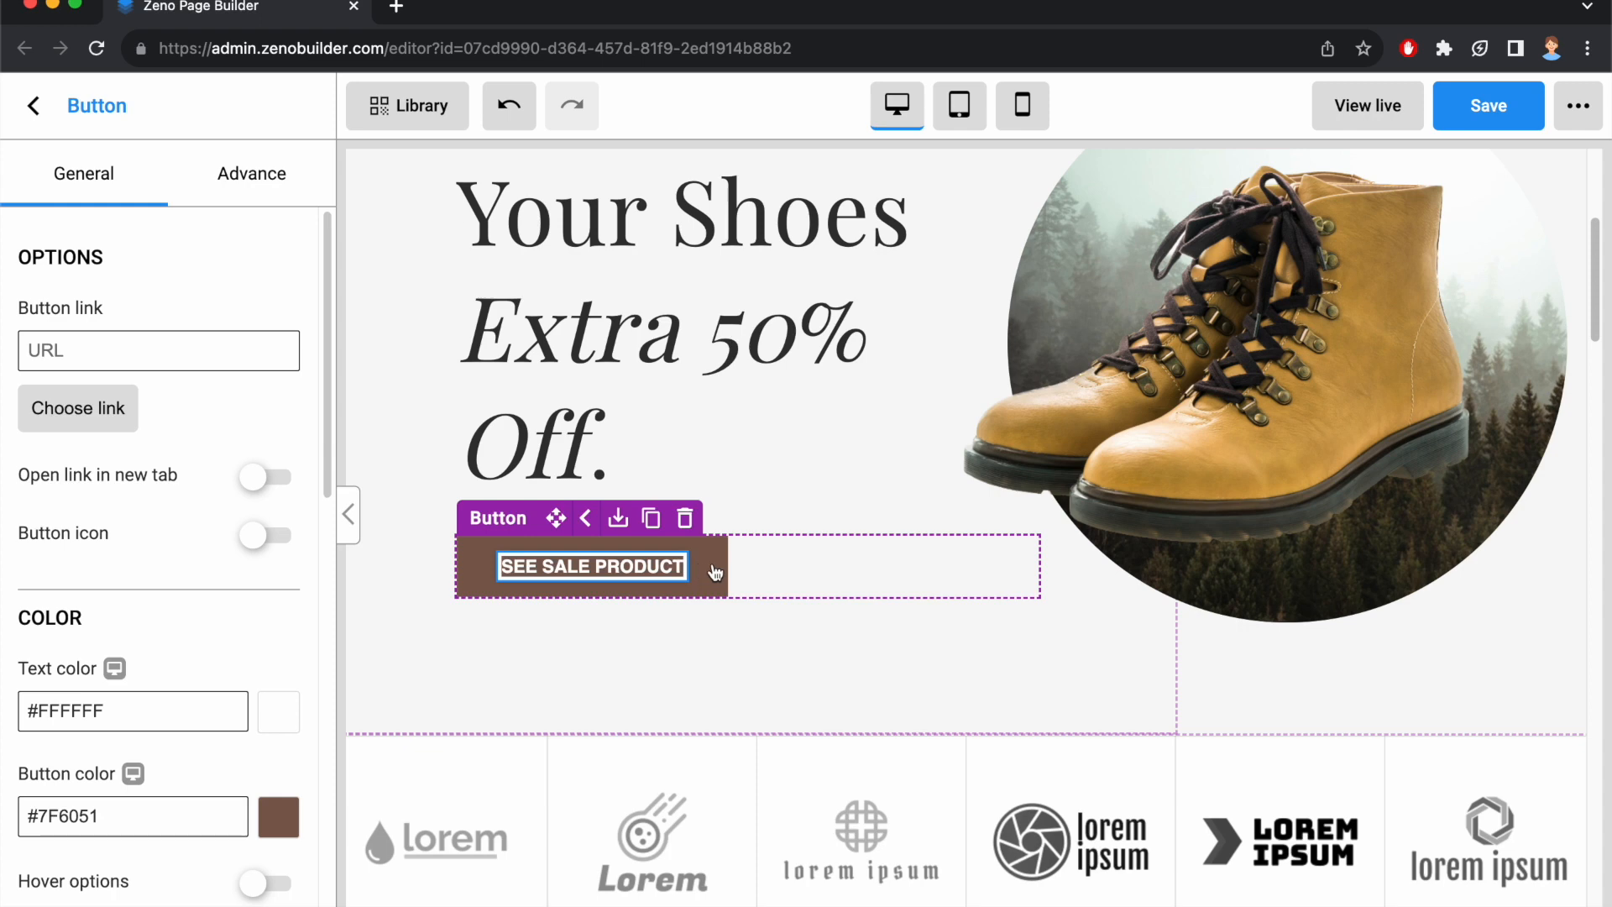
key("BackSpace")
key("BackSpace")
key("BackSpace")
key("BackSpace")
key("BackSpace")
key("BackSpace")
key("BackSpace")
key("BackSpace")
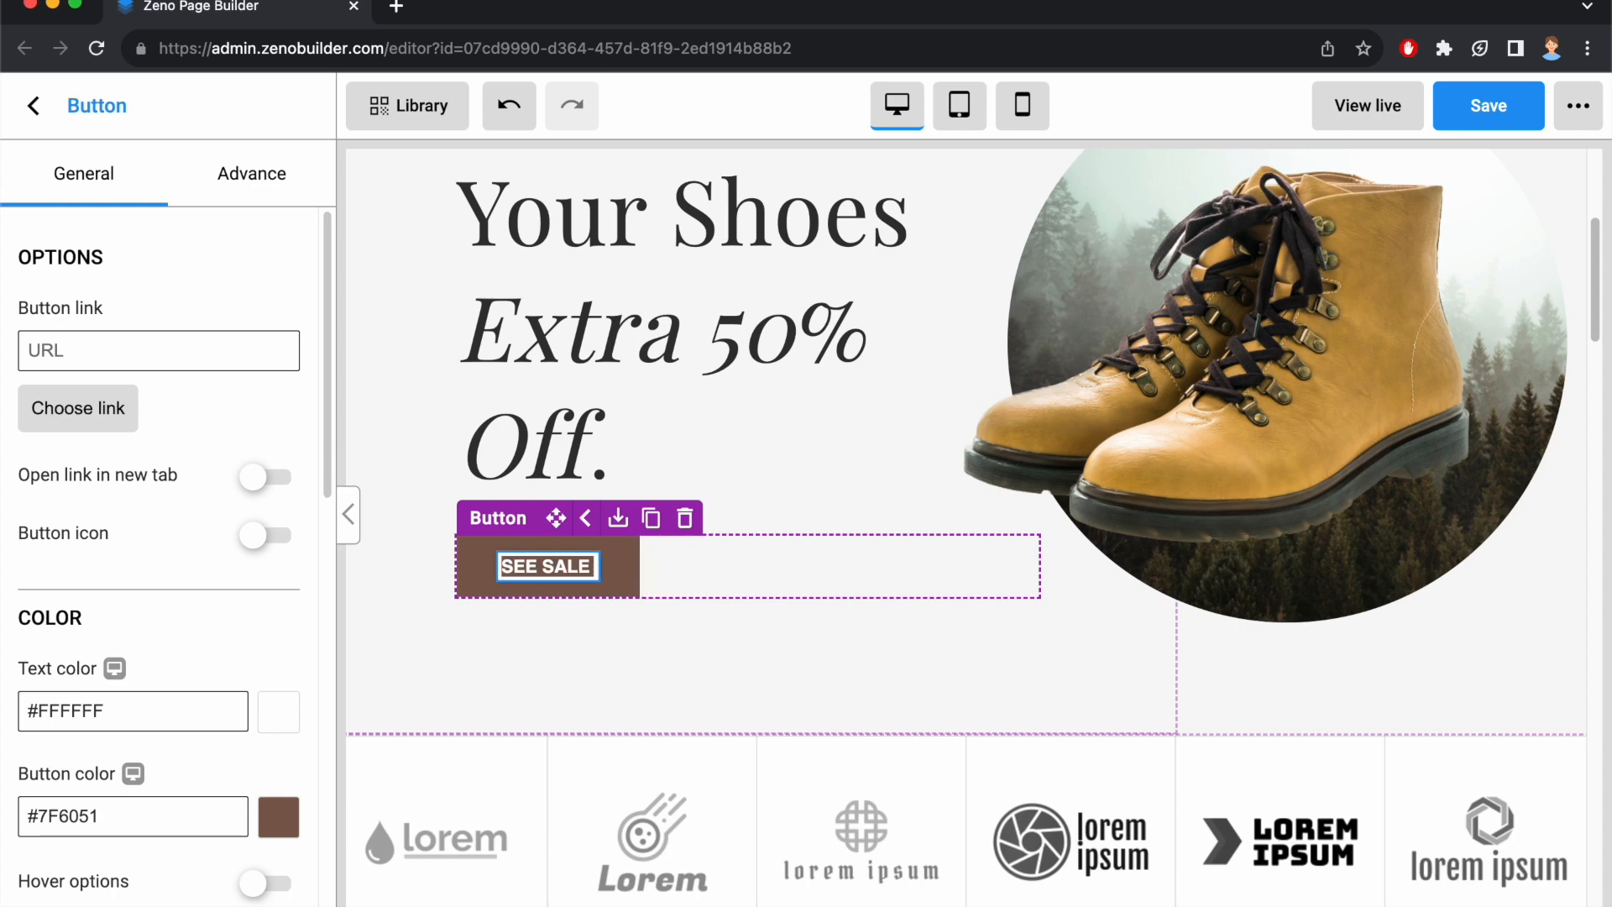
type("PRODUCT")
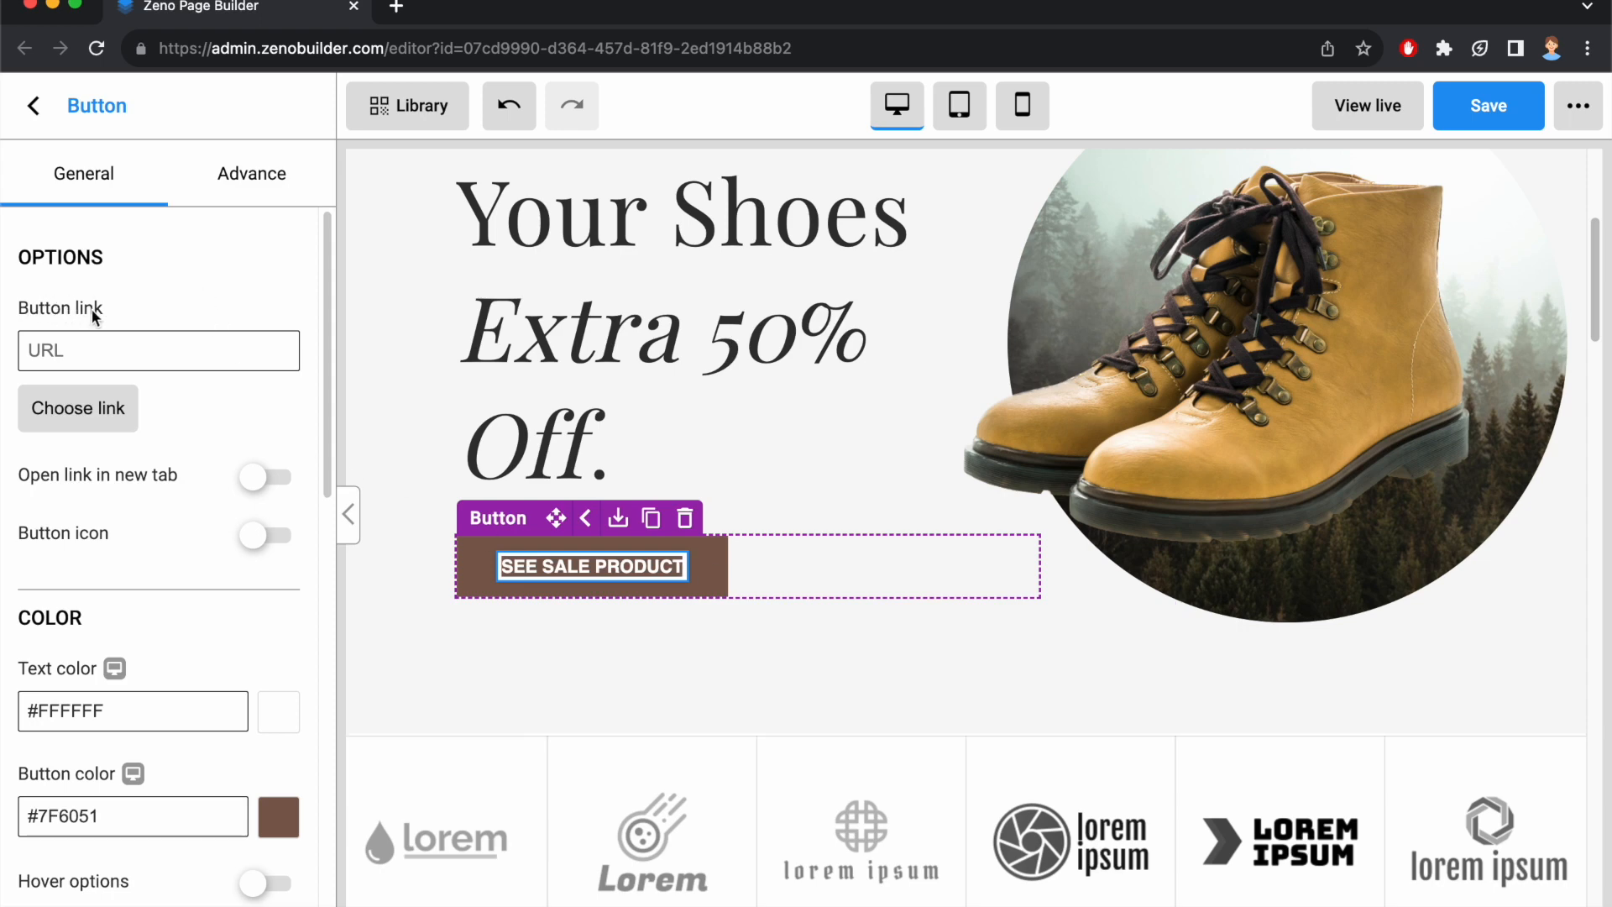
Link the sale button to the page /pages/abc and have the link open in a new tab.
left_click(80, 408)
left_click(582, 609)
left_click(968, 897)
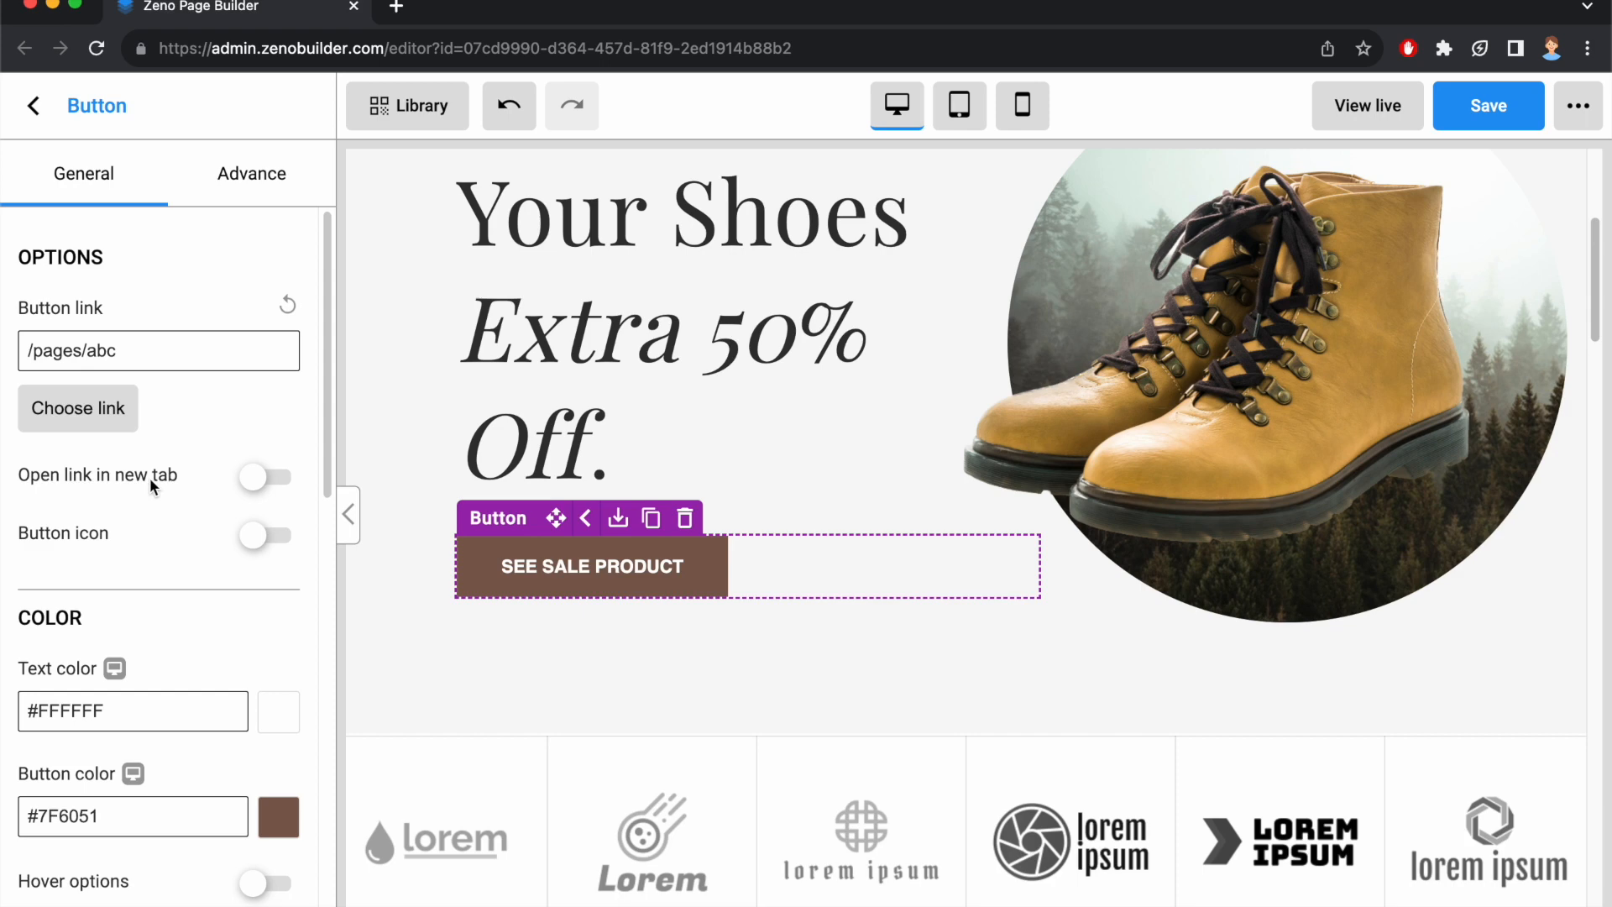
left_click(267, 479)
Enable the button icon, search the icon set for "cart" and choose the shopping_cart icon.
left_click(256, 542)
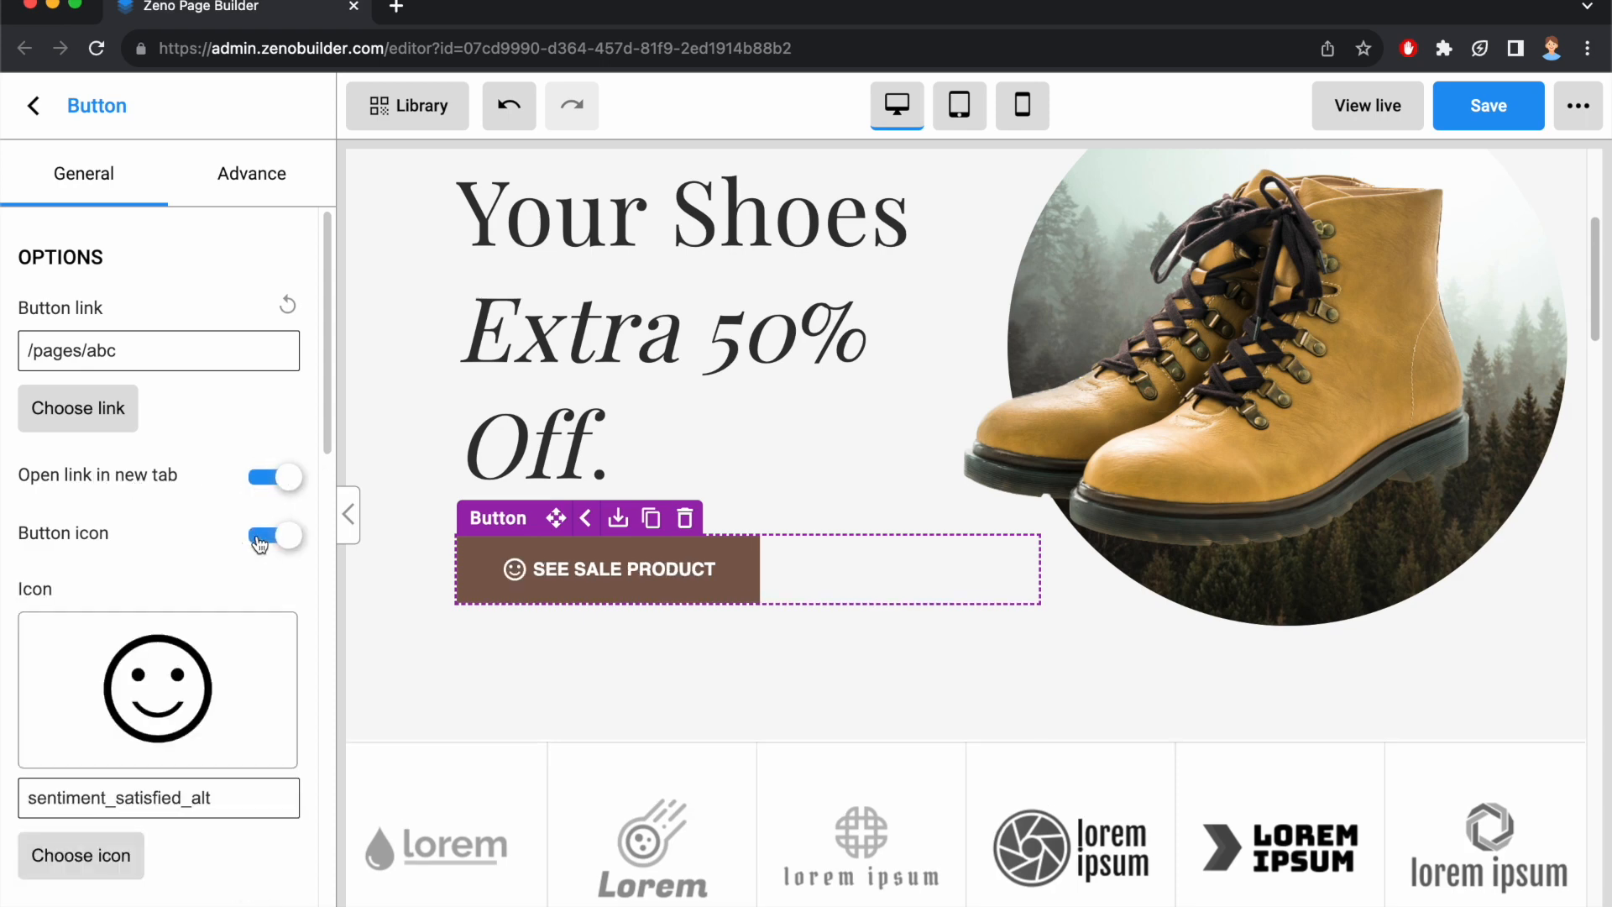
left_click(112, 850)
left_click(853, 246)
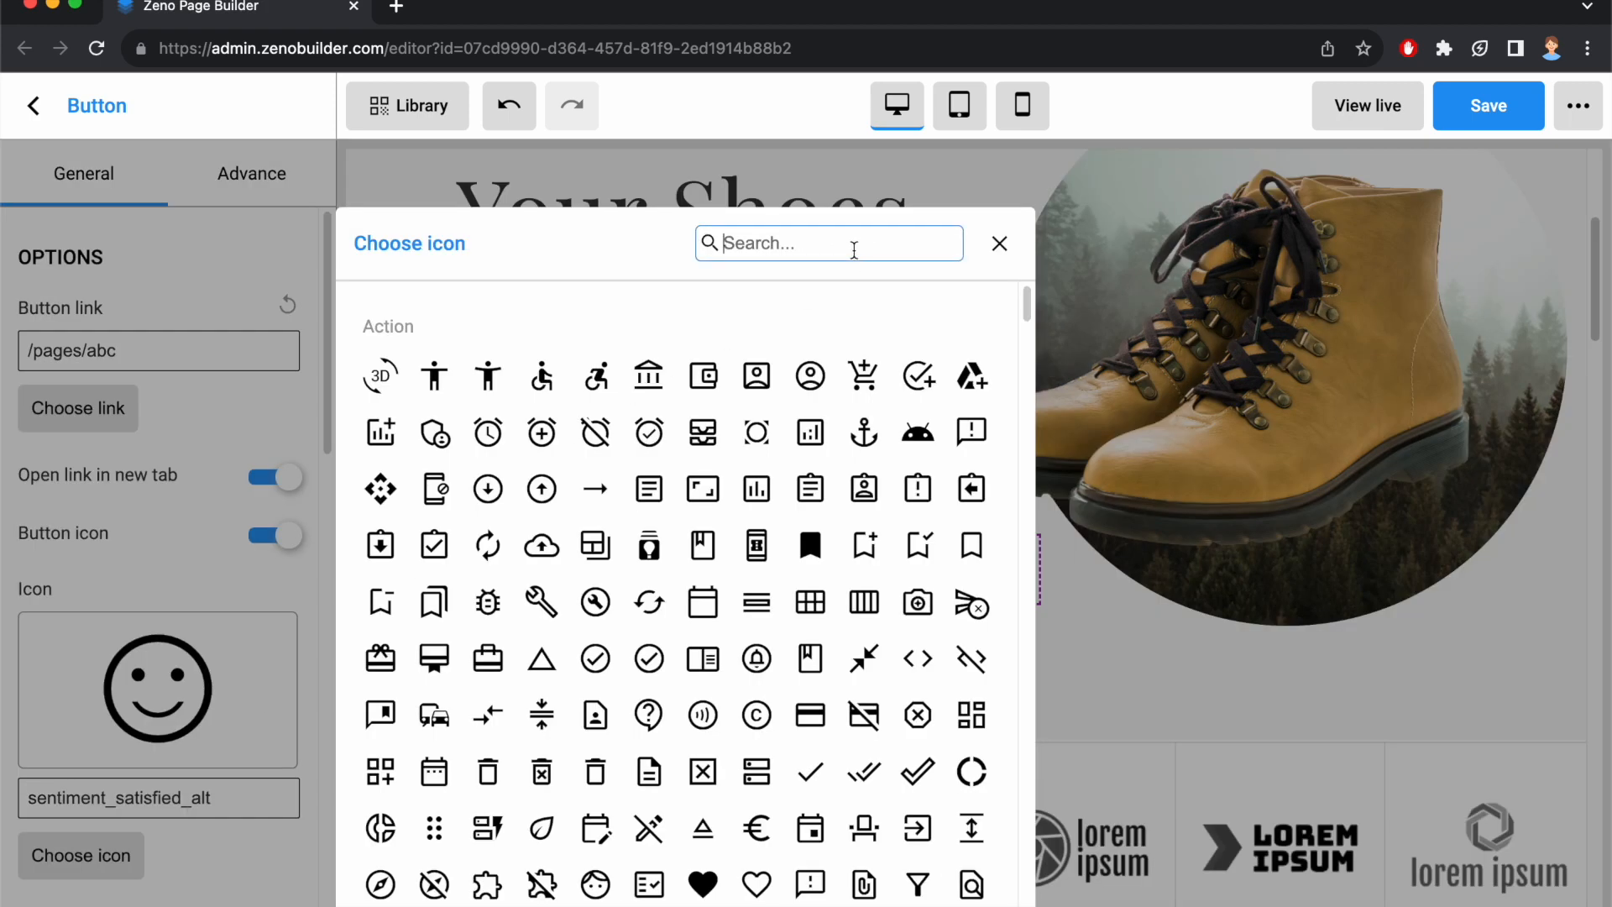
type("cart")
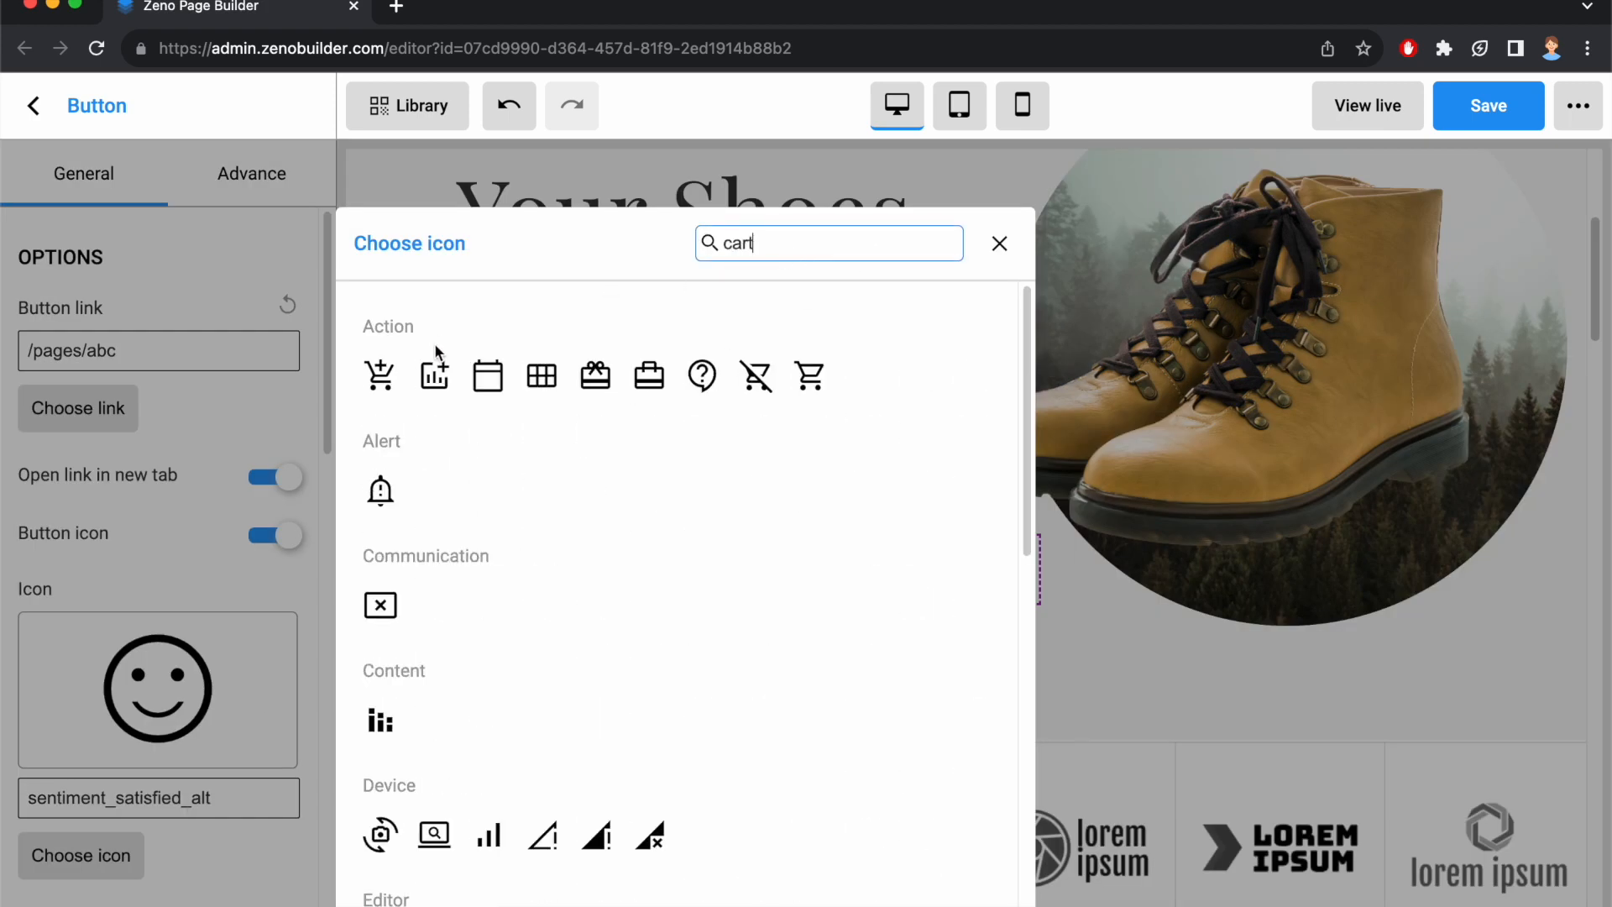
left_click(810, 378)
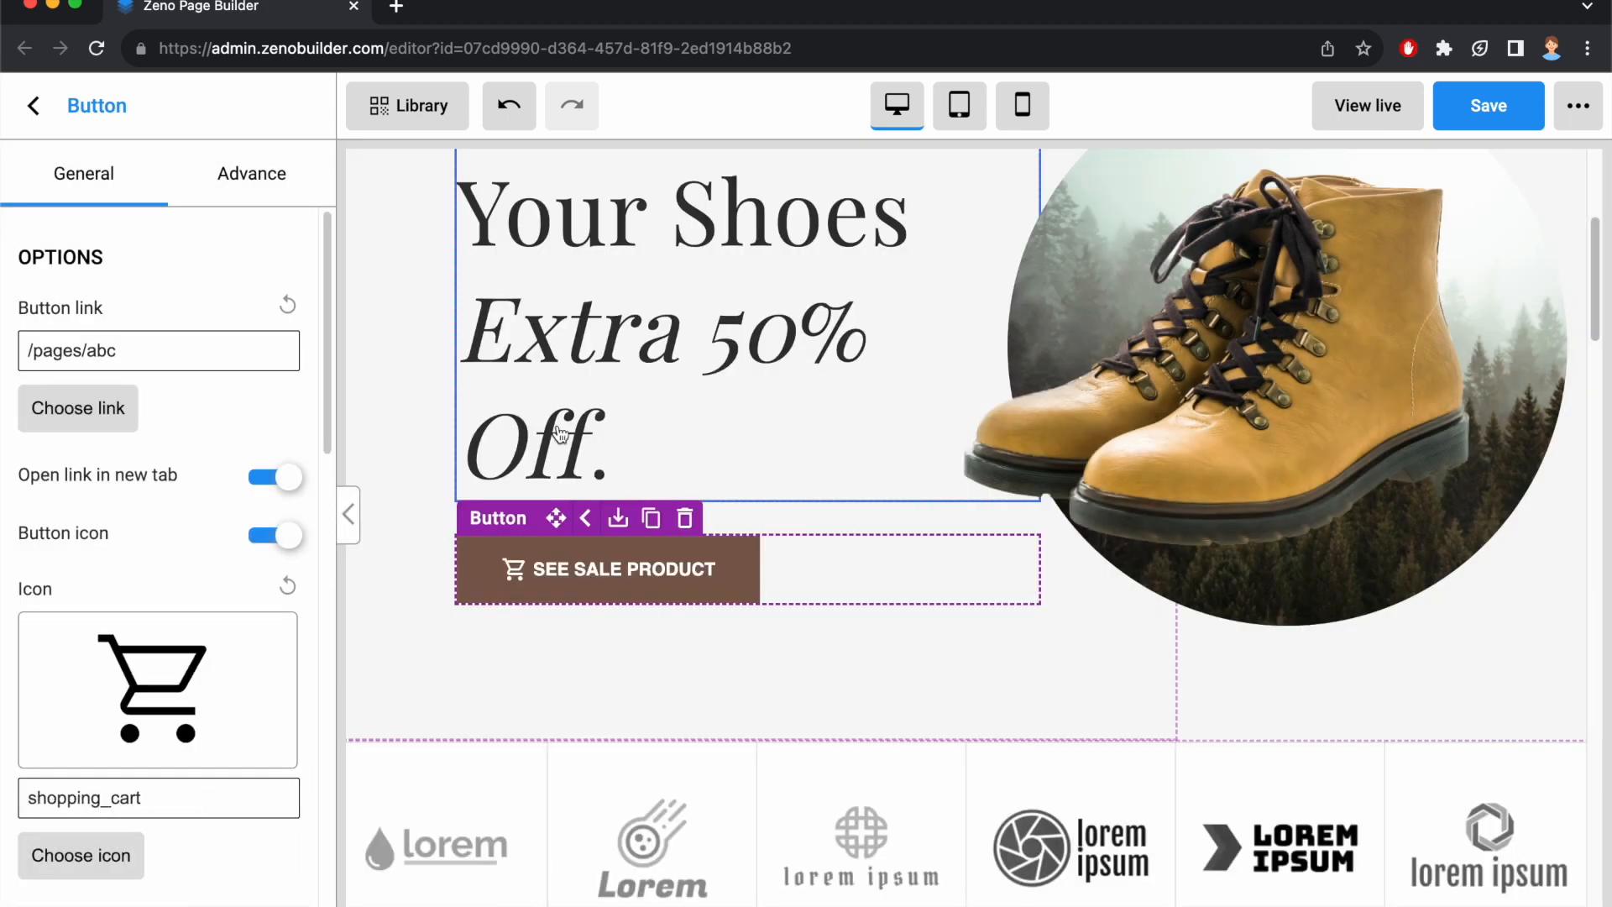
Set the button's text color to the green swatch #8CC993 and its button color to the dark swatch #333333.
scroll(229, 507, "down", 2)
scroll(228, 508, "down", 5)
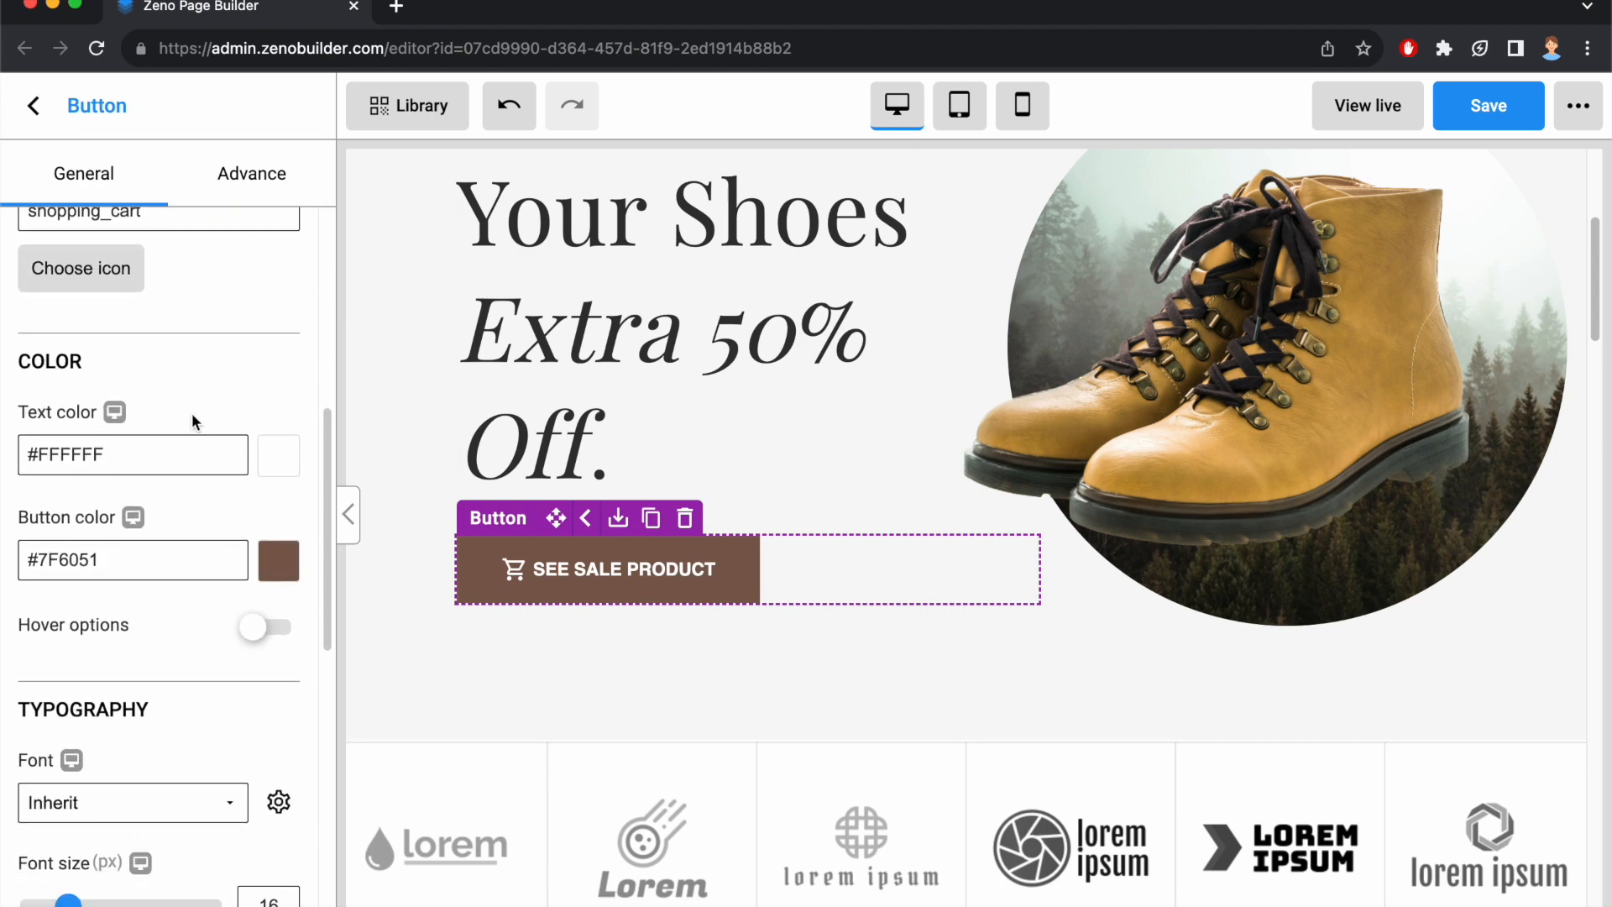
left_click(277, 457)
left_click(45, 768)
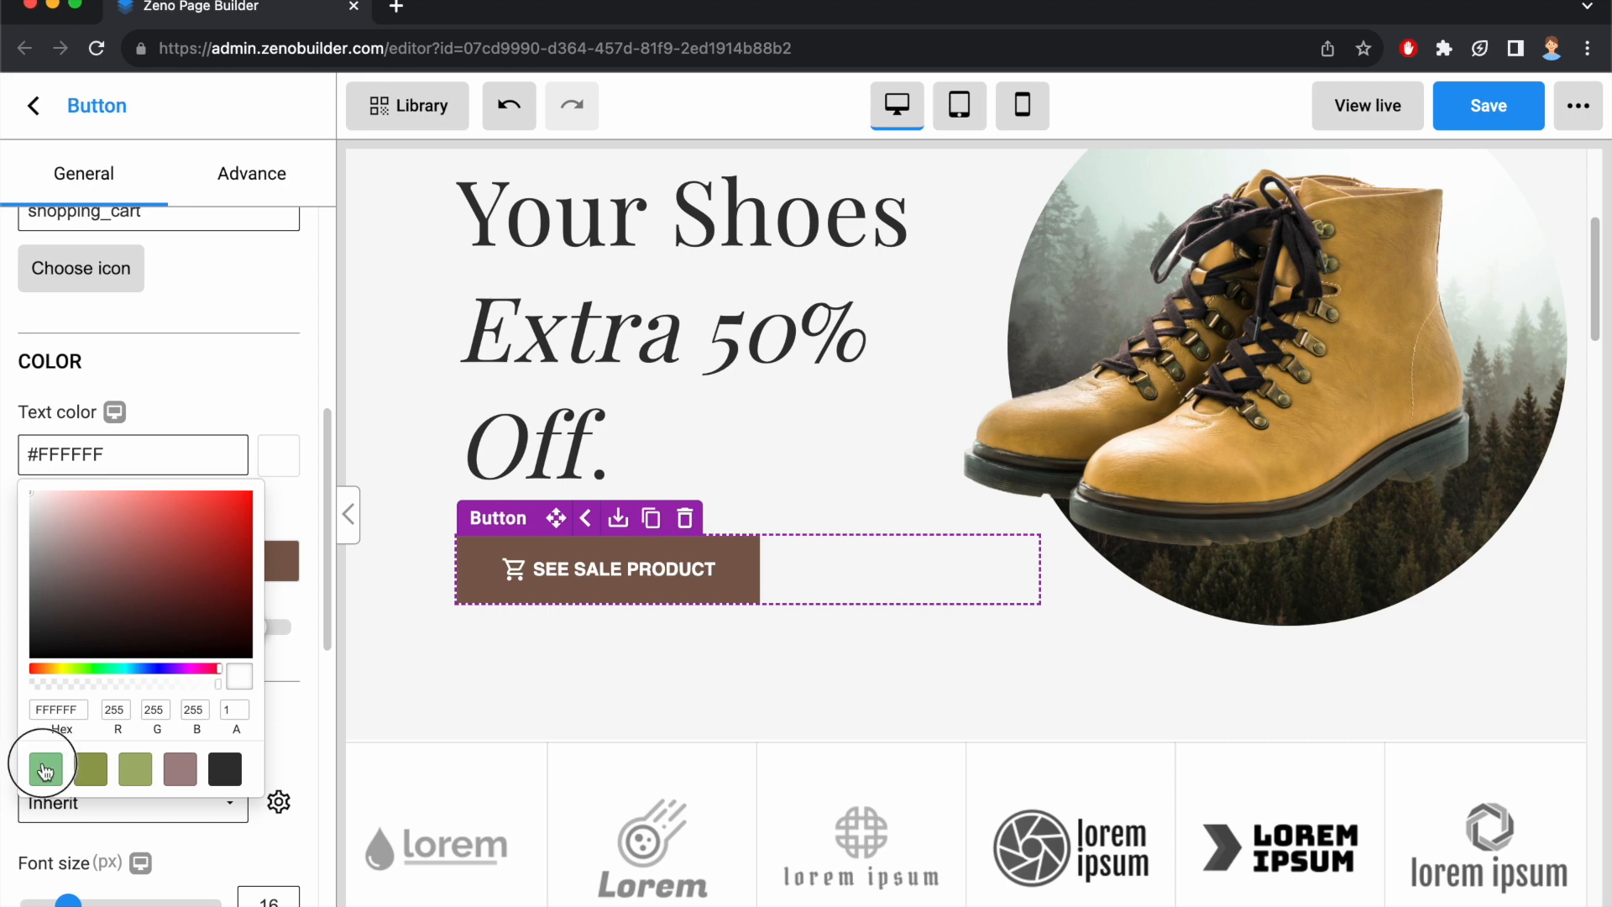
left_click(249, 375)
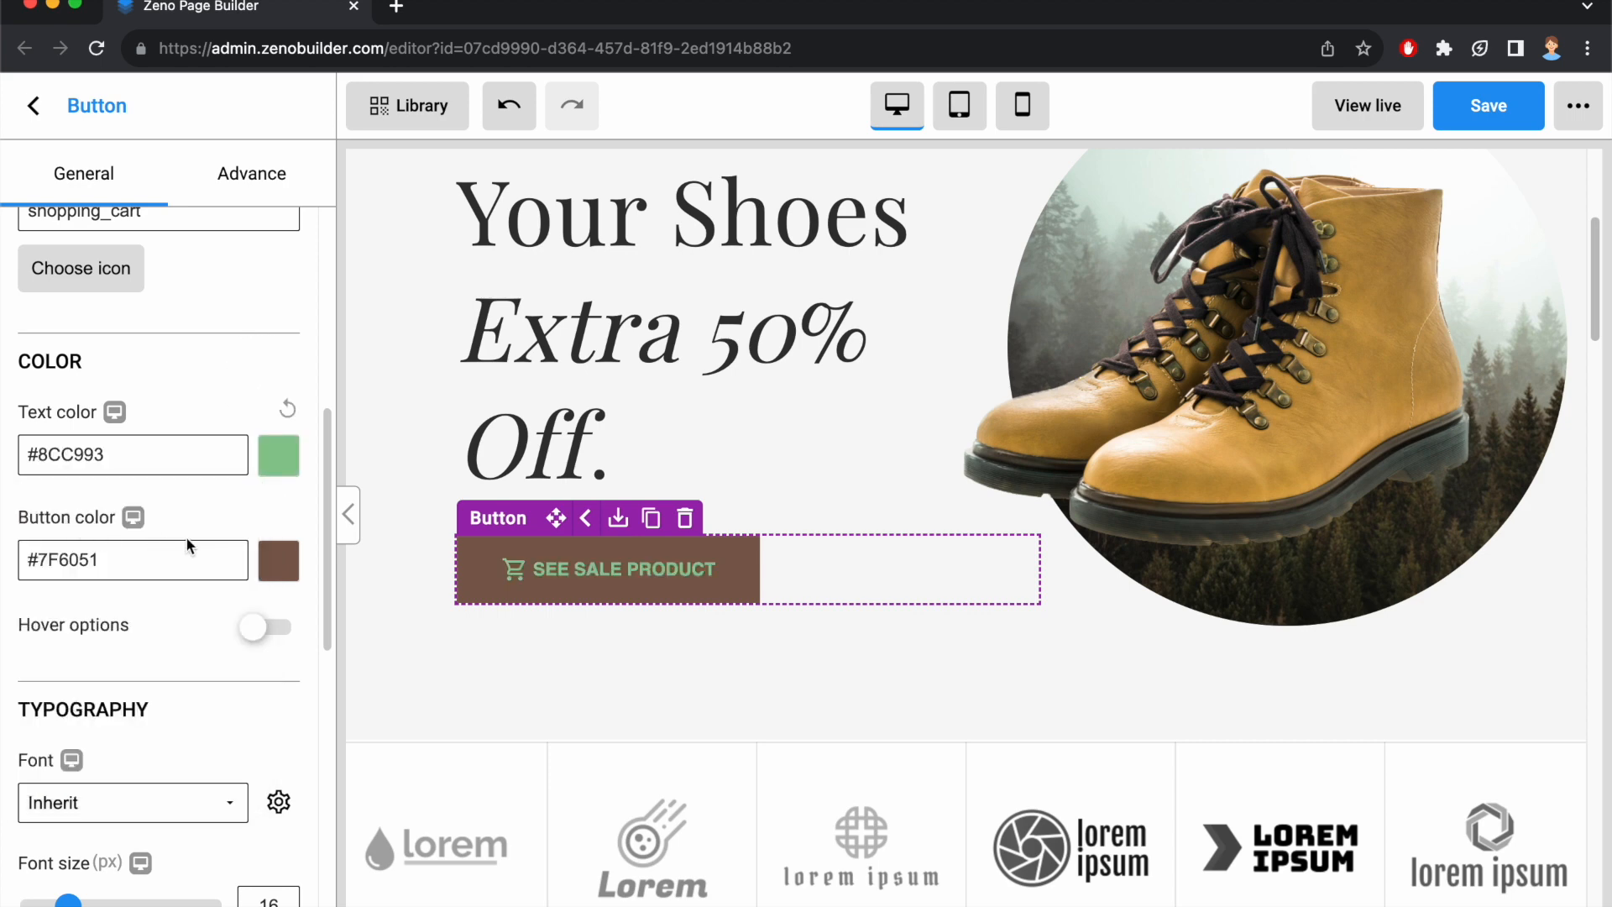
left_click(278, 560)
left_click(211, 883)
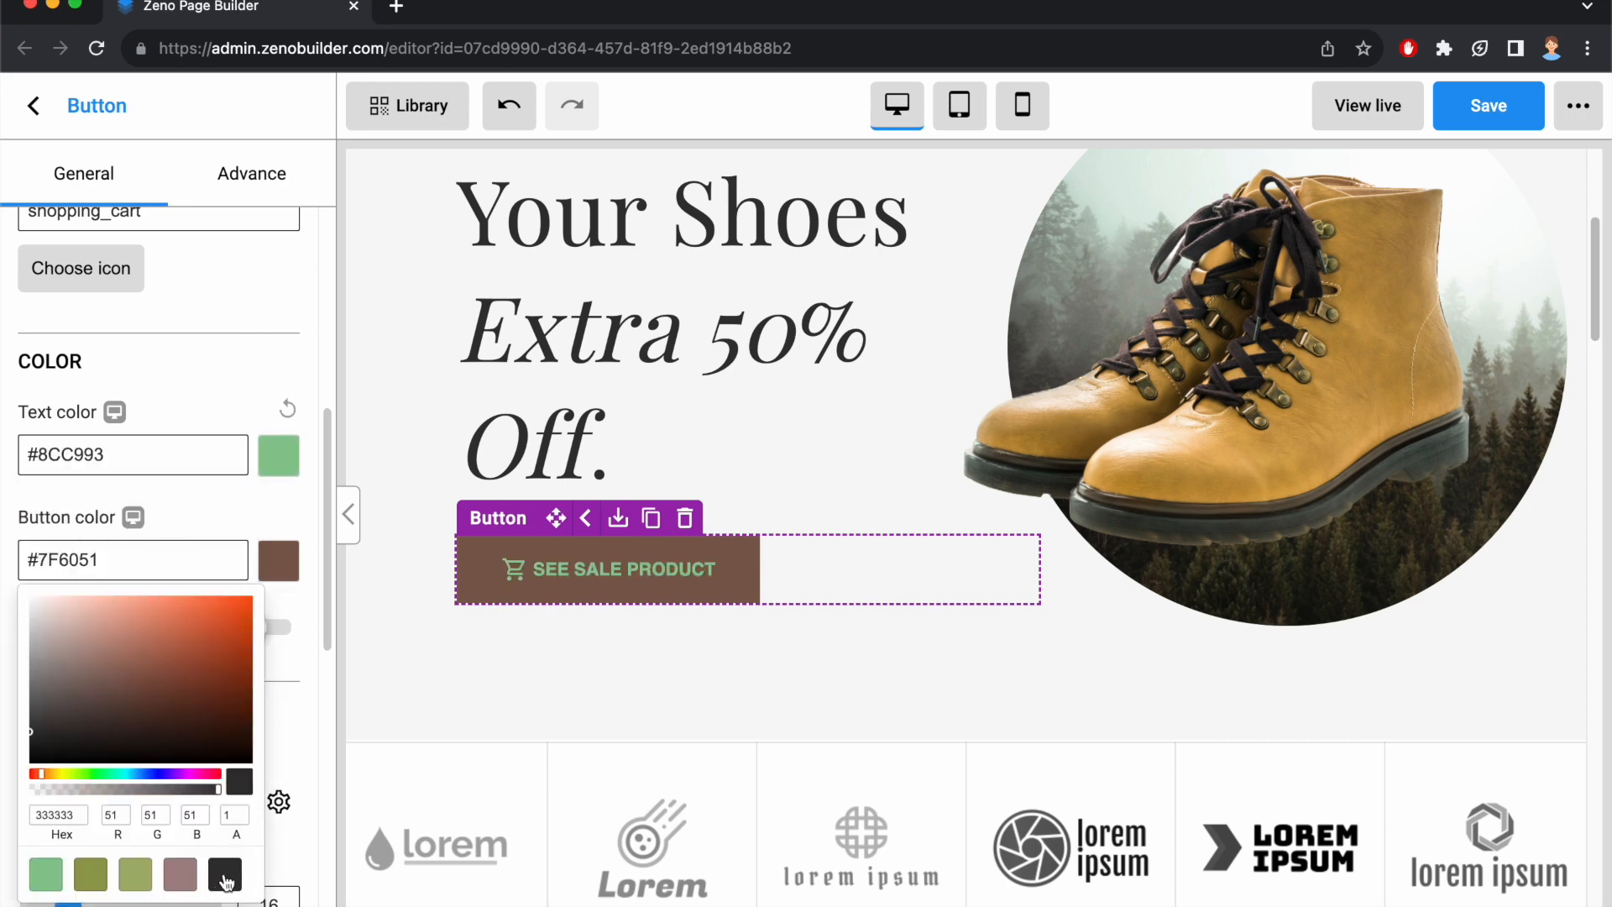
left_click(207, 516)
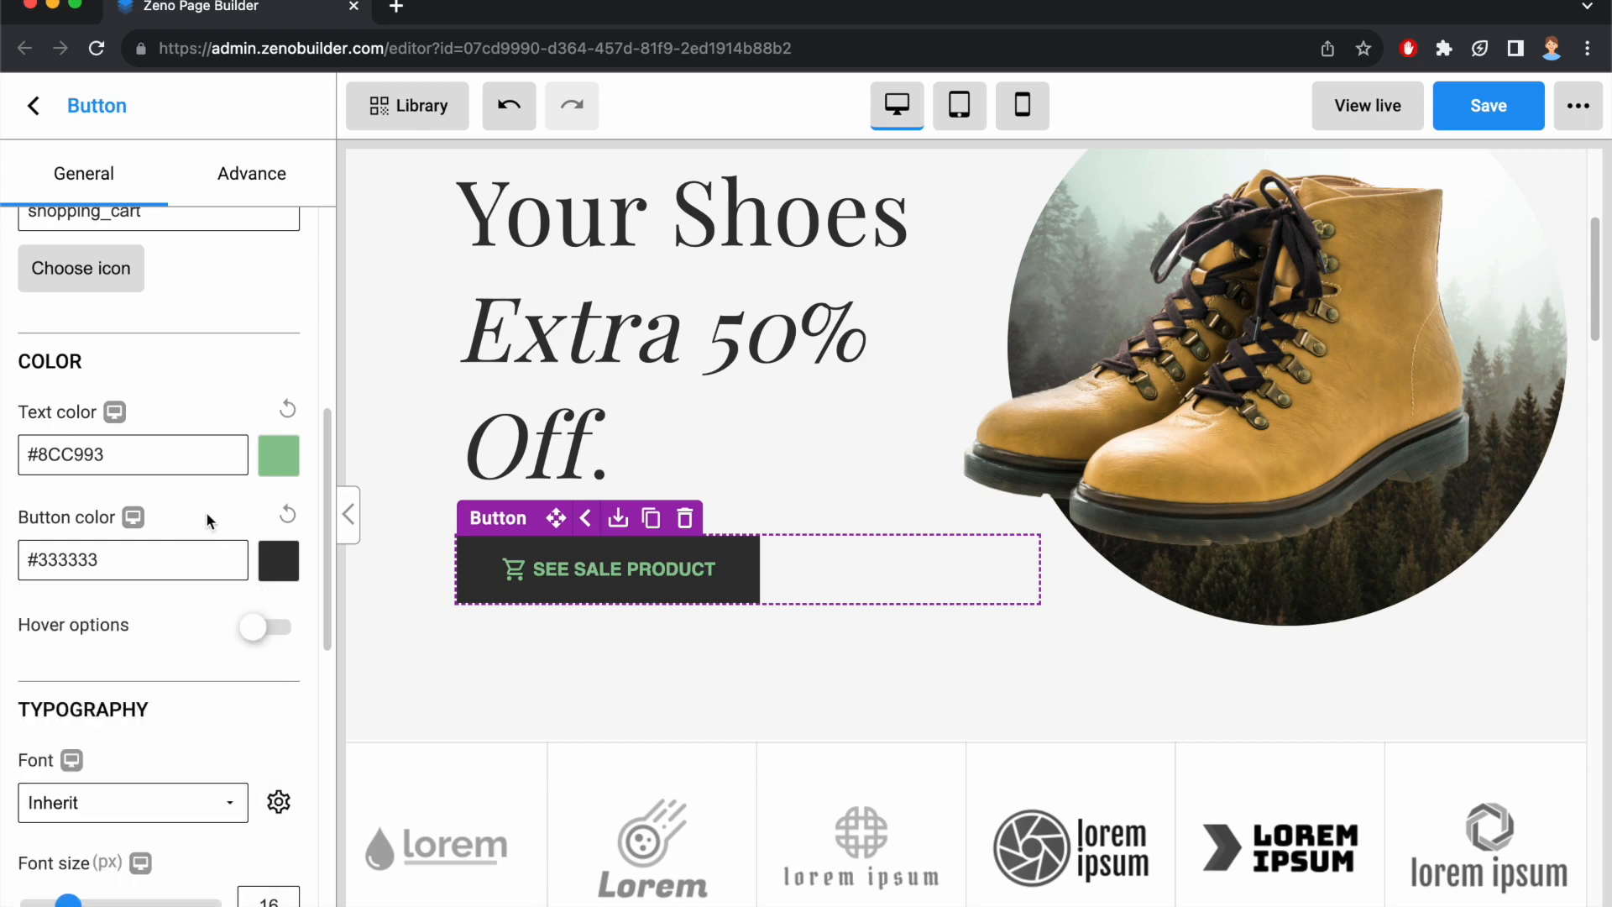
Enable the hover options and set the text hover color to #8CC993CC, based on a copy of the text color.
left_click(259, 627)
scroll(173, 641, "down", 1)
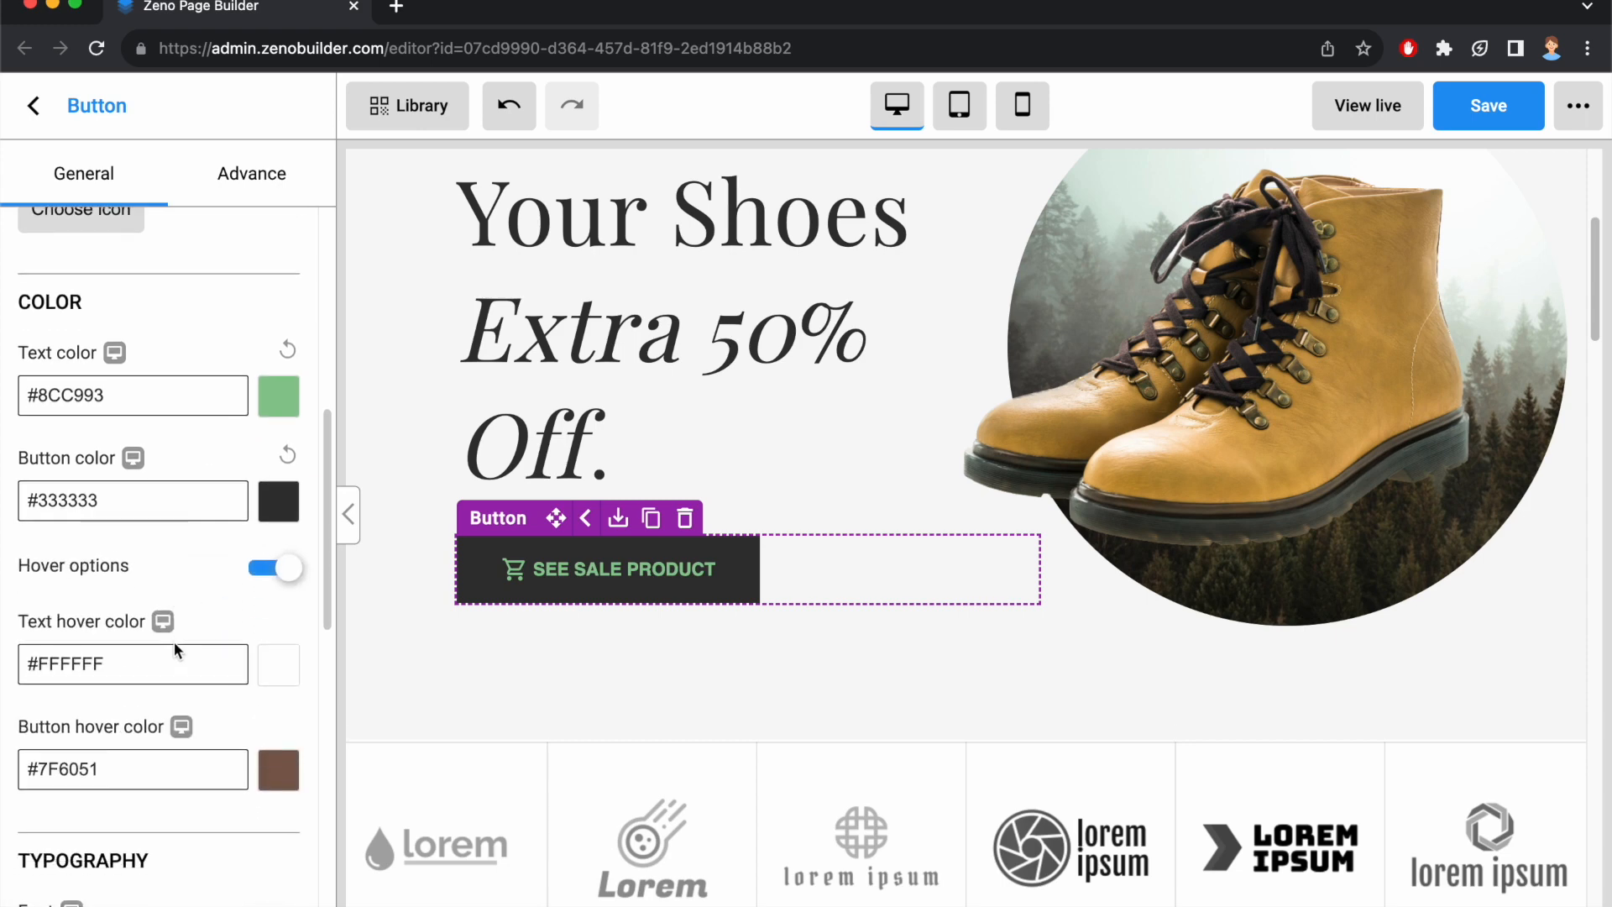
triple_click(137, 396)
key("super+c")
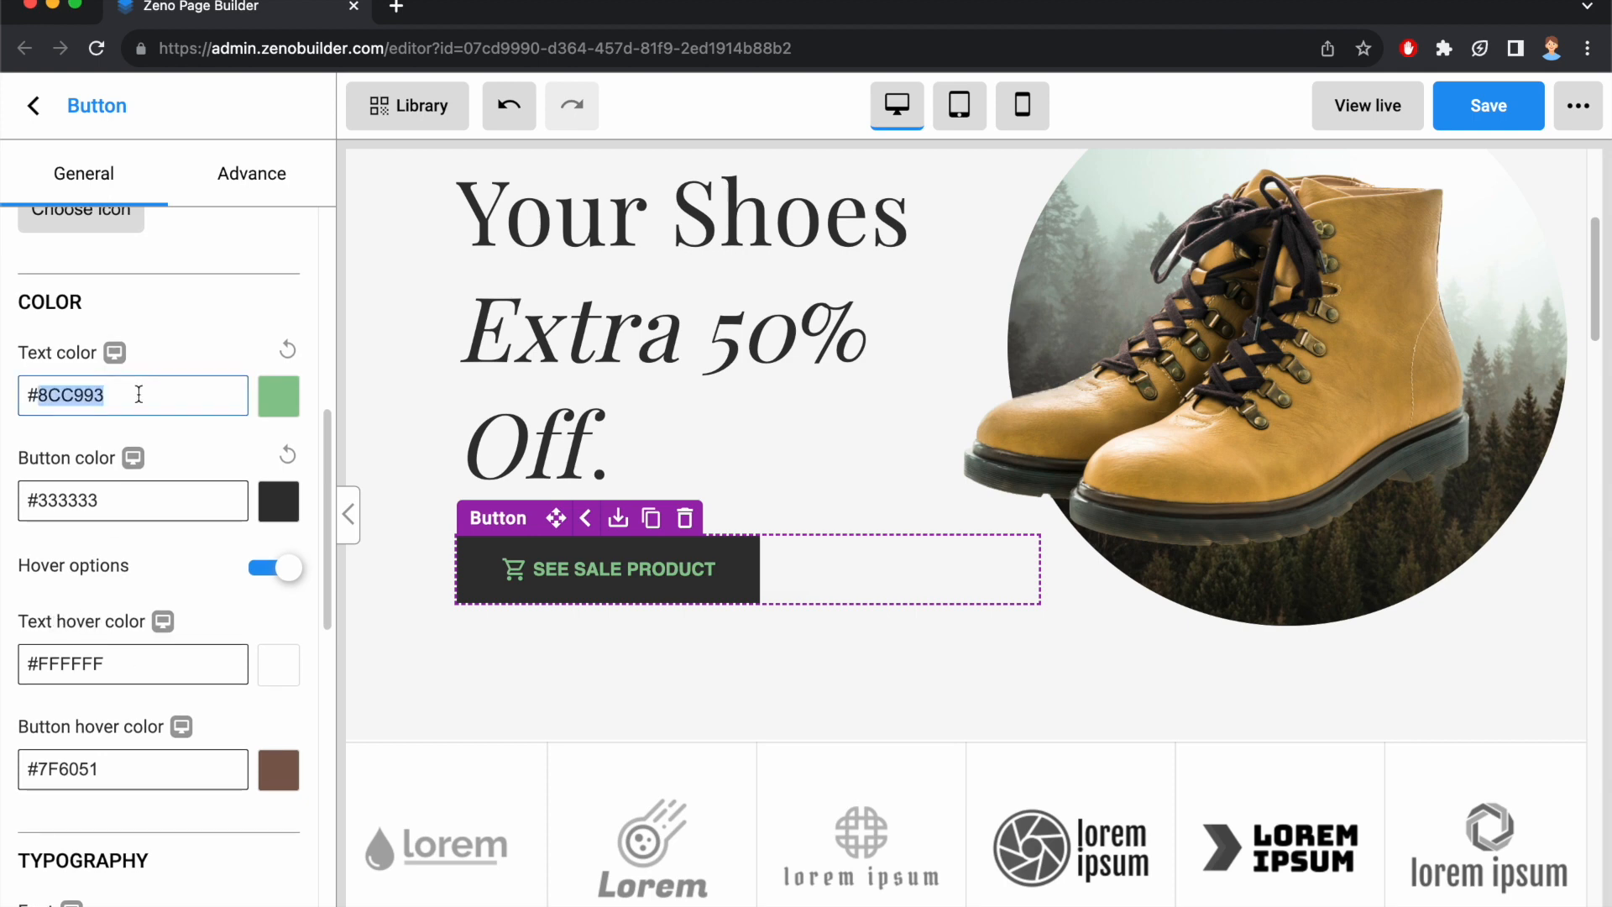
double_click(132, 673)
key("super+v")
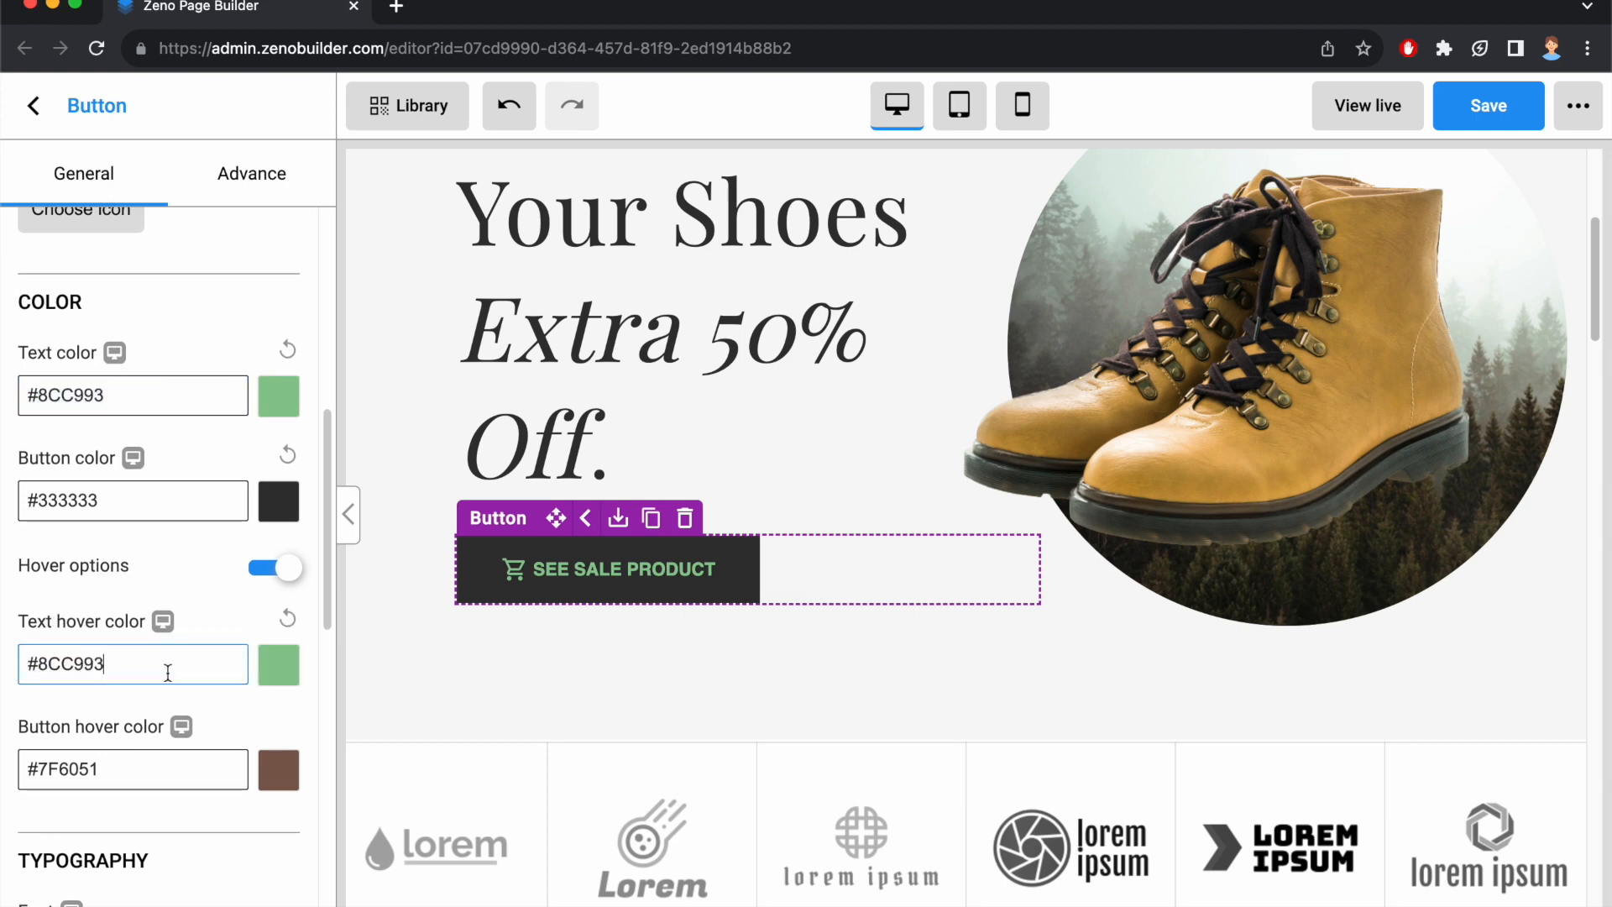
type("CC")
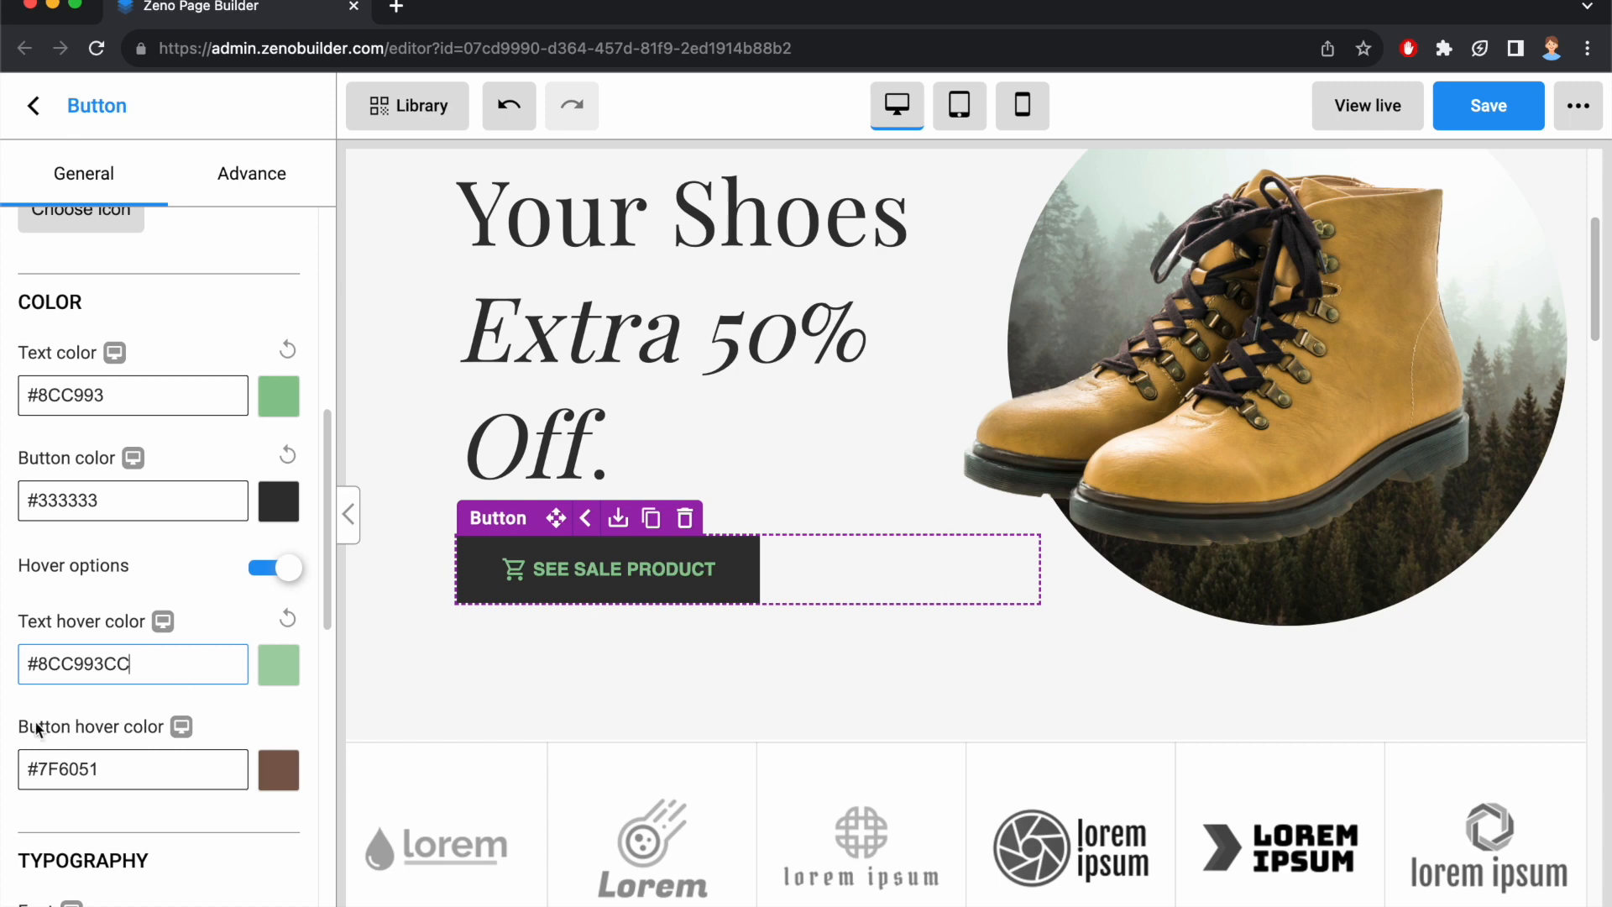
Copy the button color into the button hover color and extend it to #333333CC.
double_click(126, 503)
key("super+a")
key("super+c")
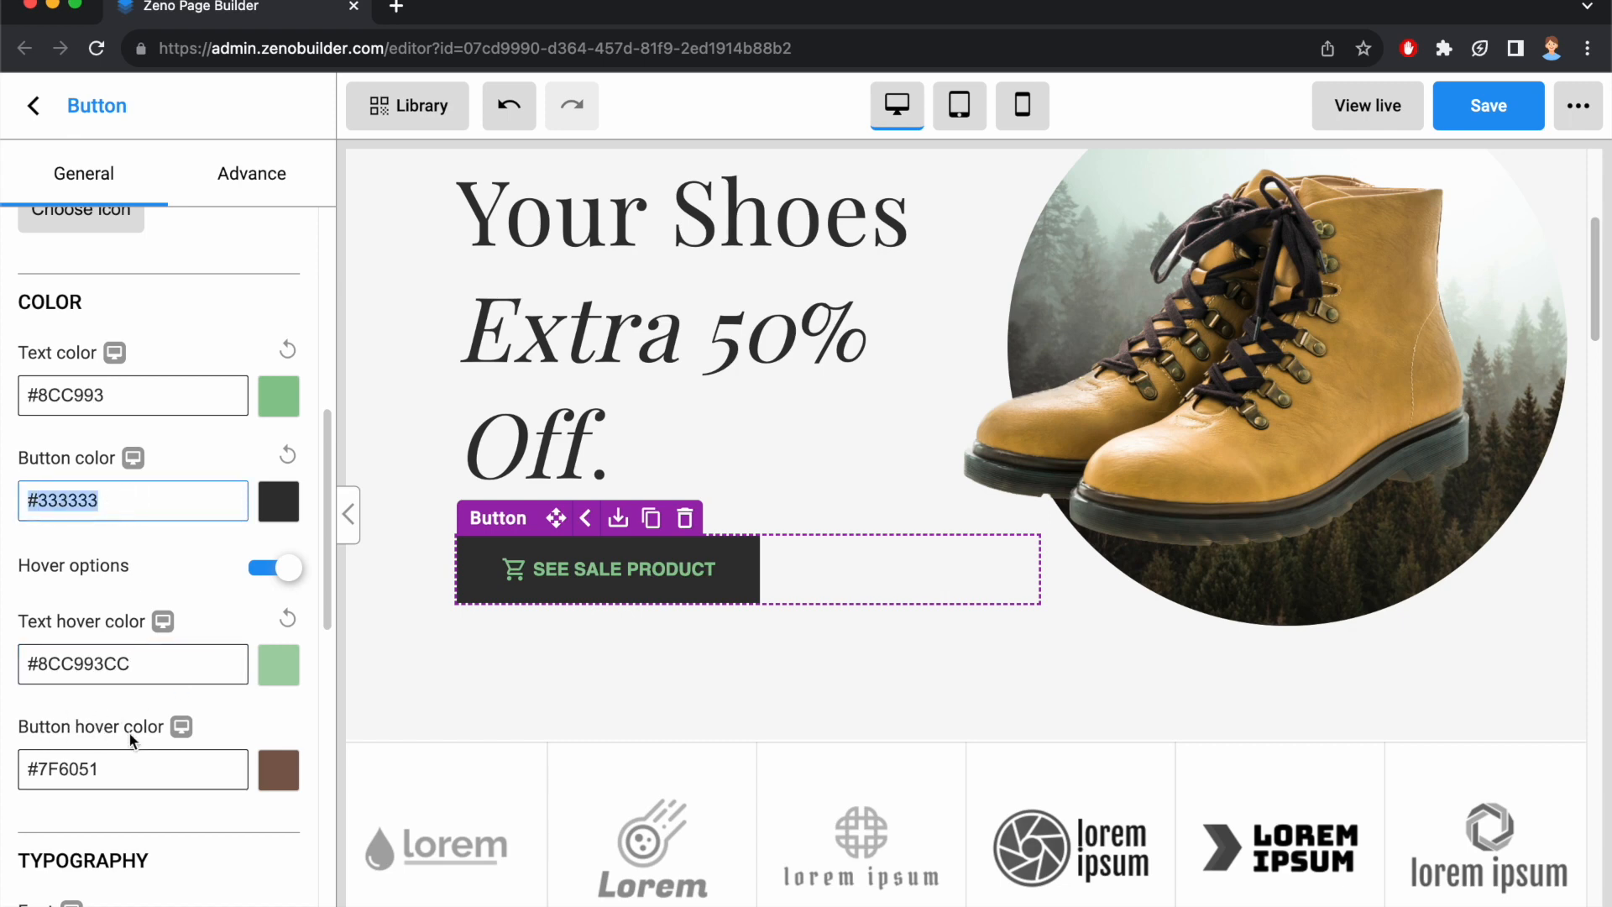
double_click(126, 758)
key("super+v")
type("CC")
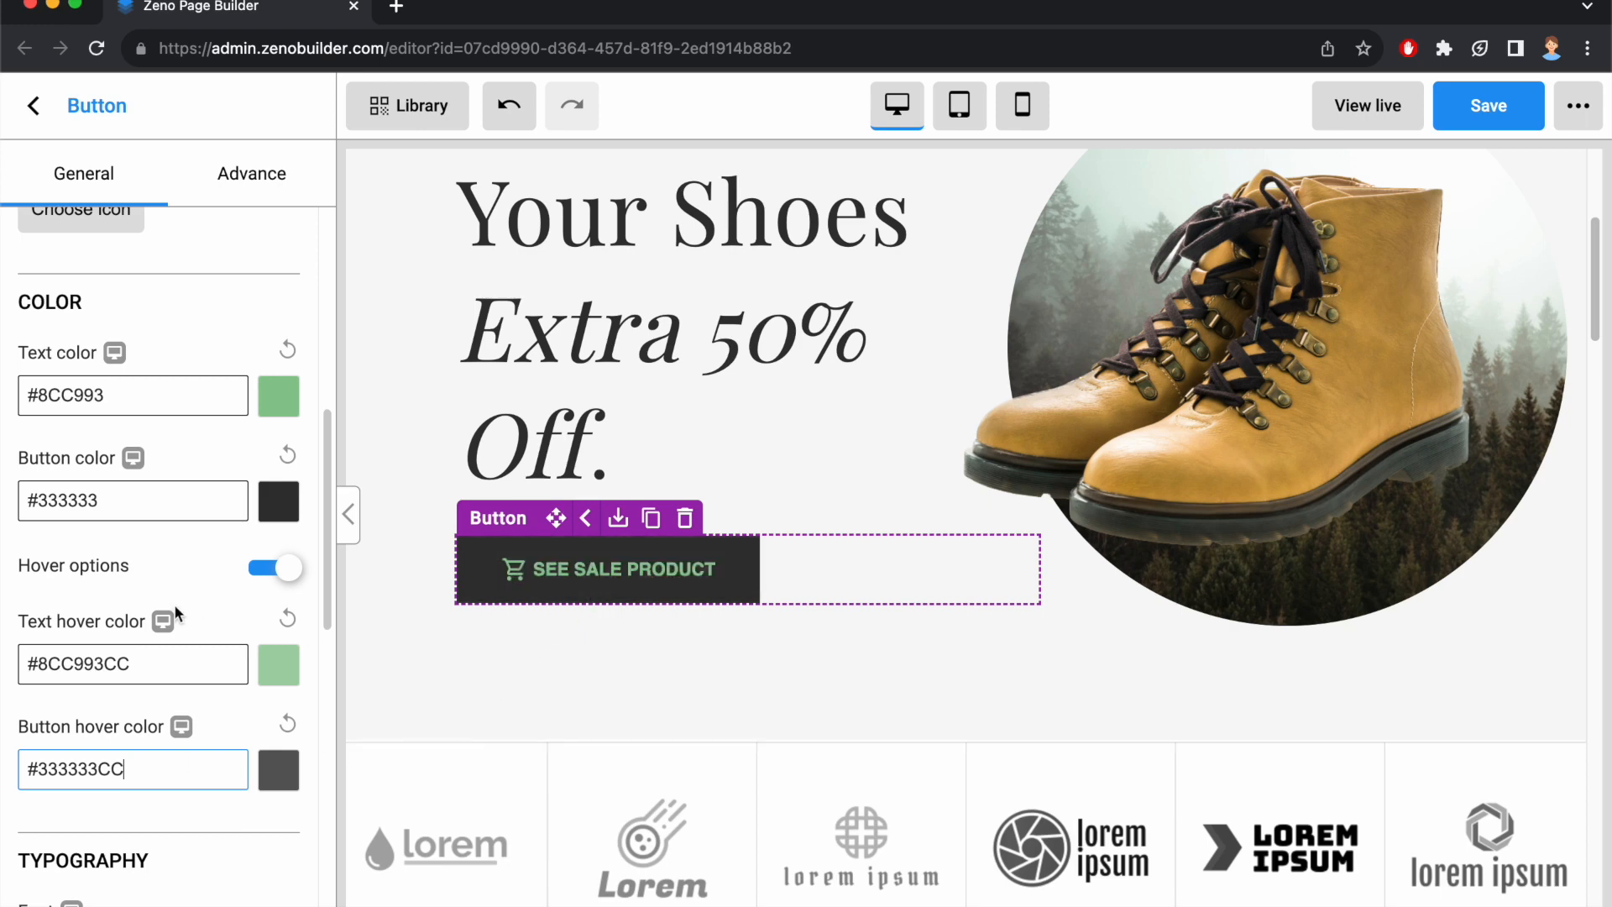
Change the button's font to Abel and set its font size to 24 px.
scroll(170, 601, "down", 5)
left_click(136, 624)
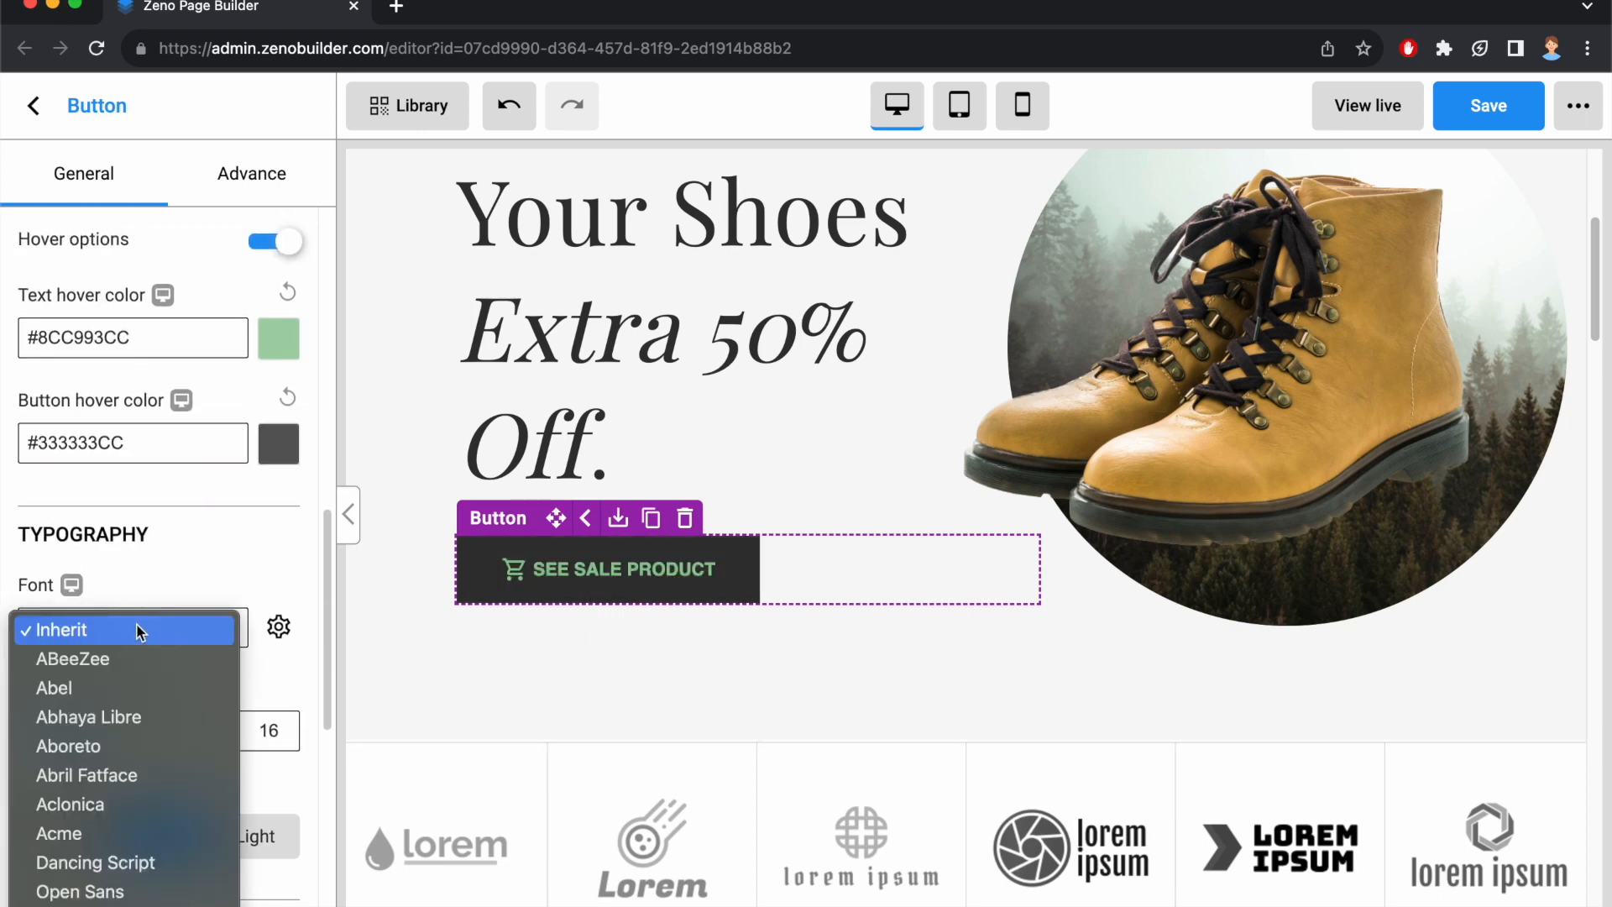
left_click(110, 687)
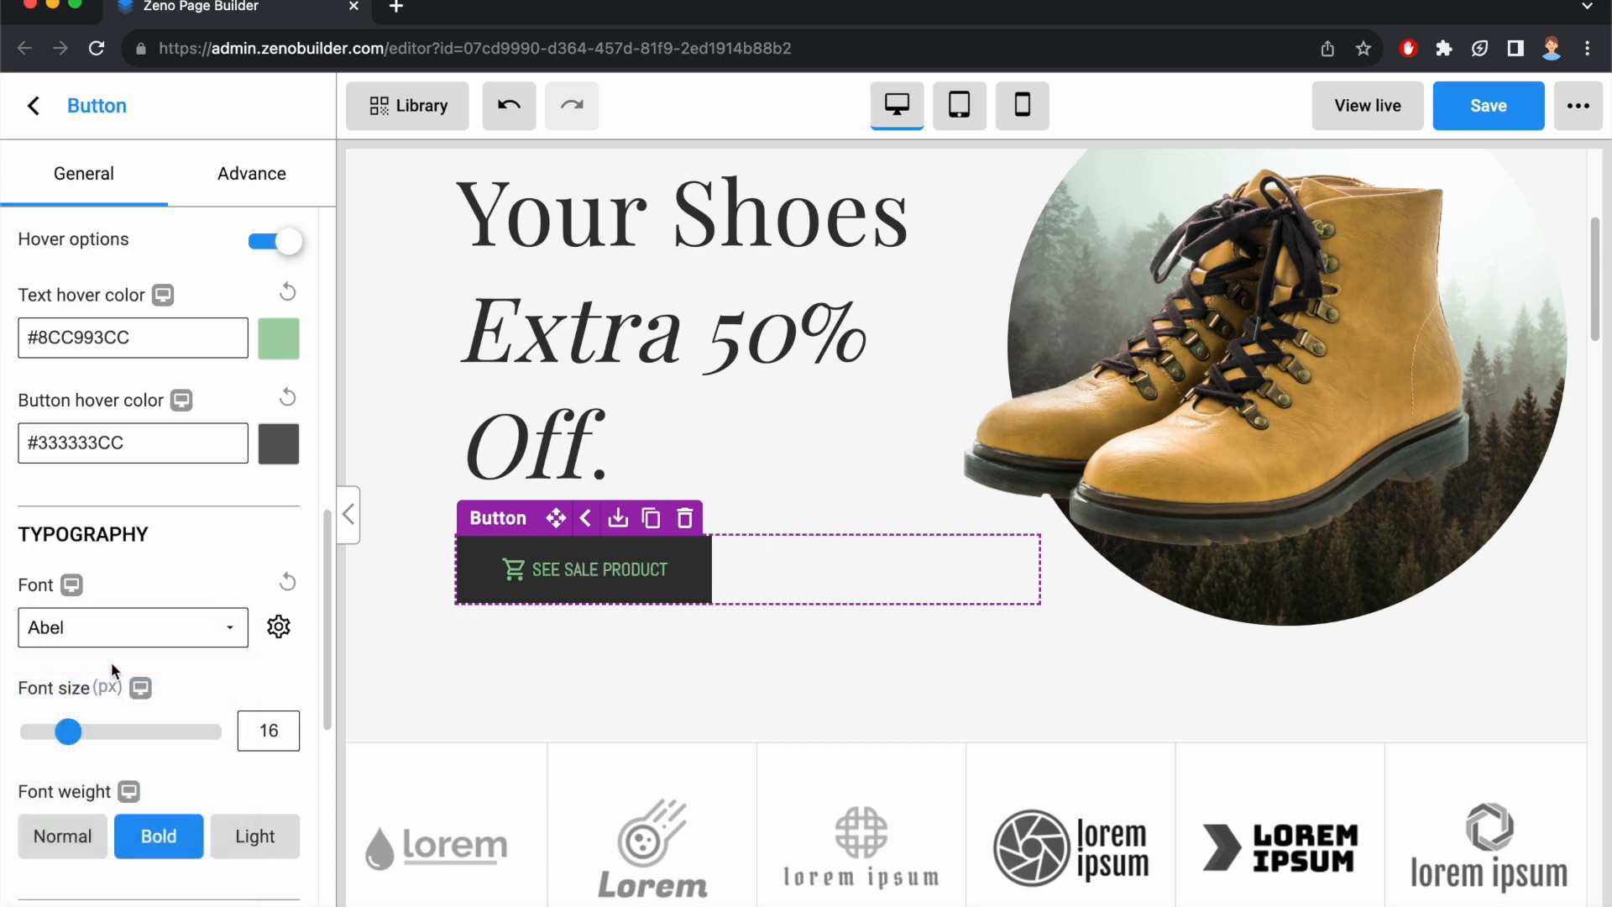
scroll(109, 681, "down", 2)
left_click_drag(69, 560, 109, 567)
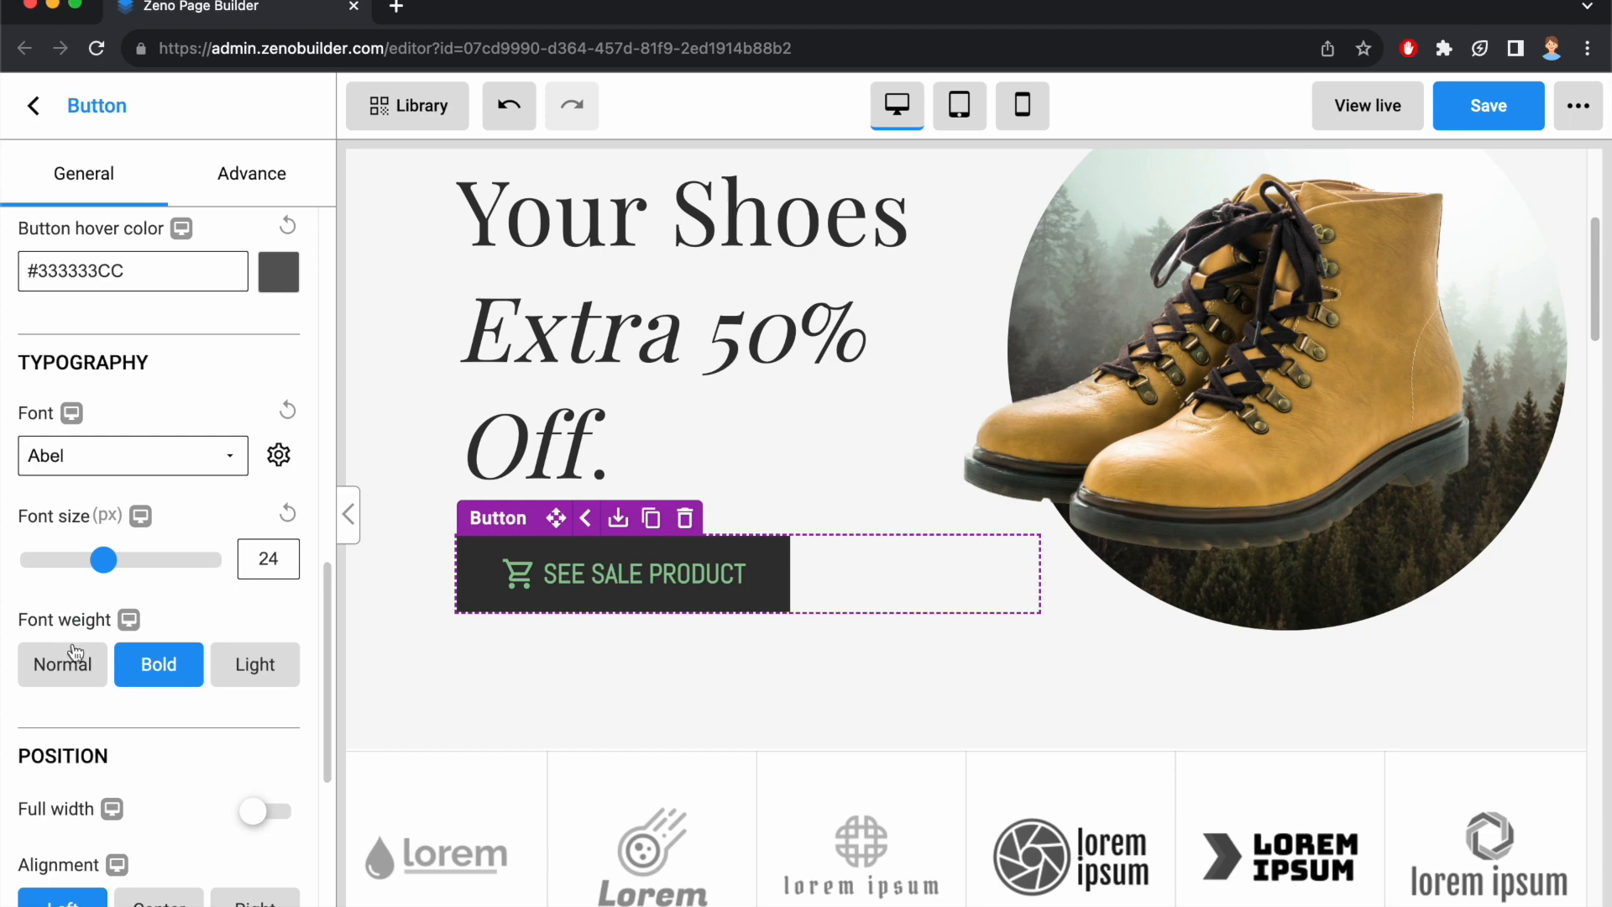
Try the Normal and Light font weights on the button label, then return it to Bold.
left_click(69, 675)
left_click(157, 670)
left_click(258, 670)
left_click(159, 664)
Try full width and the Center and Right alignments on the button, then restore non-full width and Left alignment.
scroll(178, 664, "down", 3)
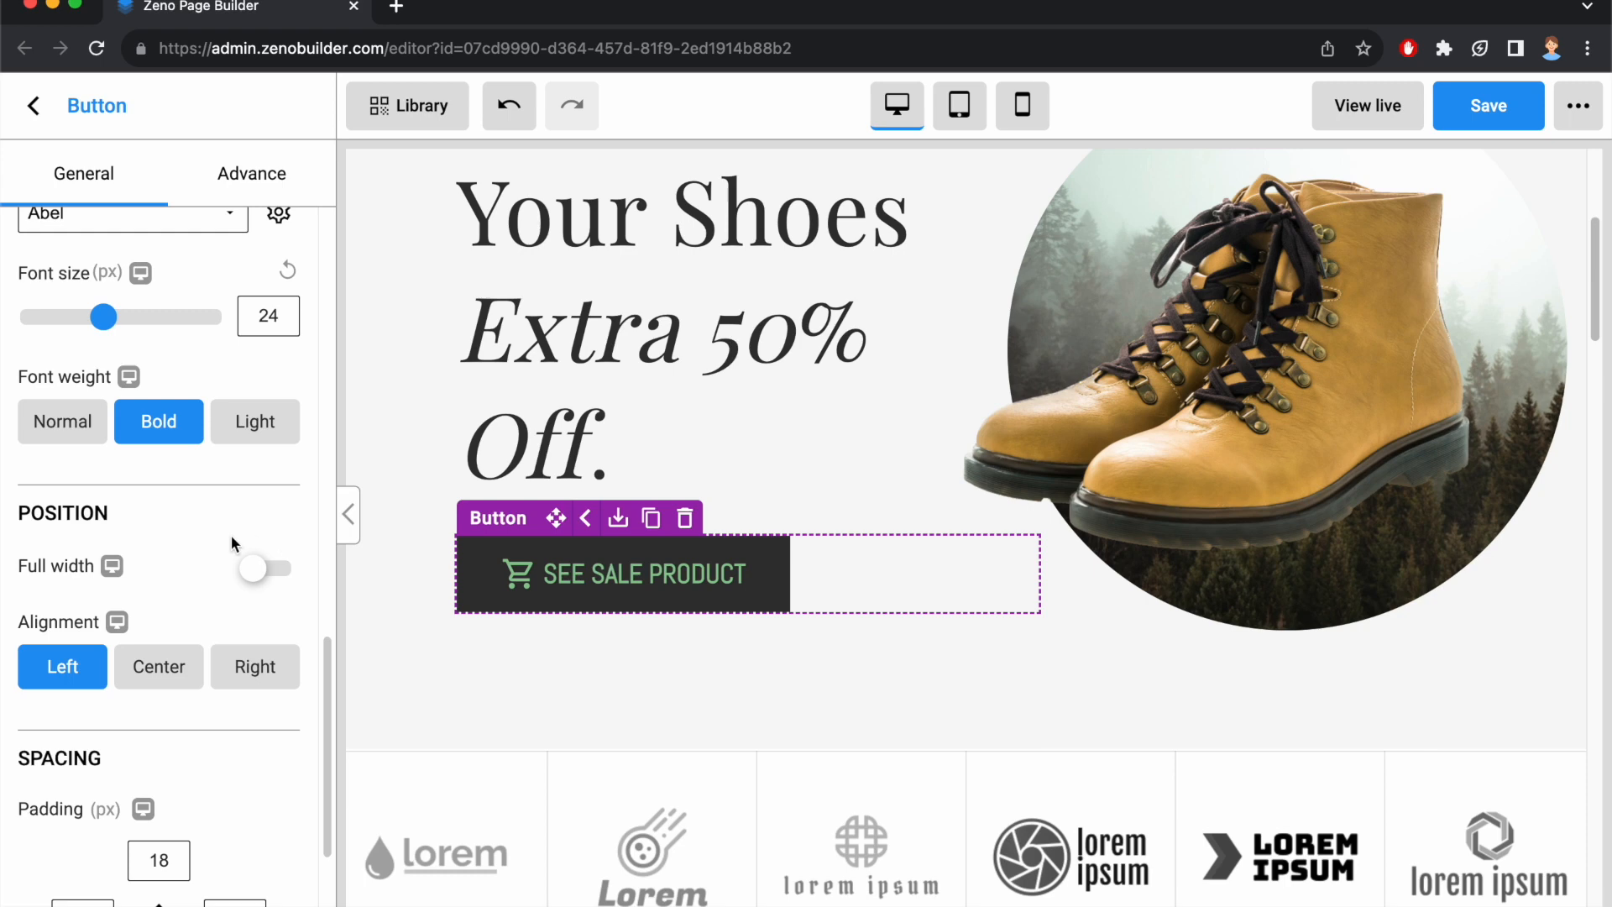
left_click(262, 573)
left_click(262, 574)
left_click(161, 677)
left_click(265, 672)
left_click(57, 675)
Set the button's padding to 24 px at the top and bottom and 48 px at the left and right.
scroll(58, 672, "down", 3)
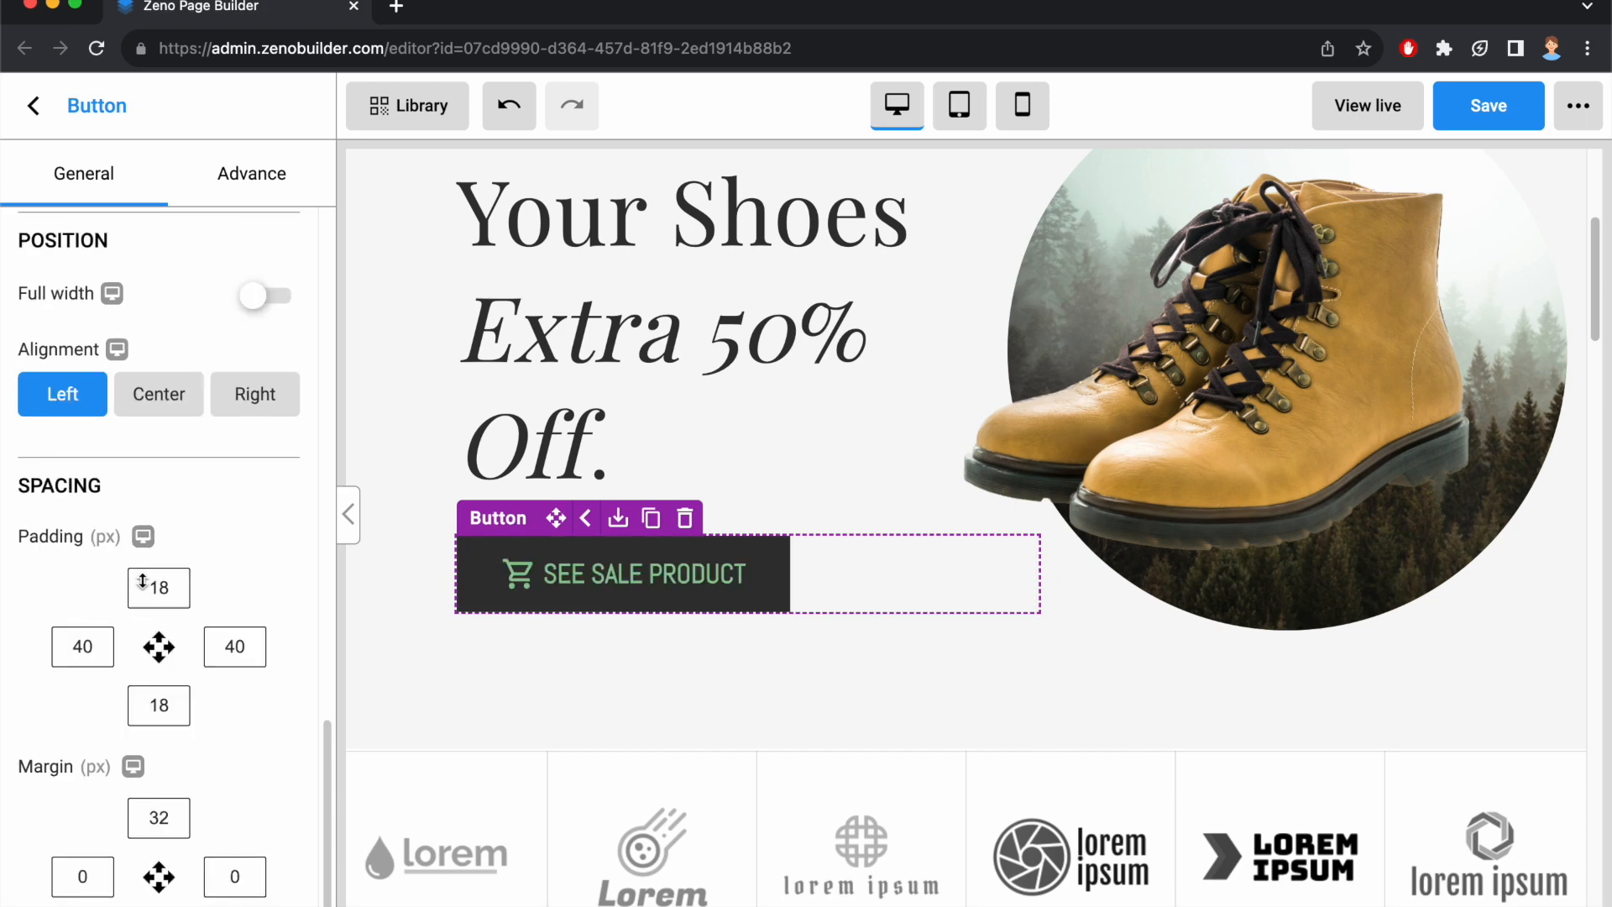
double_click(165, 587)
type("24")
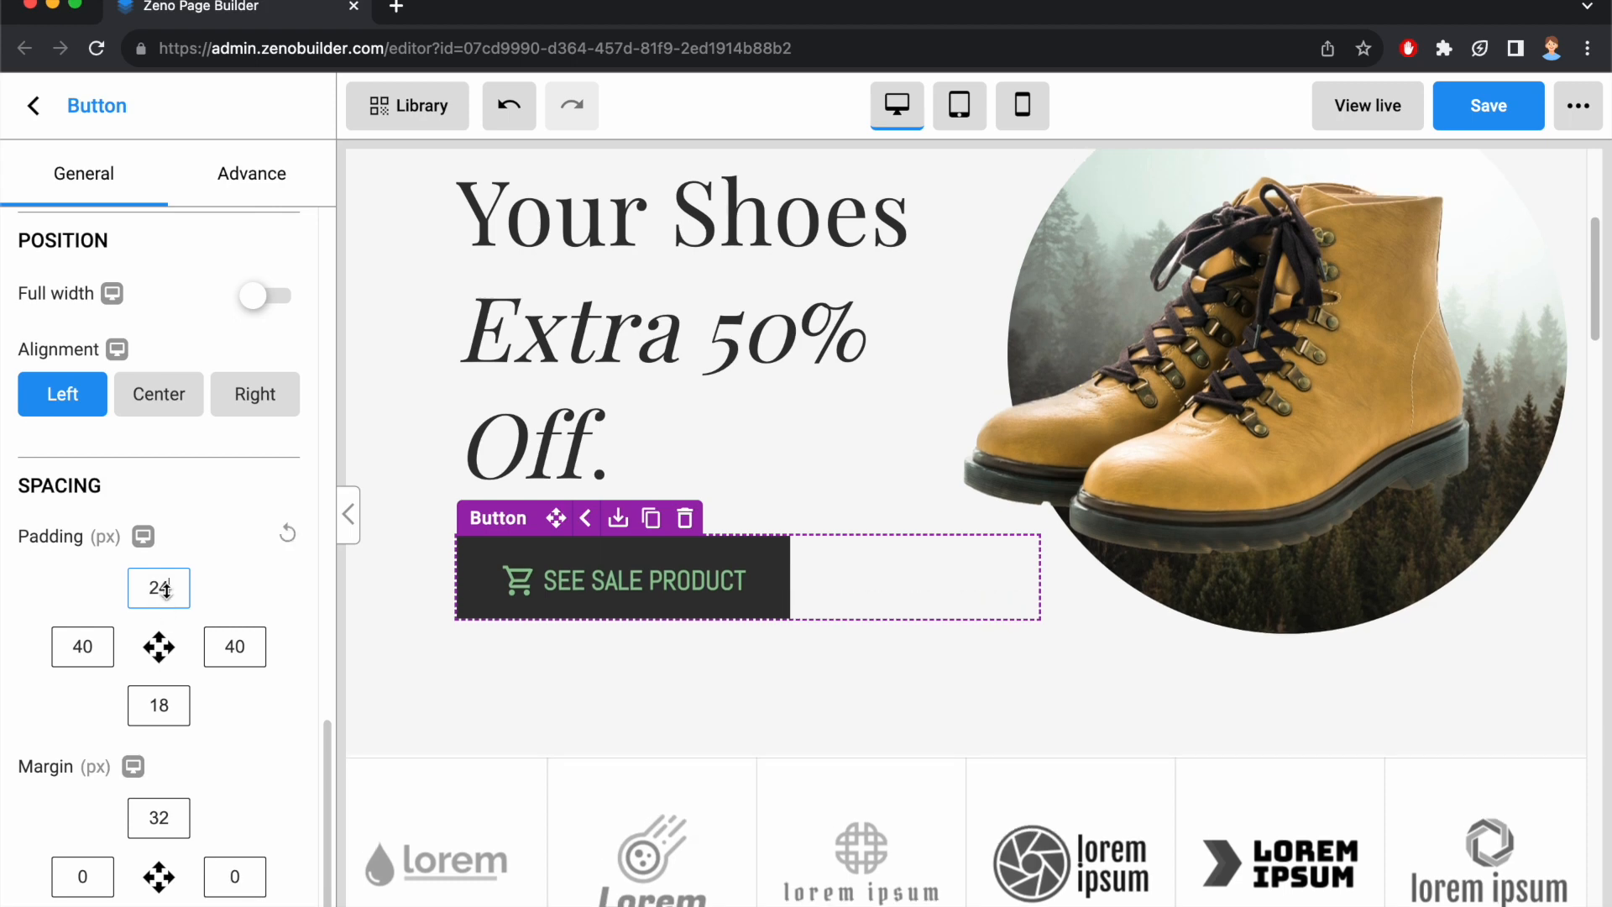
double_click(161, 705)
type("24")
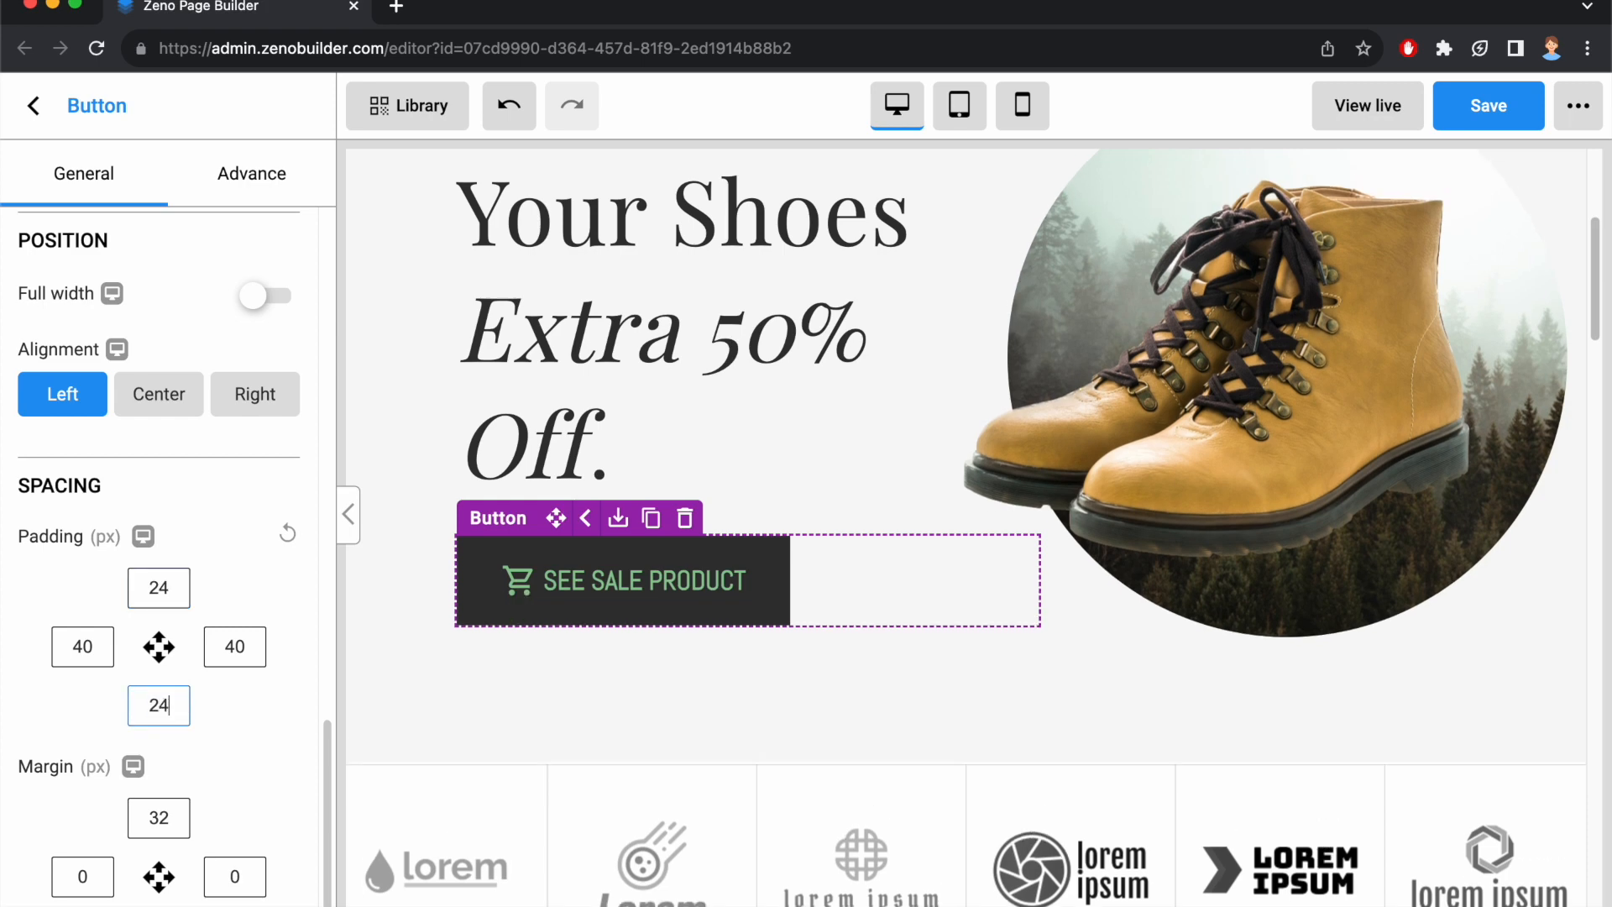
double_click(99, 650)
type("48")
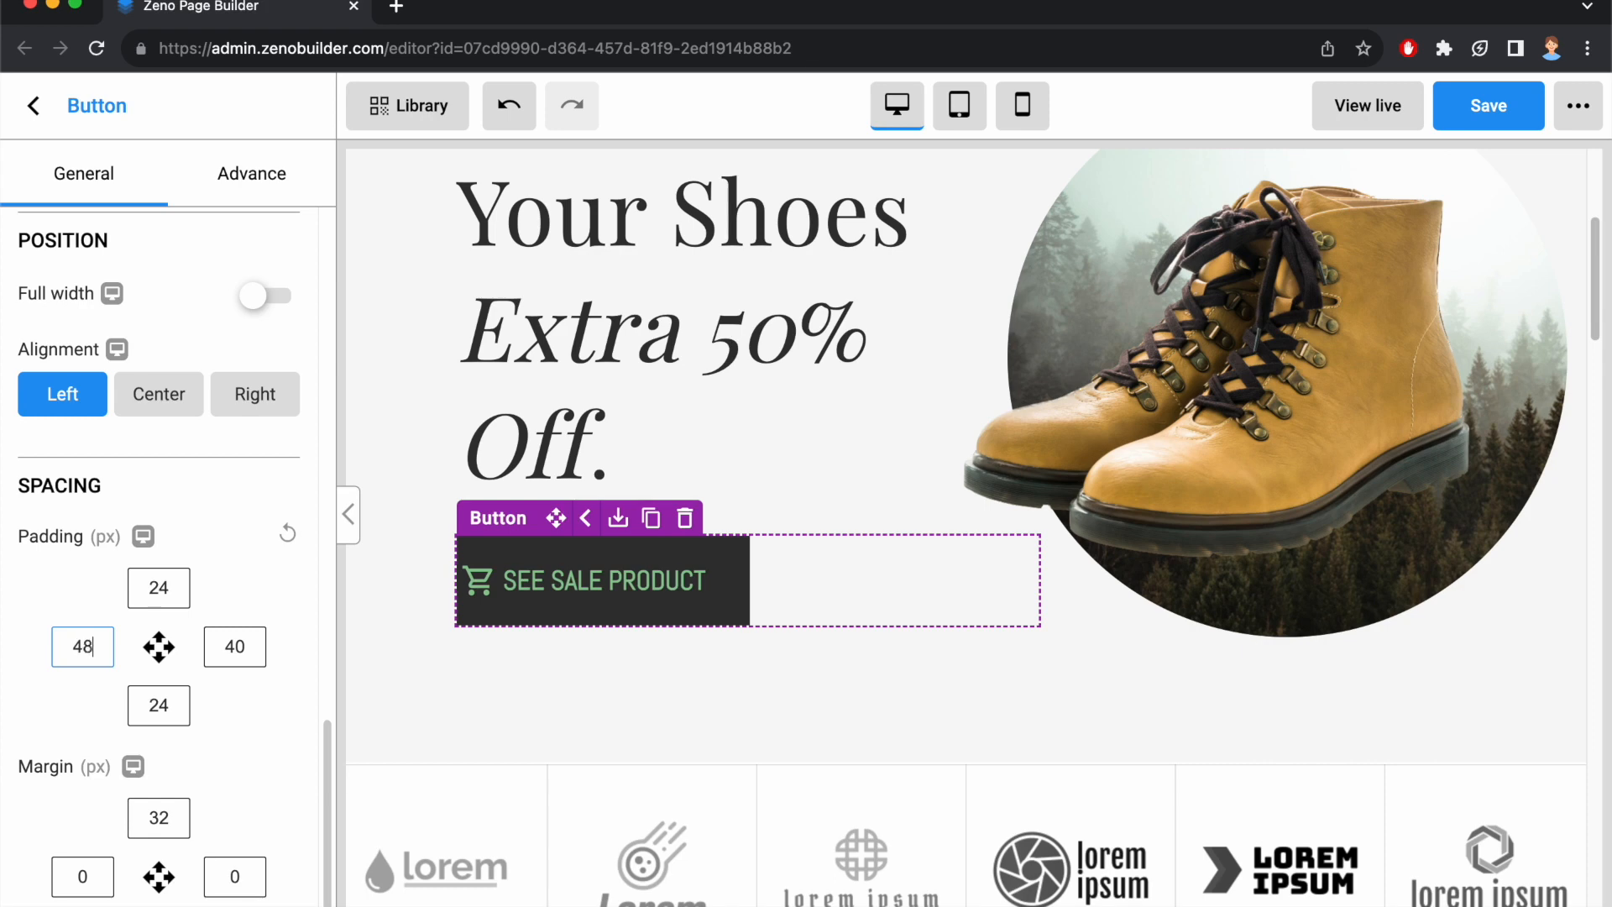
double_click(230, 645)
type("48")
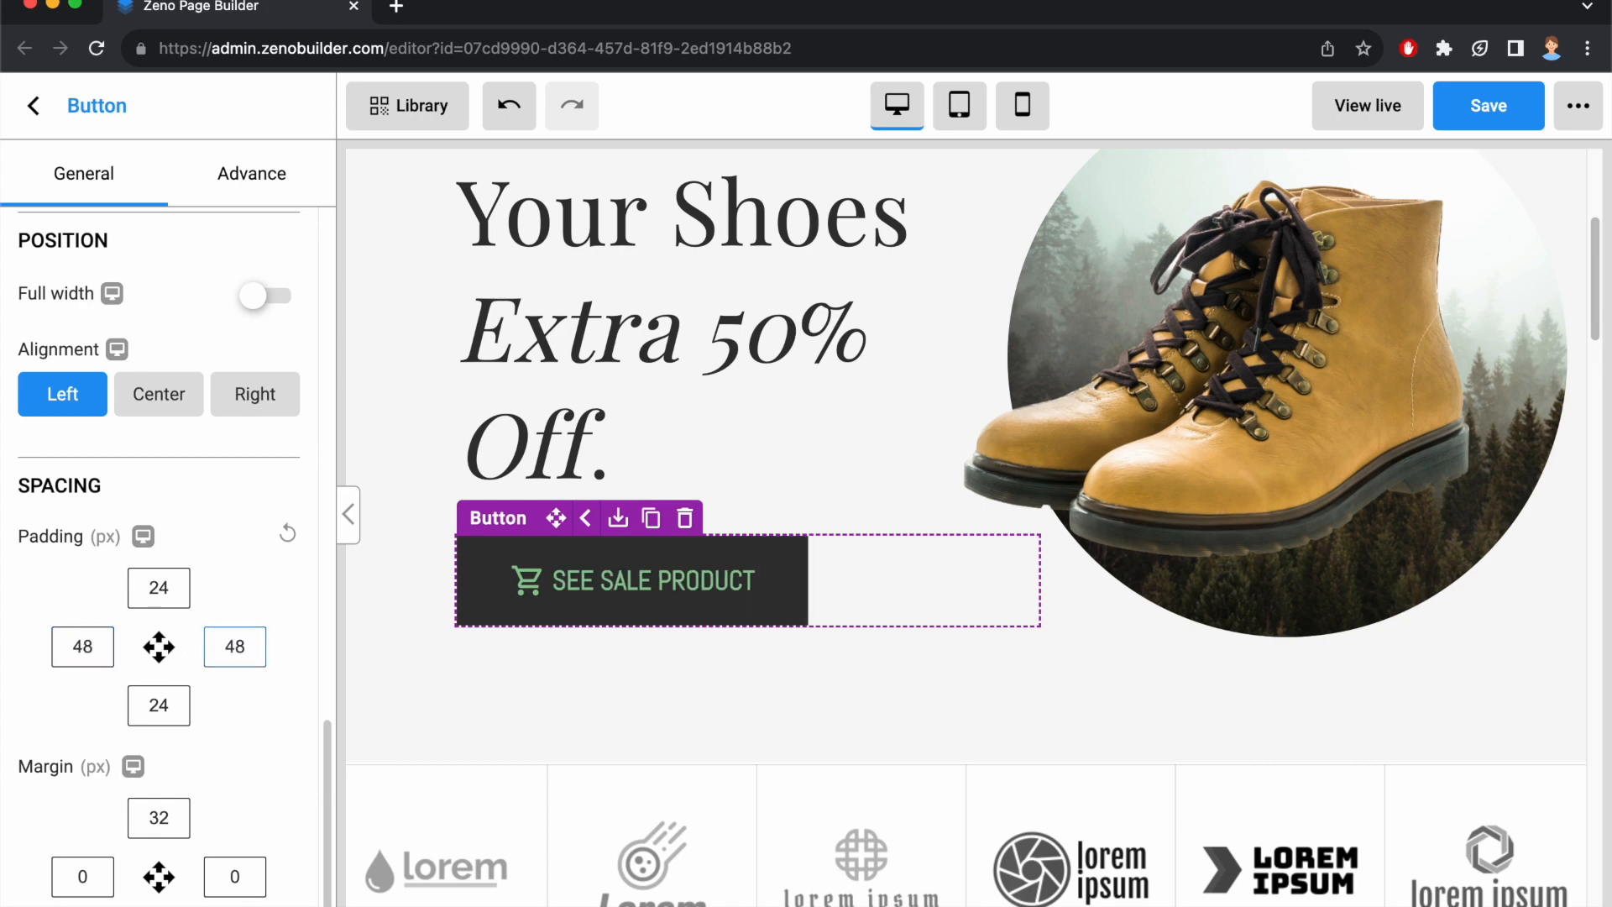
Try button margins of 48 px at the top and bottom and 32 px on both sides, then reset the margin.
scroll(190, 741, "down", 1)
double_click(171, 780)
type("48")
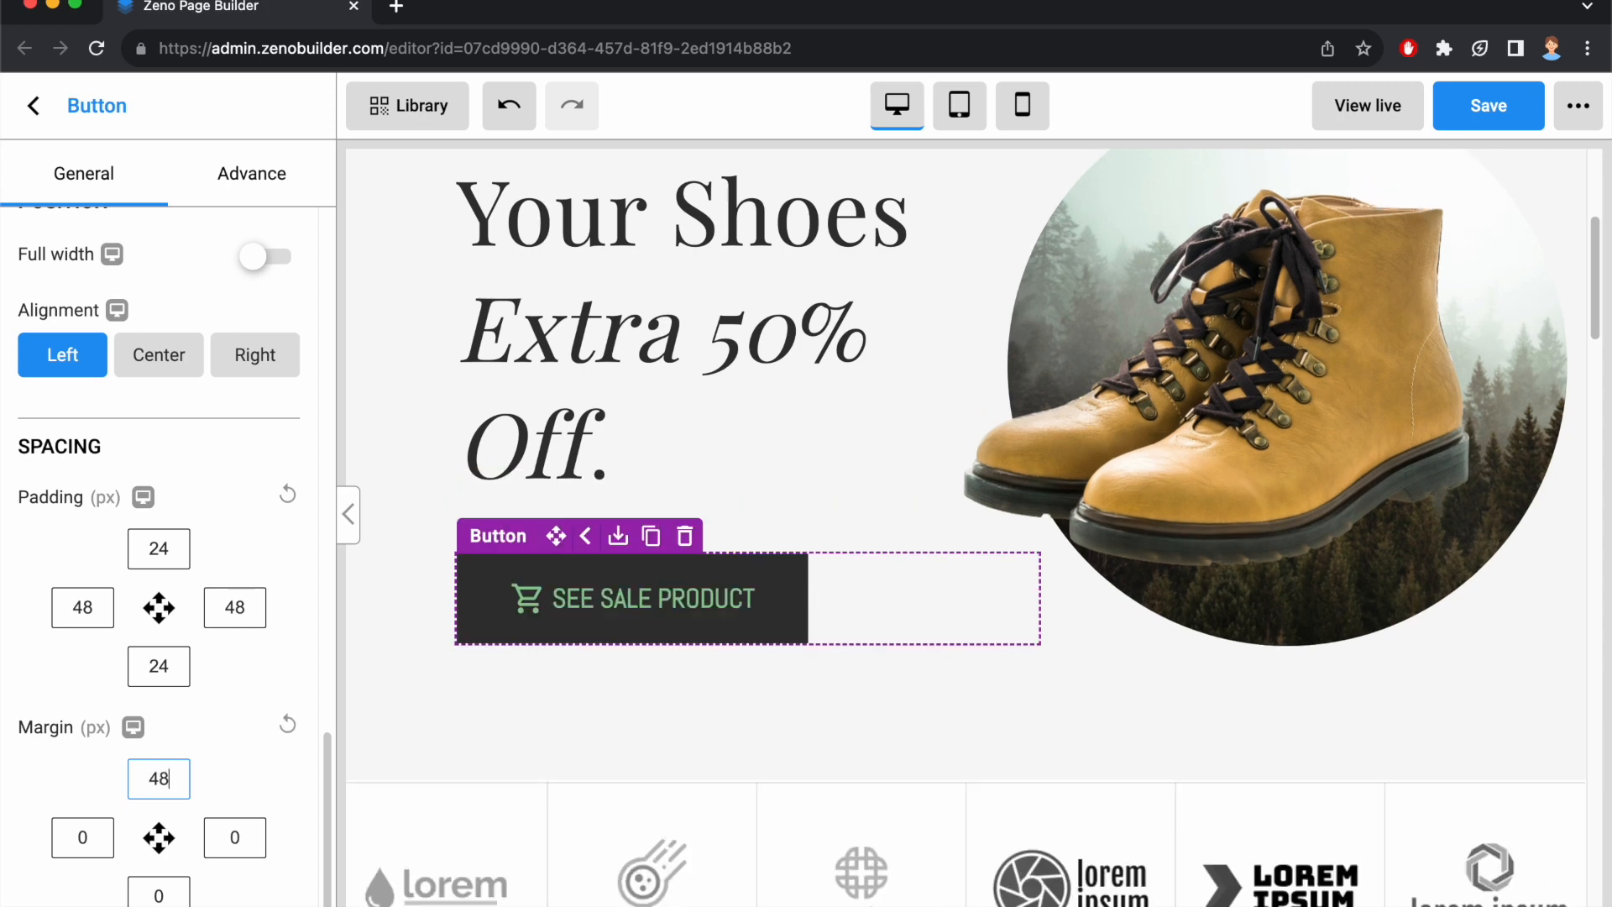
left_click(91, 837)
type("32")
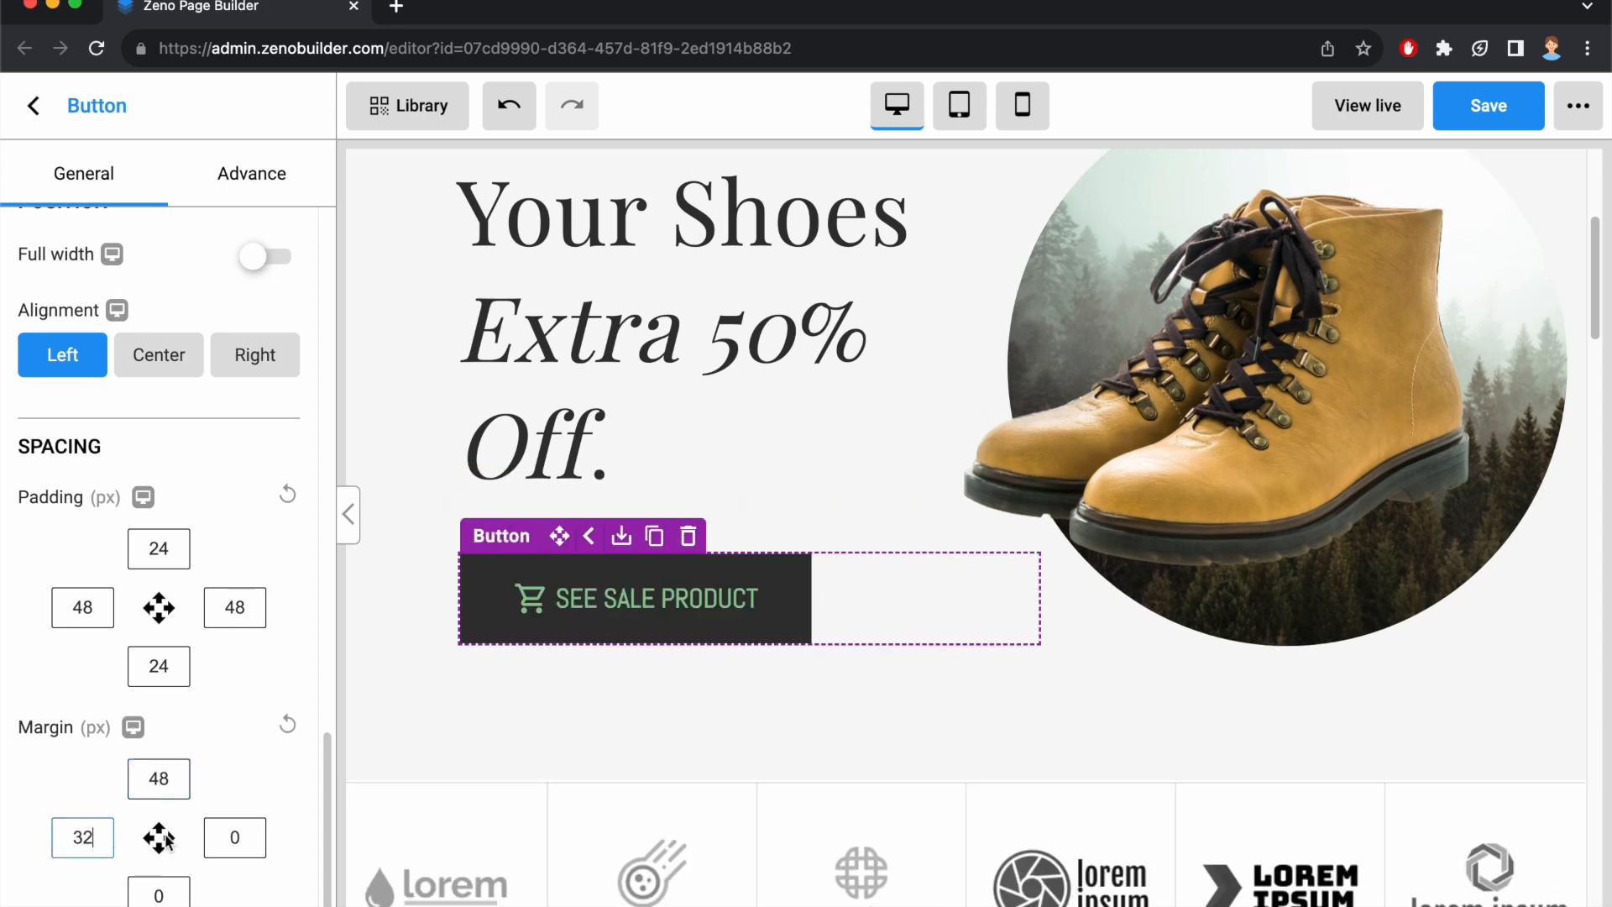
left_click(238, 837)
type("32")
left_click(159, 894)
type("48")
left_click(286, 724)
left_click(225, 714)
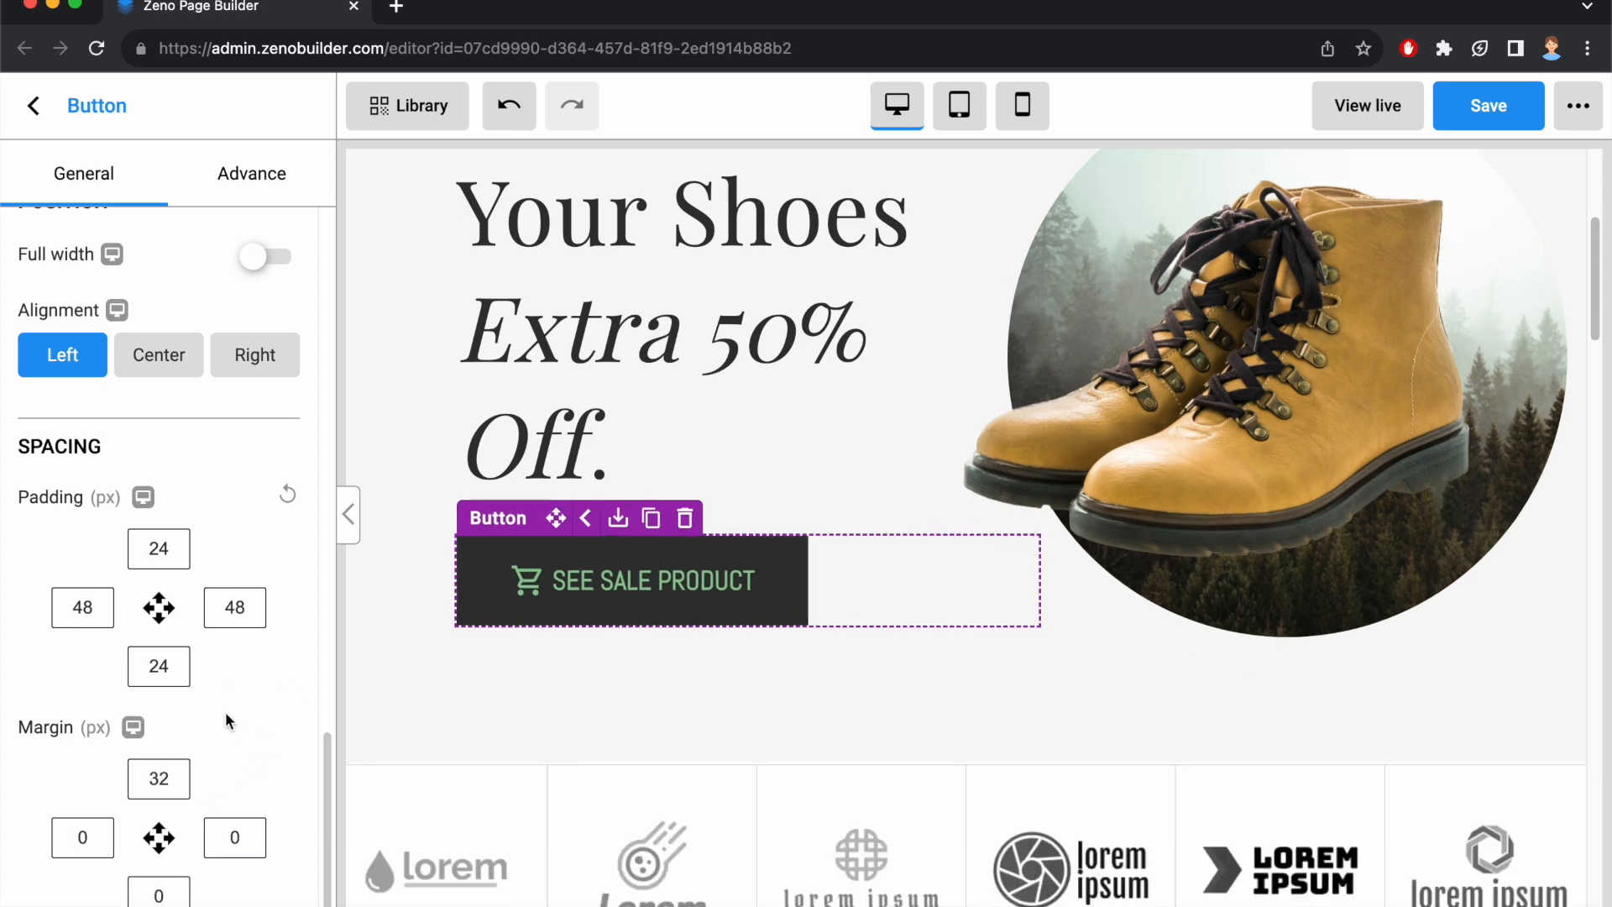
Try hiding and re-showing the button on desktop, tablet and mobile in each device preview, and test its opacity, leaving it at 1.
left_click(243, 193)
scroll(227, 282, "up", 10)
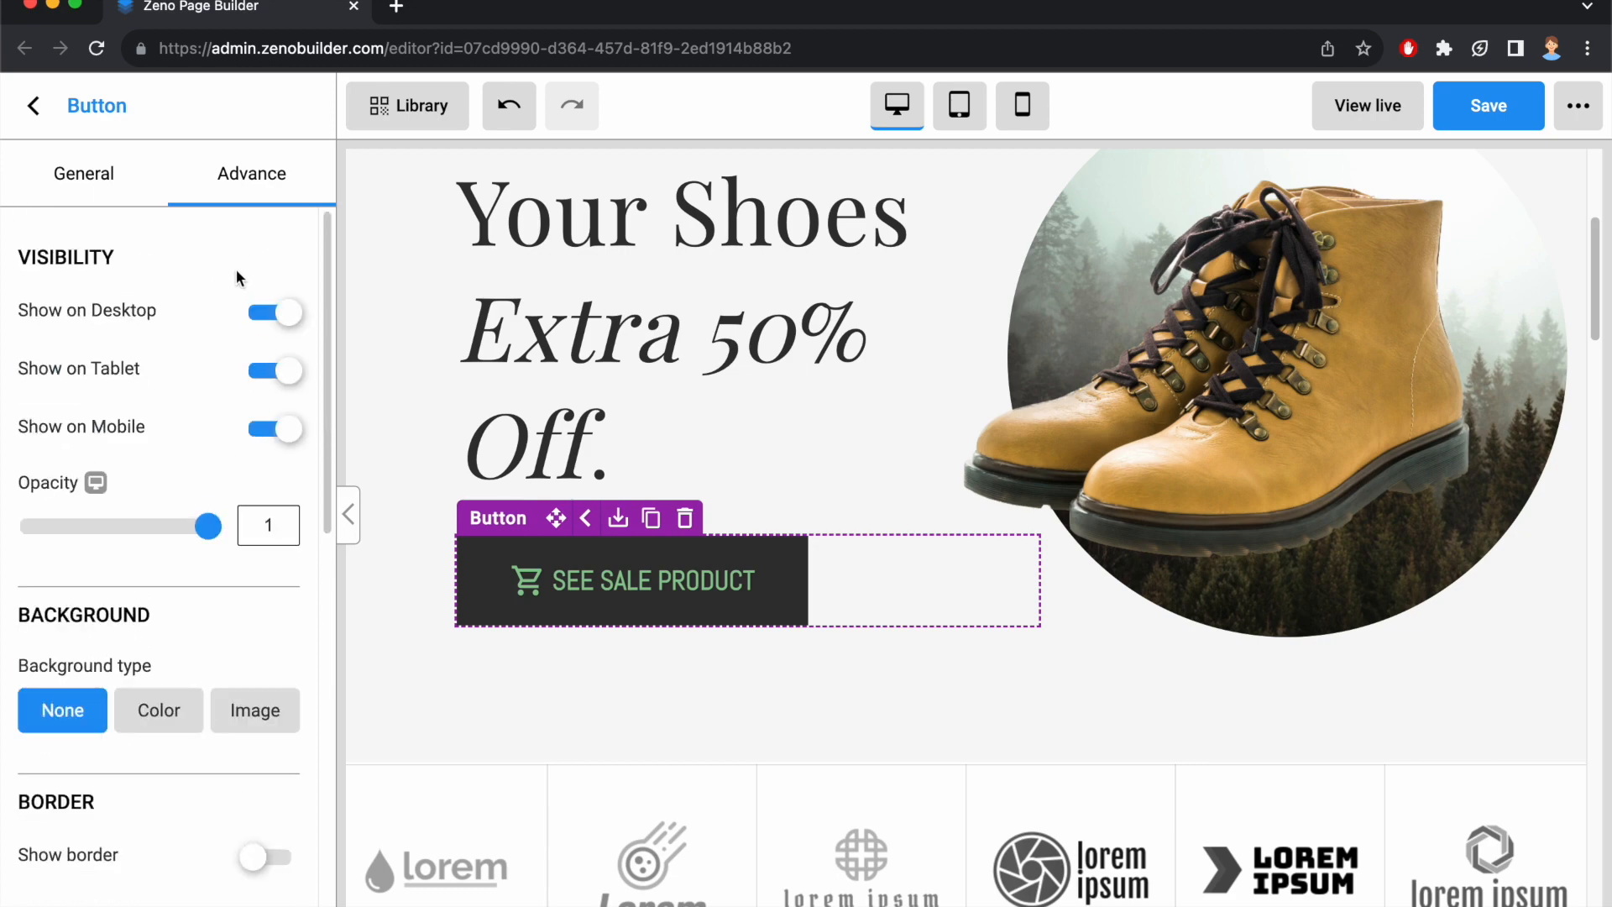
left_click(274, 314)
left_click(274, 313)
left_click(959, 105)
left_click(275, 370)
left_click(275, 370)
left_click(1022, 105)
left_click(274, 429)
left_click(274, 429)
left_click(897, 105)
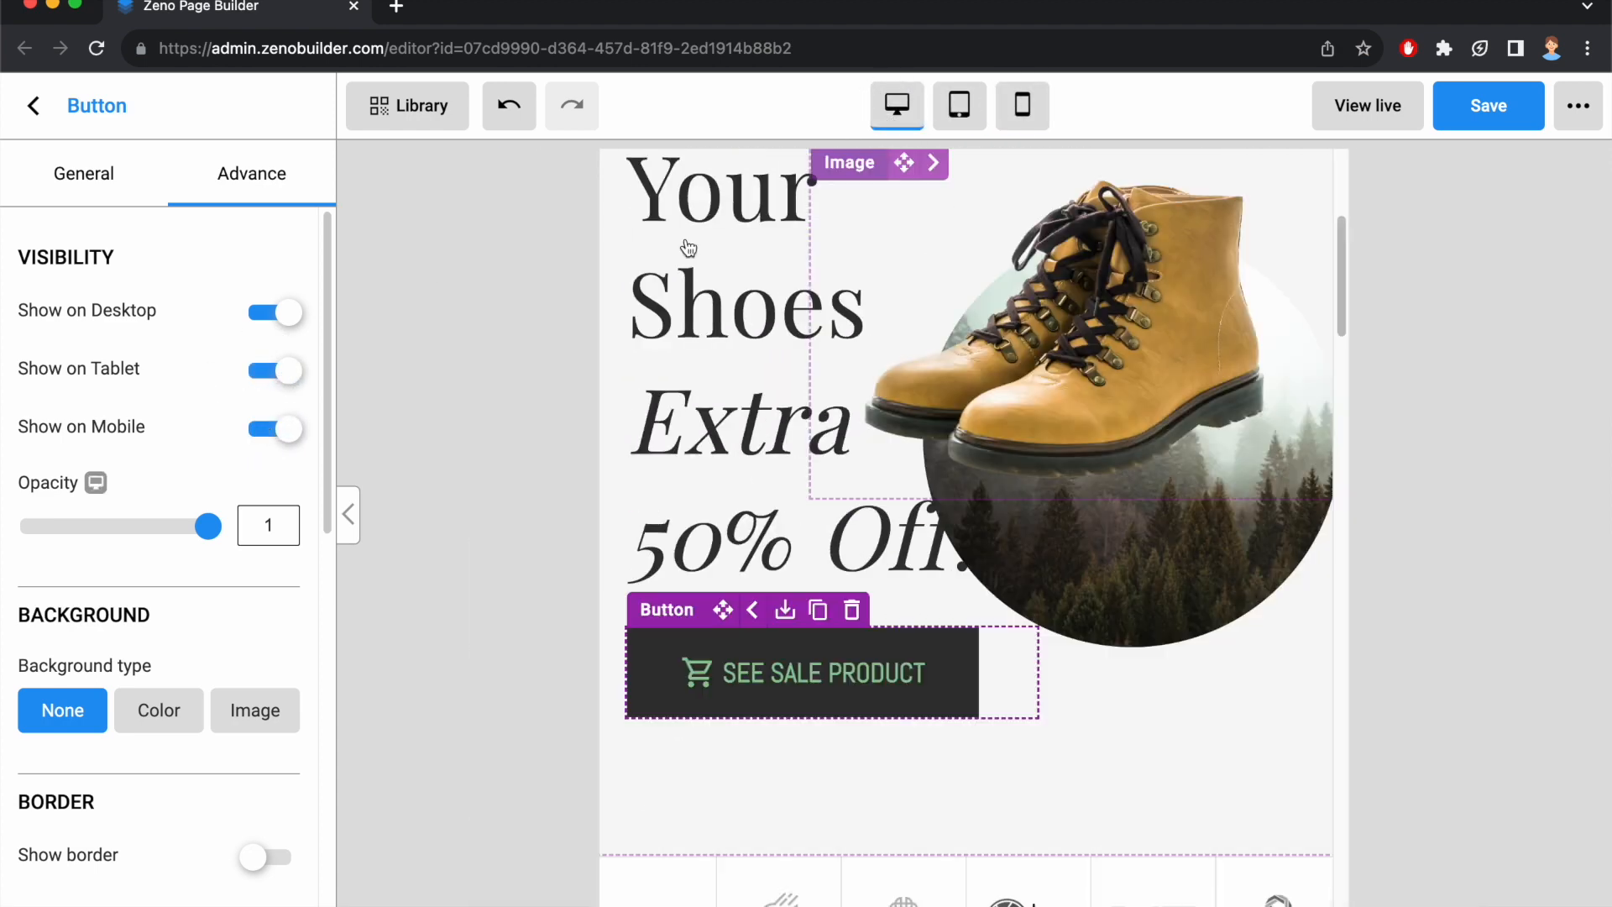
mouse_move(207, 527)
left_mouse_down()
mouse_move(28, 548)
mouse_move(172, 546)
mouse_move(217, 518)
left_mouse_up()
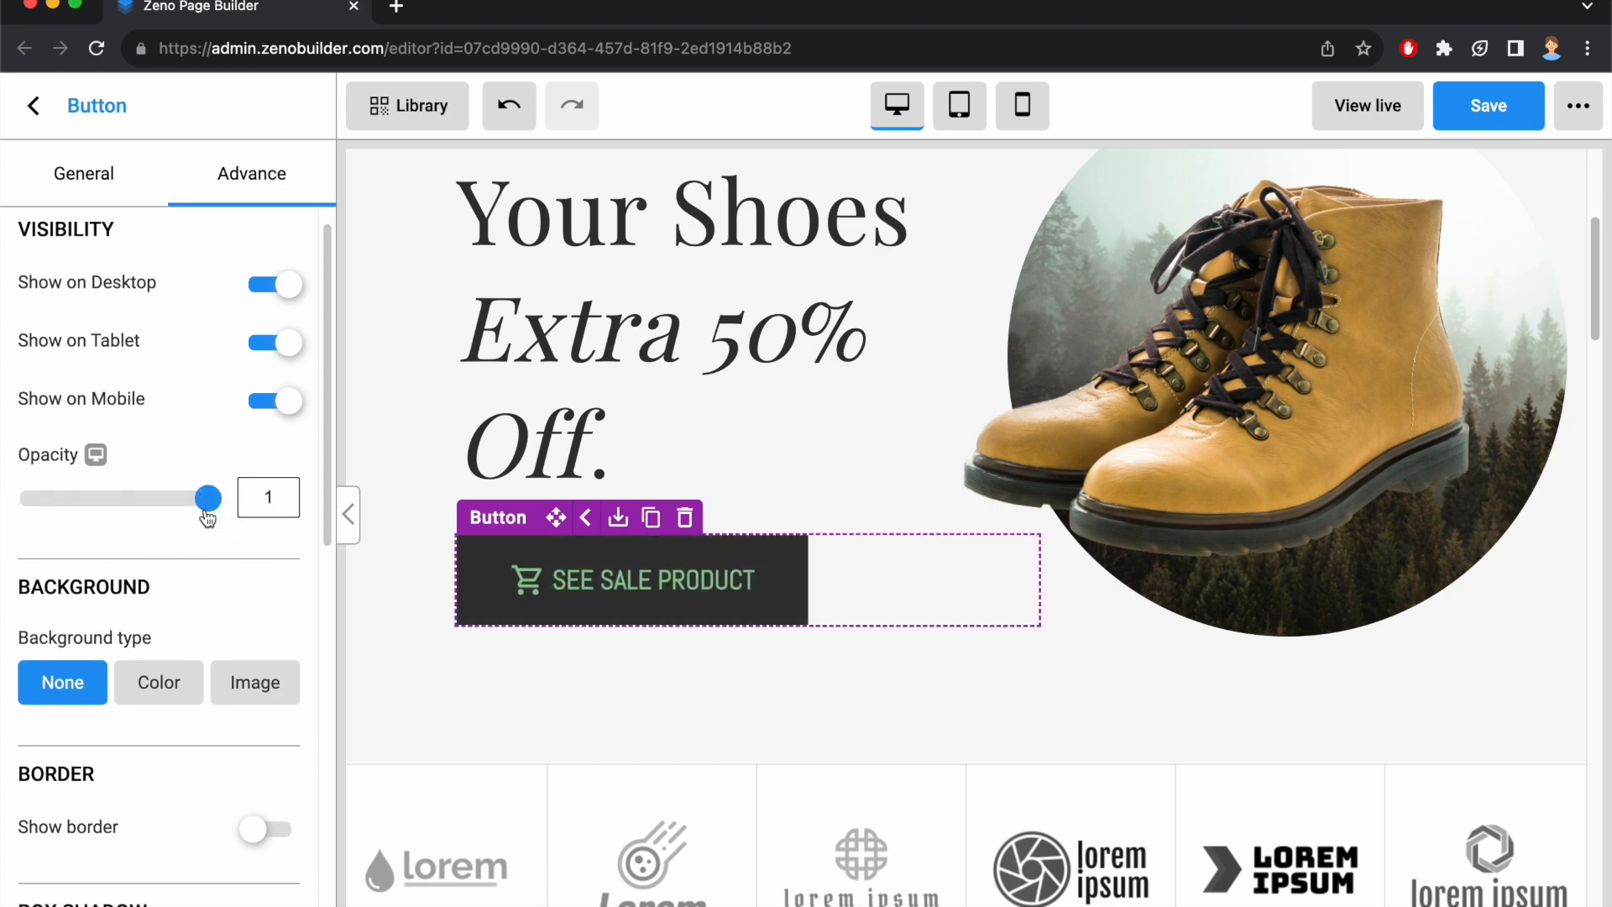
Try a #8CC993 color background and a green library image background on the button, then reset the background type to None.
scroll(168, 546, "down", 3)
left_click(158, 522)
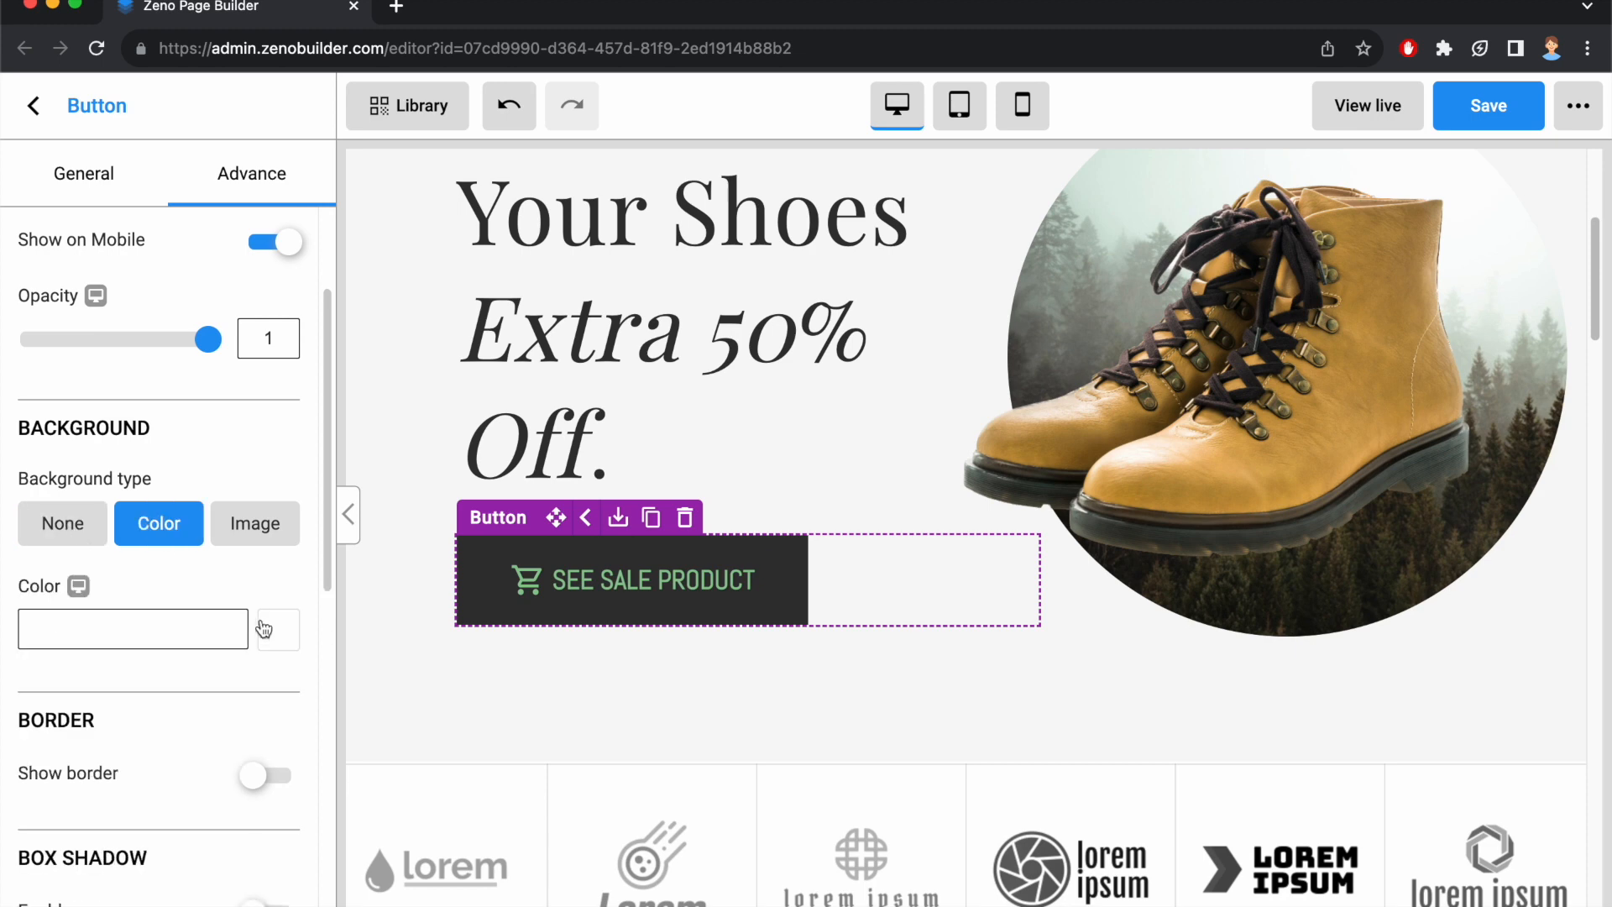
left_click(281, 631)
left_click(145, 905)
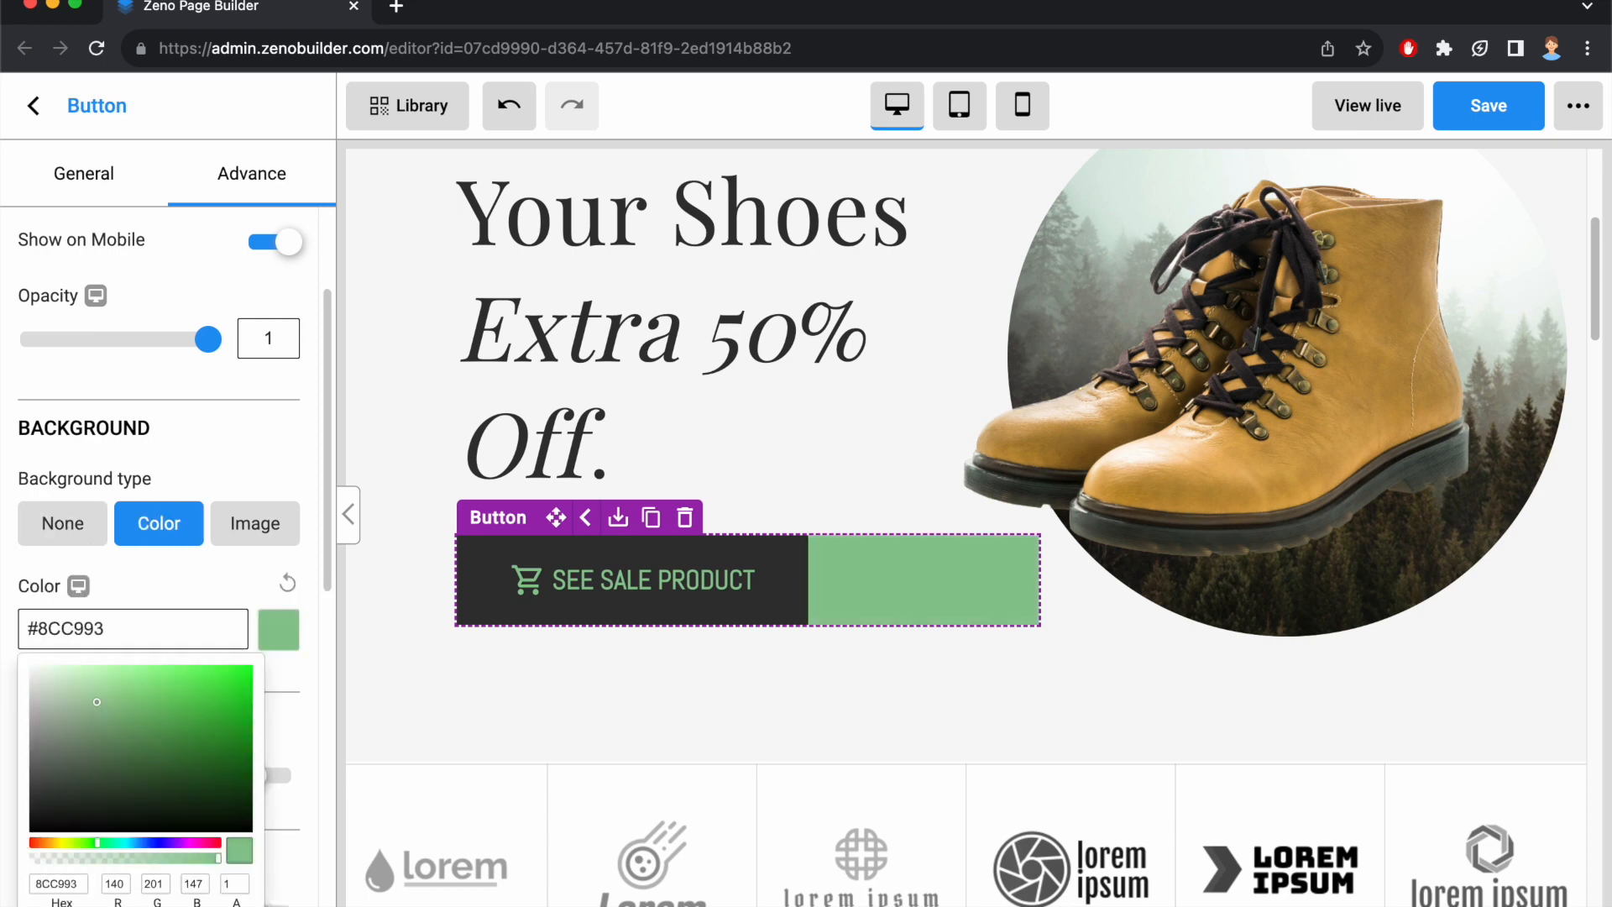
left_click(253, 529)
left_click(253, 529)
left_click(89, 695)
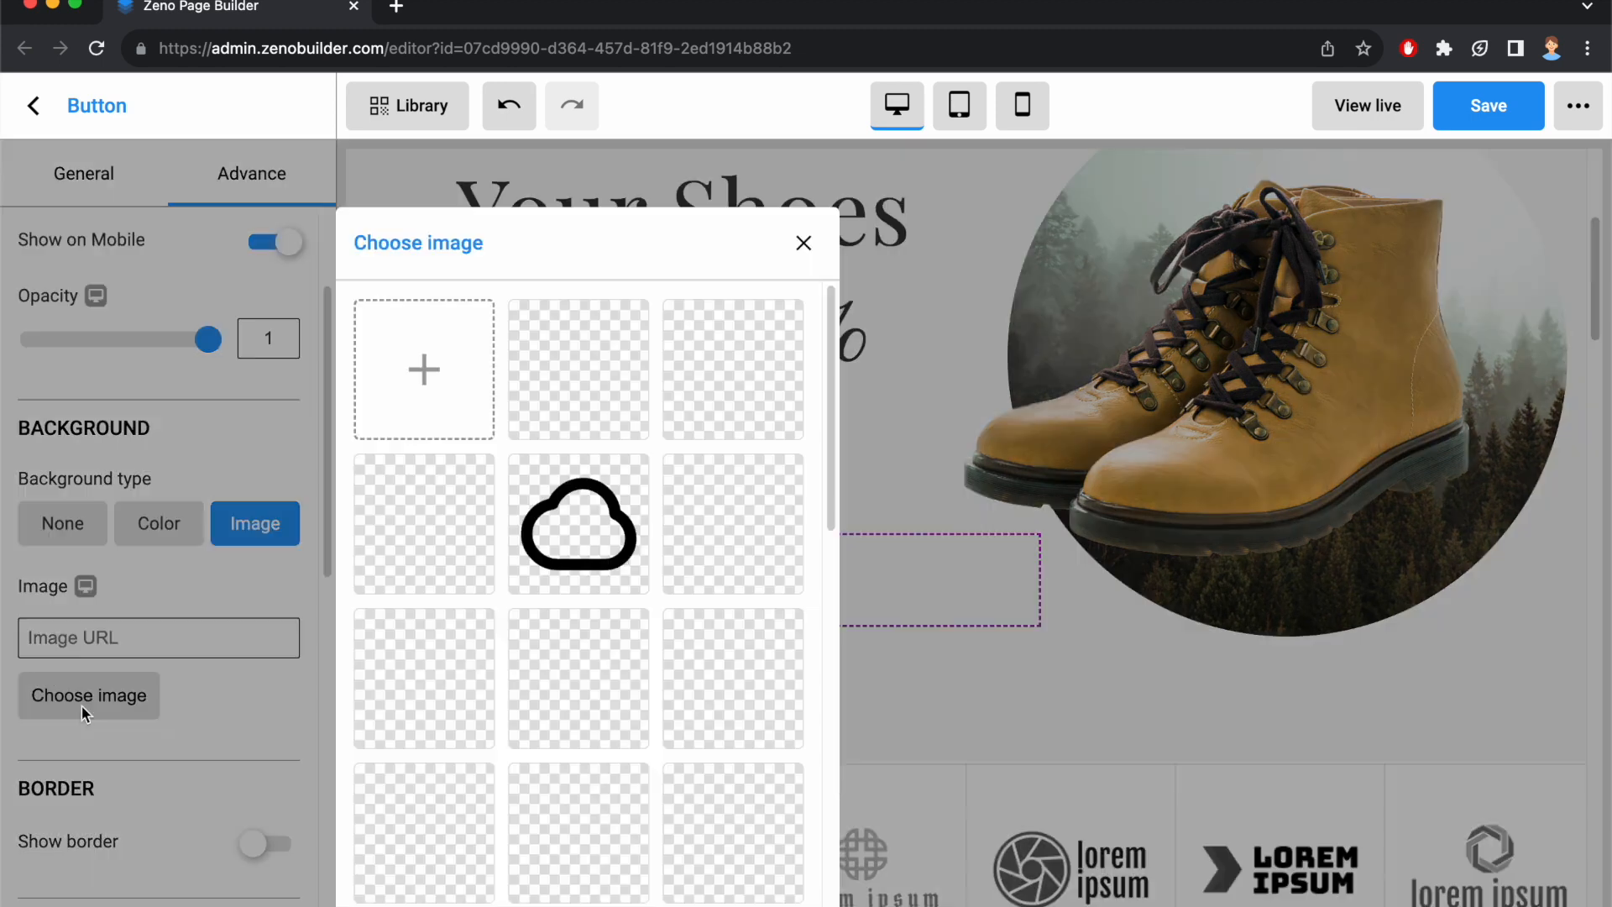
left_click(425, 831)
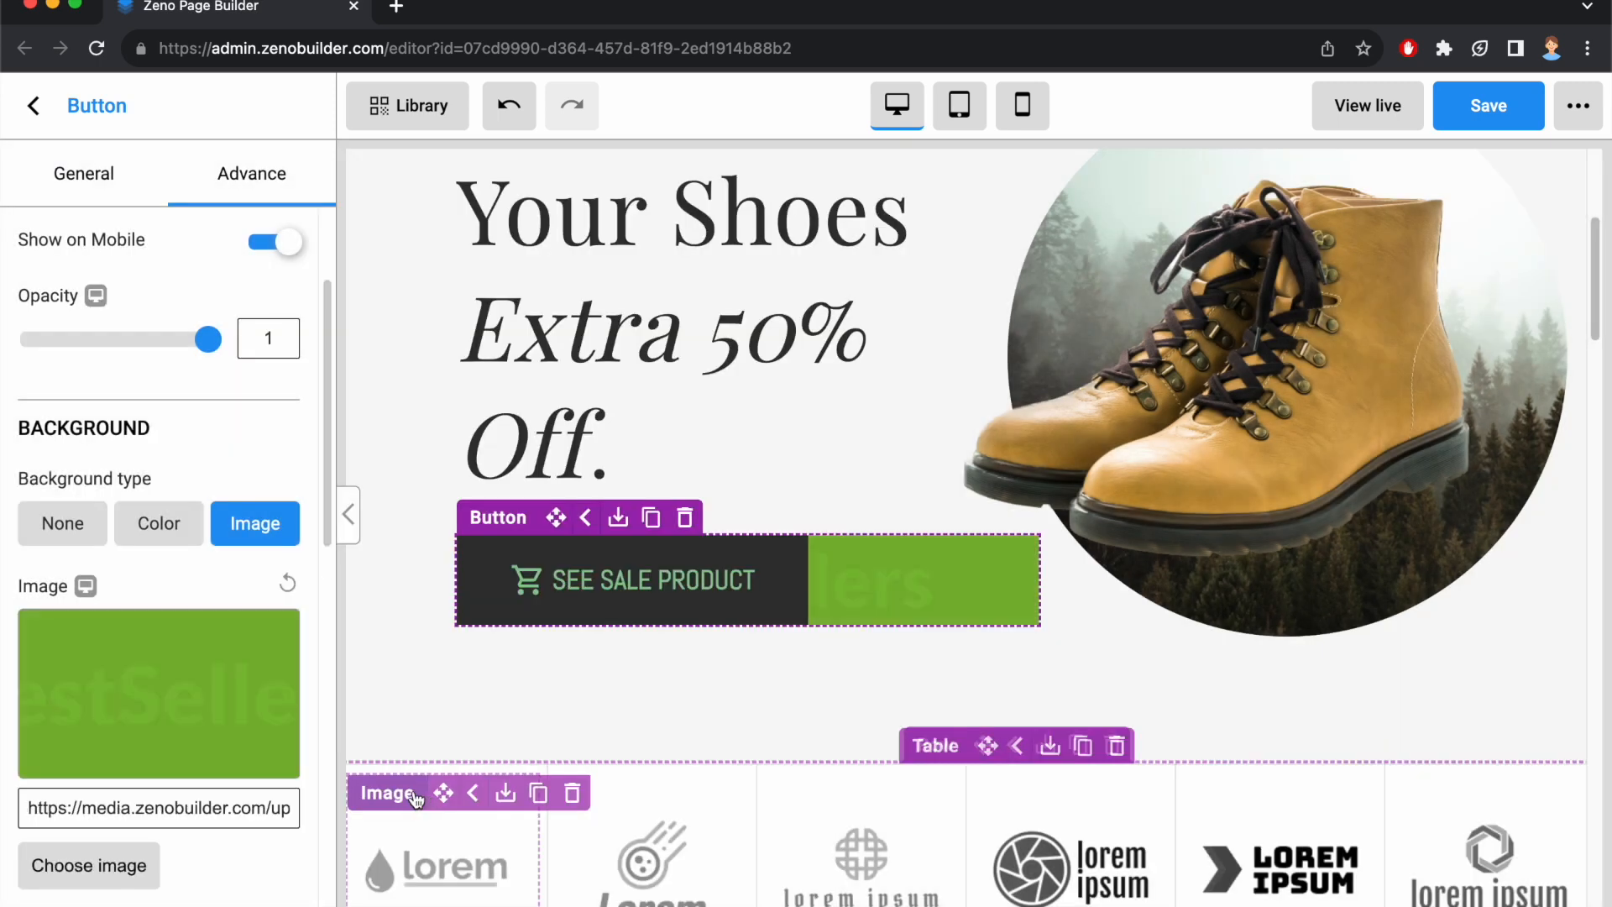
left_click(63, 523)
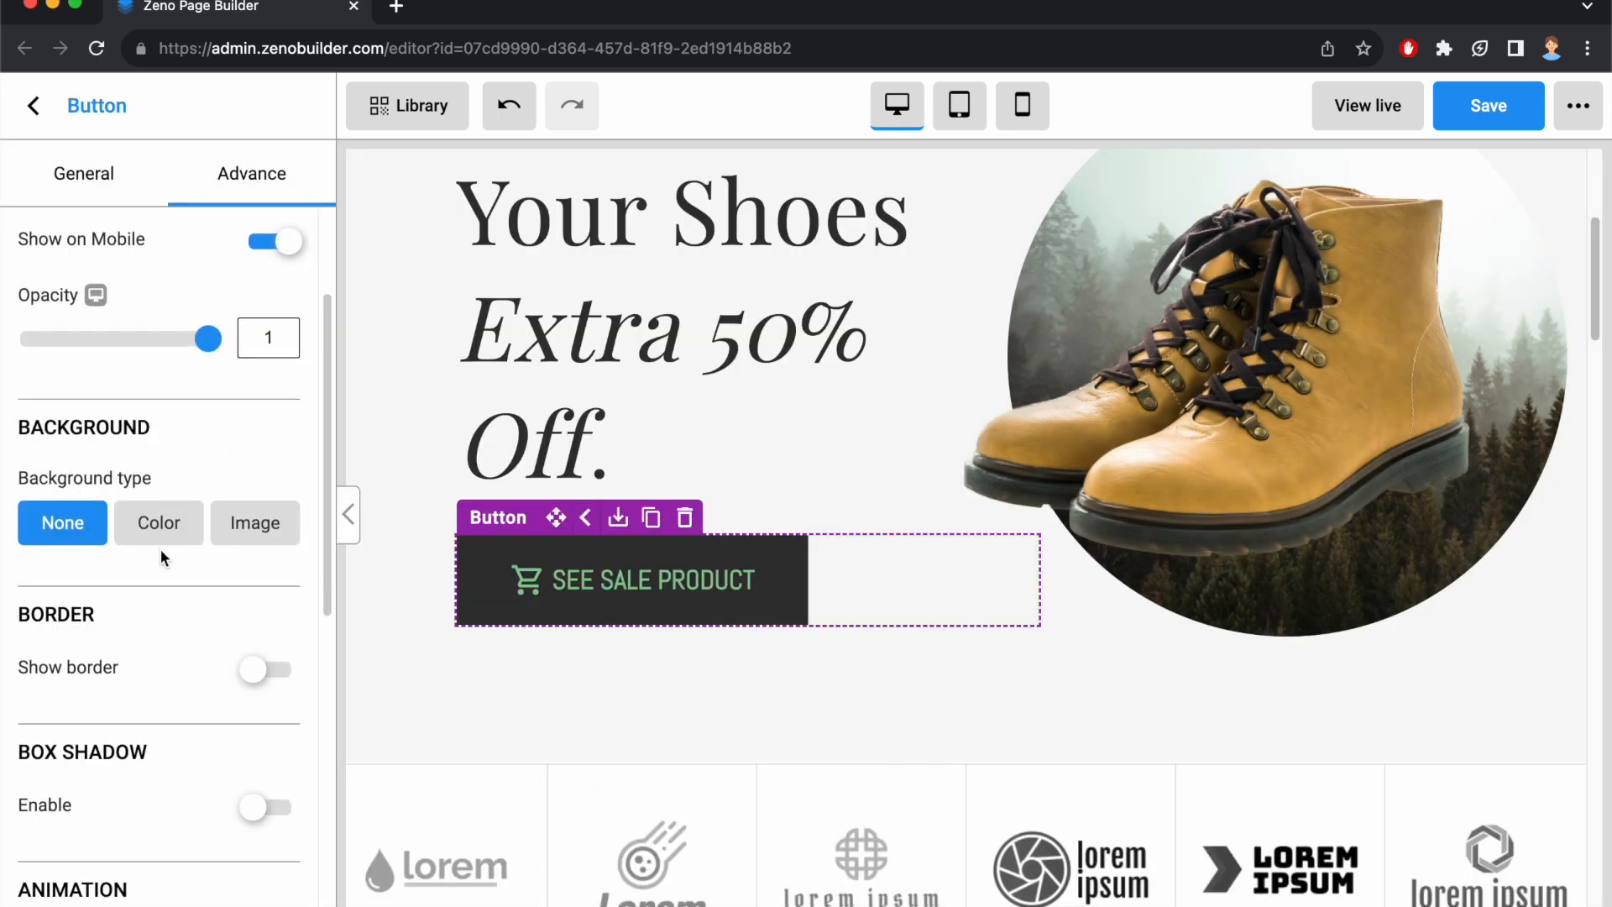
Show a border on the button with a width of 2 px on all four sides and a radius of 29 px.
scroll(160, 549, "down", 2)
scroll(160, 549, "down", 1)
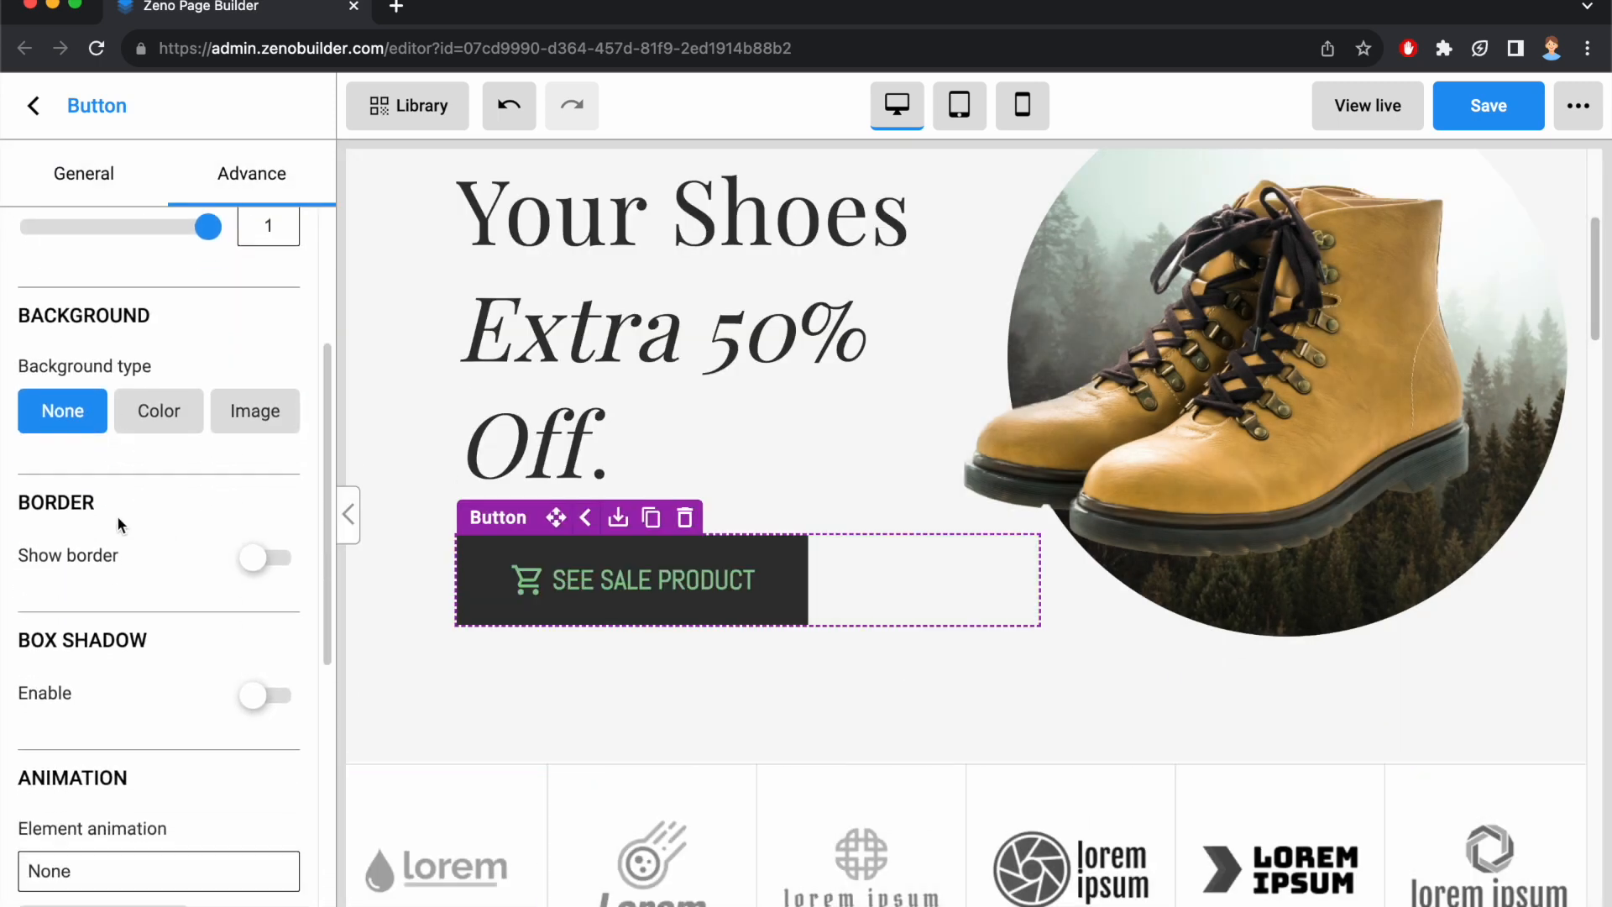
left_click(269, 558)
left_click(177, 659)
type("2")
left_click(84, 729)
type("2")
left_click(234, 721)
type("2")
left_click(159, 781)
type("2")
scroll(206, 682, "down", 3)
left_click_drag(51, 527, 135, 529)
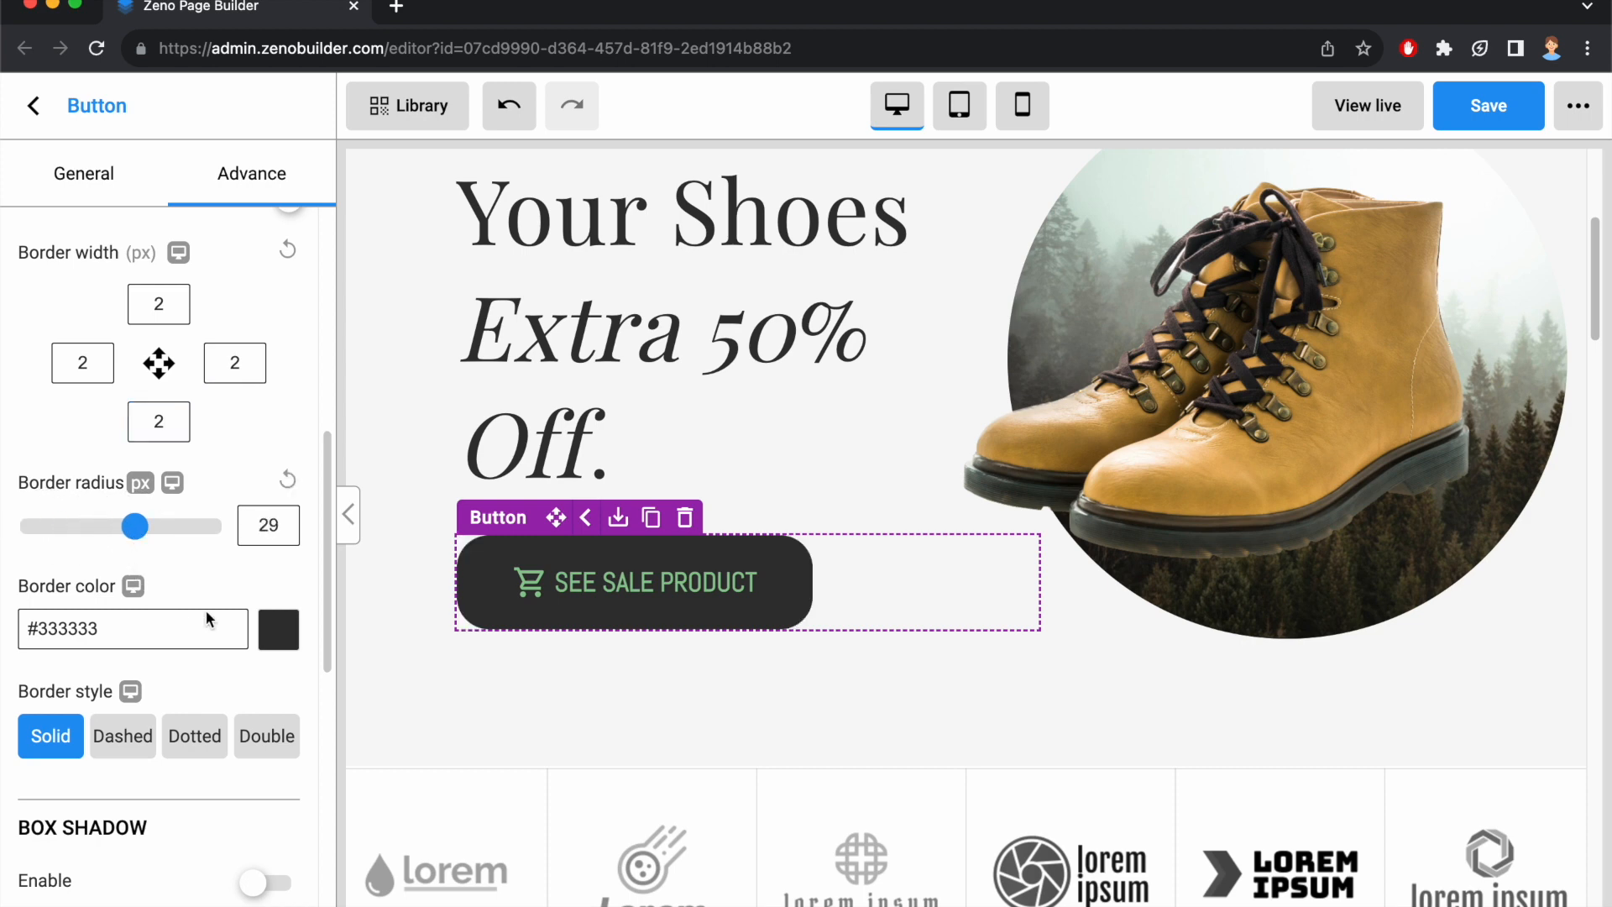
Set the button's border color to red #D12C2C.
left_click(278, 632)
scroll(177, 813, "down", 3)
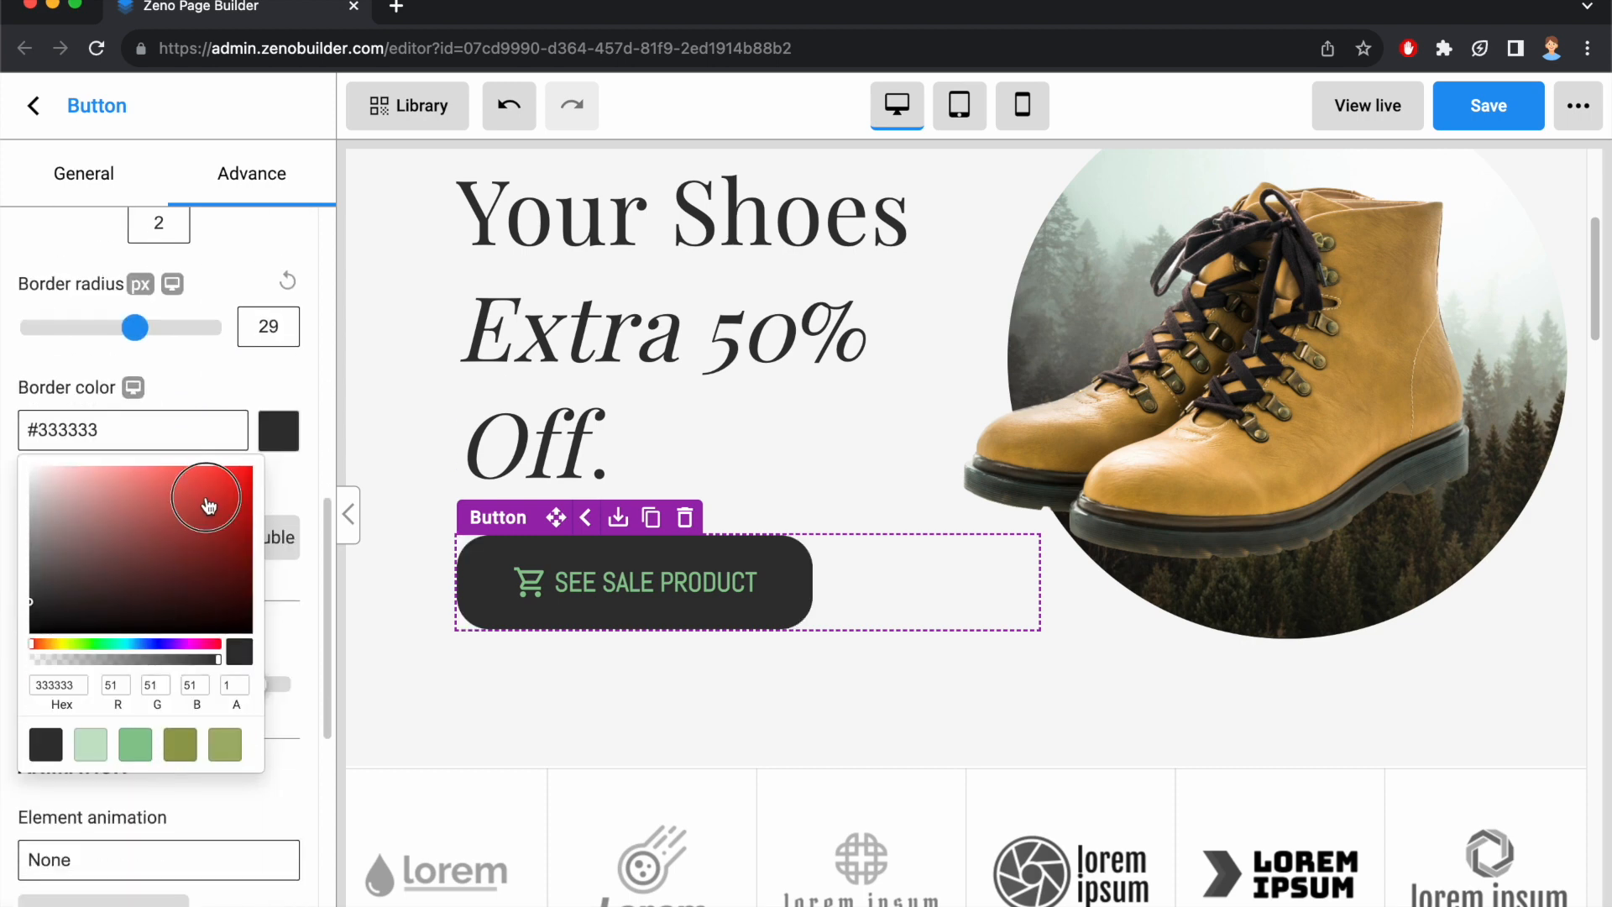
left_click(208, 505)
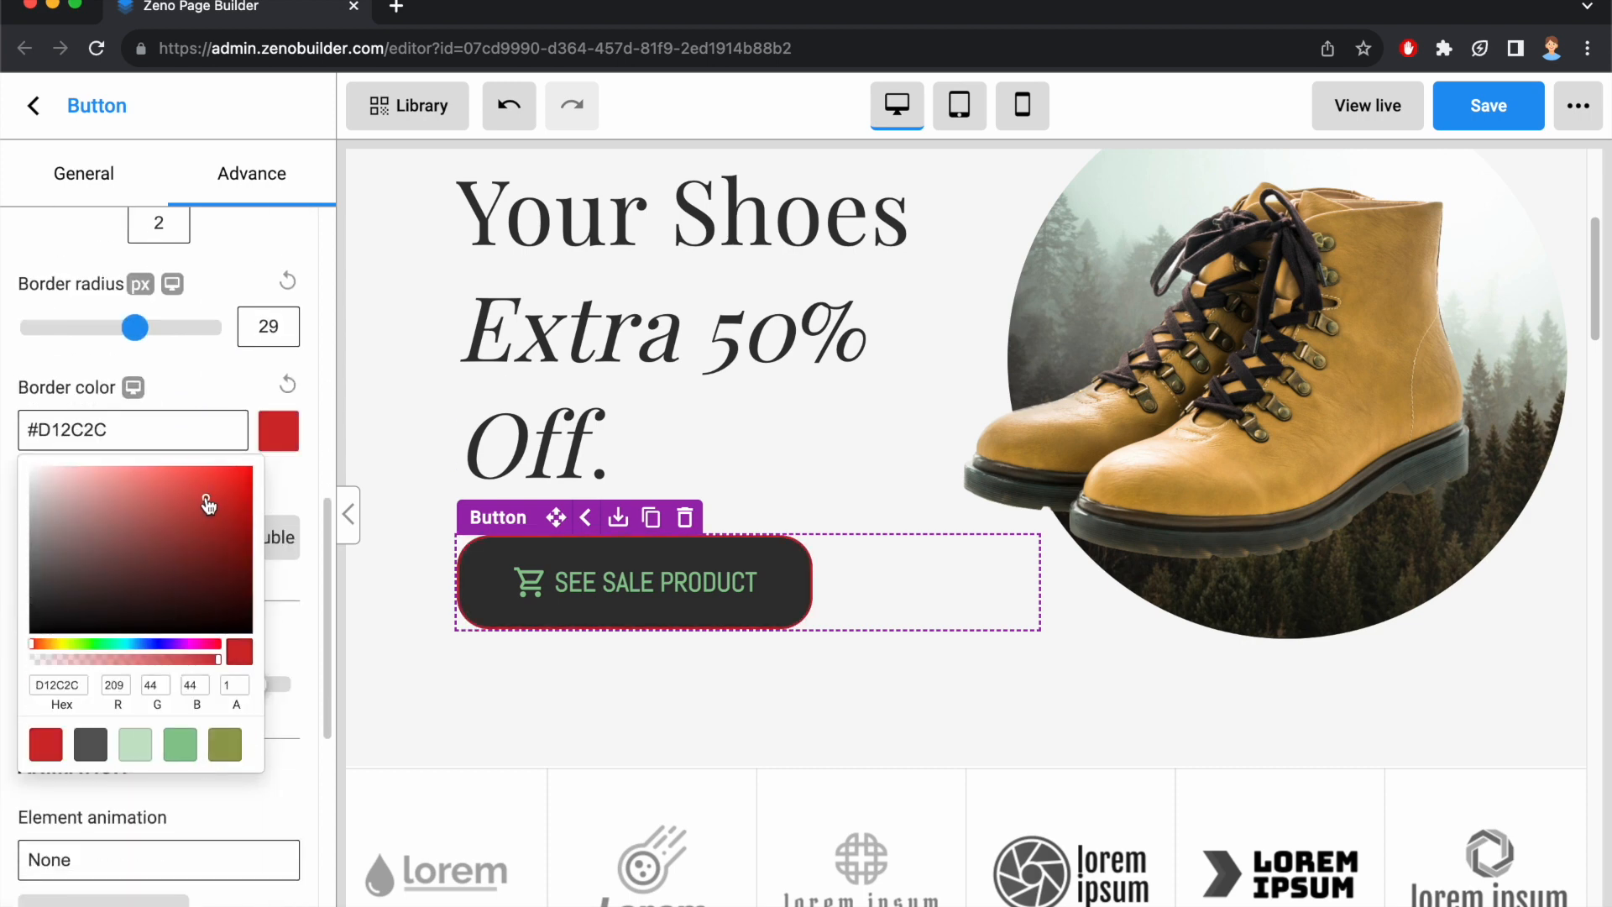
left_click(216, 402)
Try the Dashed, Dotted and Double border styles, return to Solid, and turn the button's border off.
left_click(123, 537)
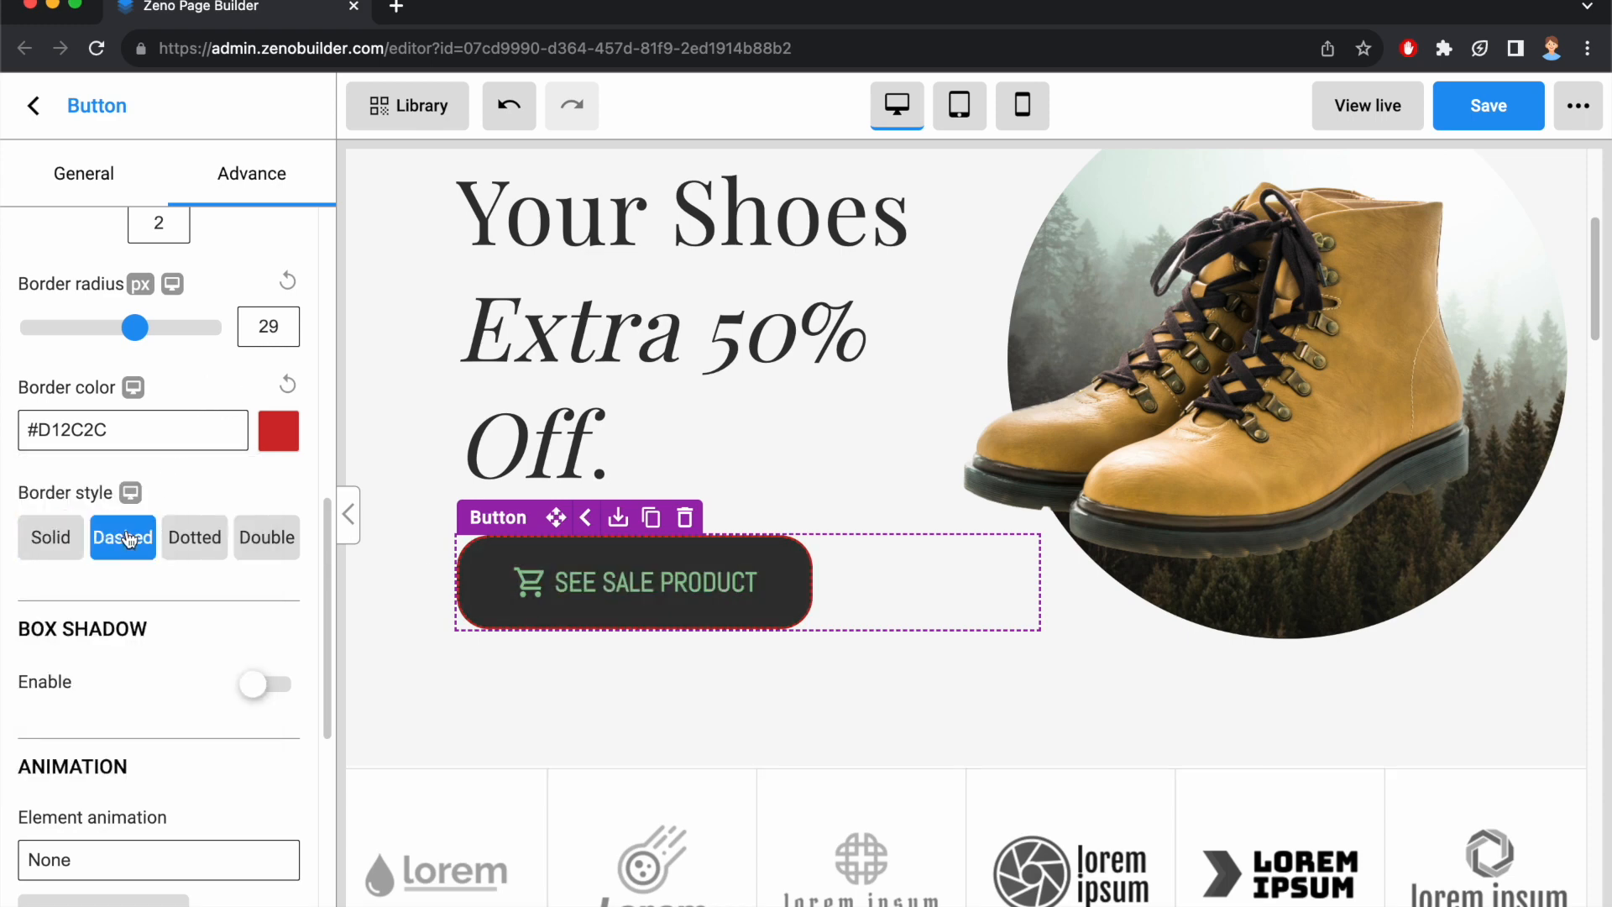
left_click(195, 537)
left_click(282, 539)
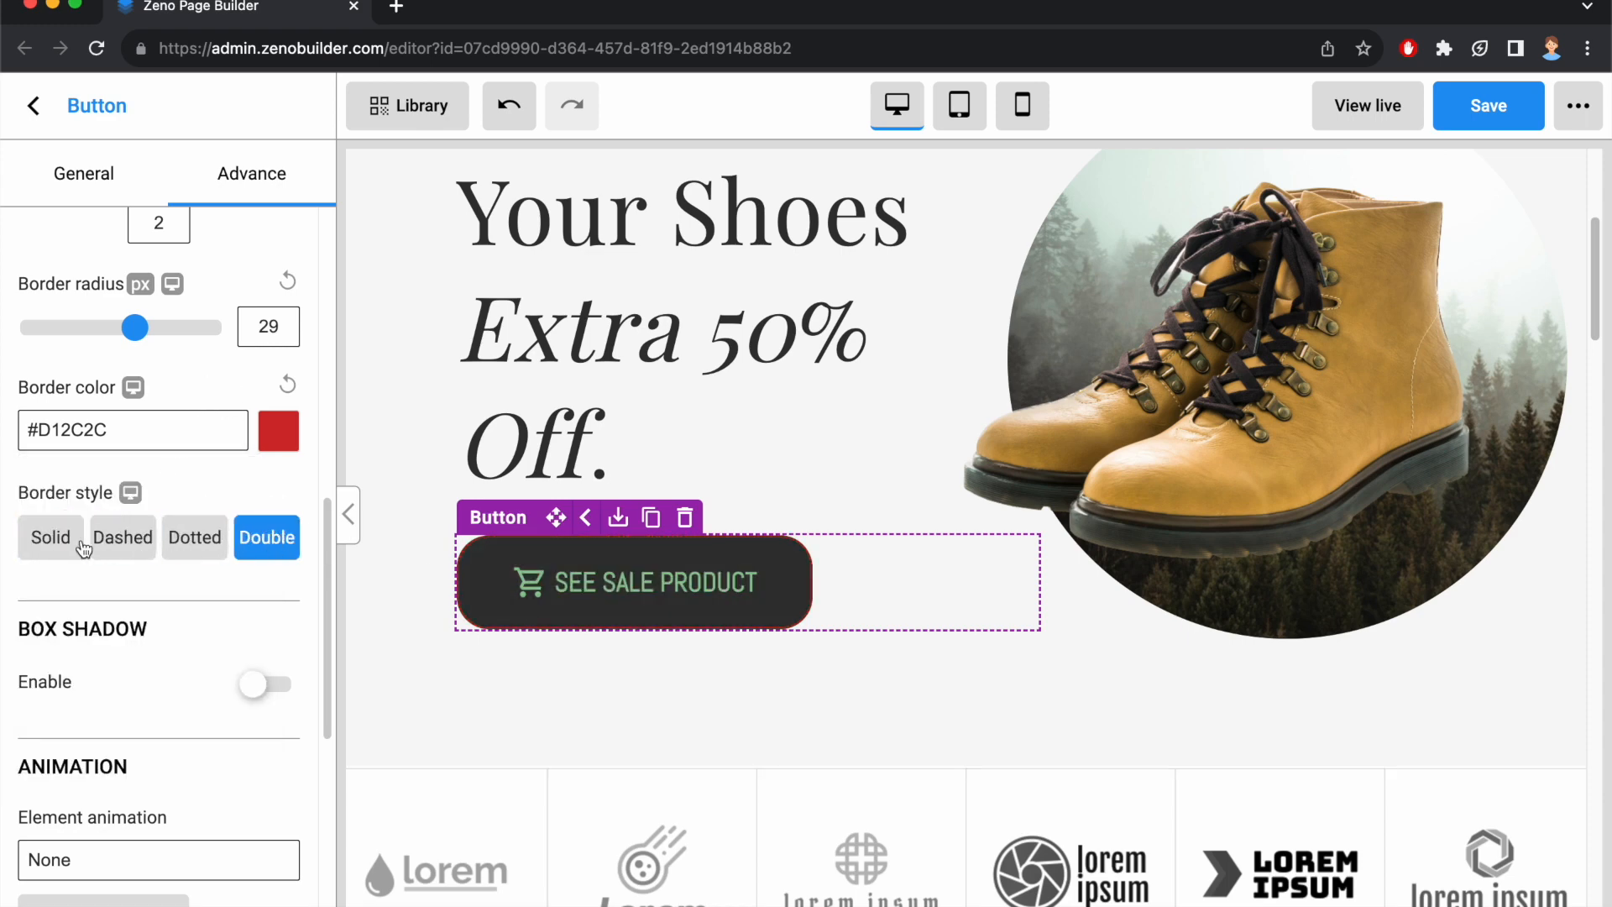
left_click(50, 537)
scroll(173, 513, "up", 1)
scroll(170, 508, "up", 5)
left_click(277, 430)
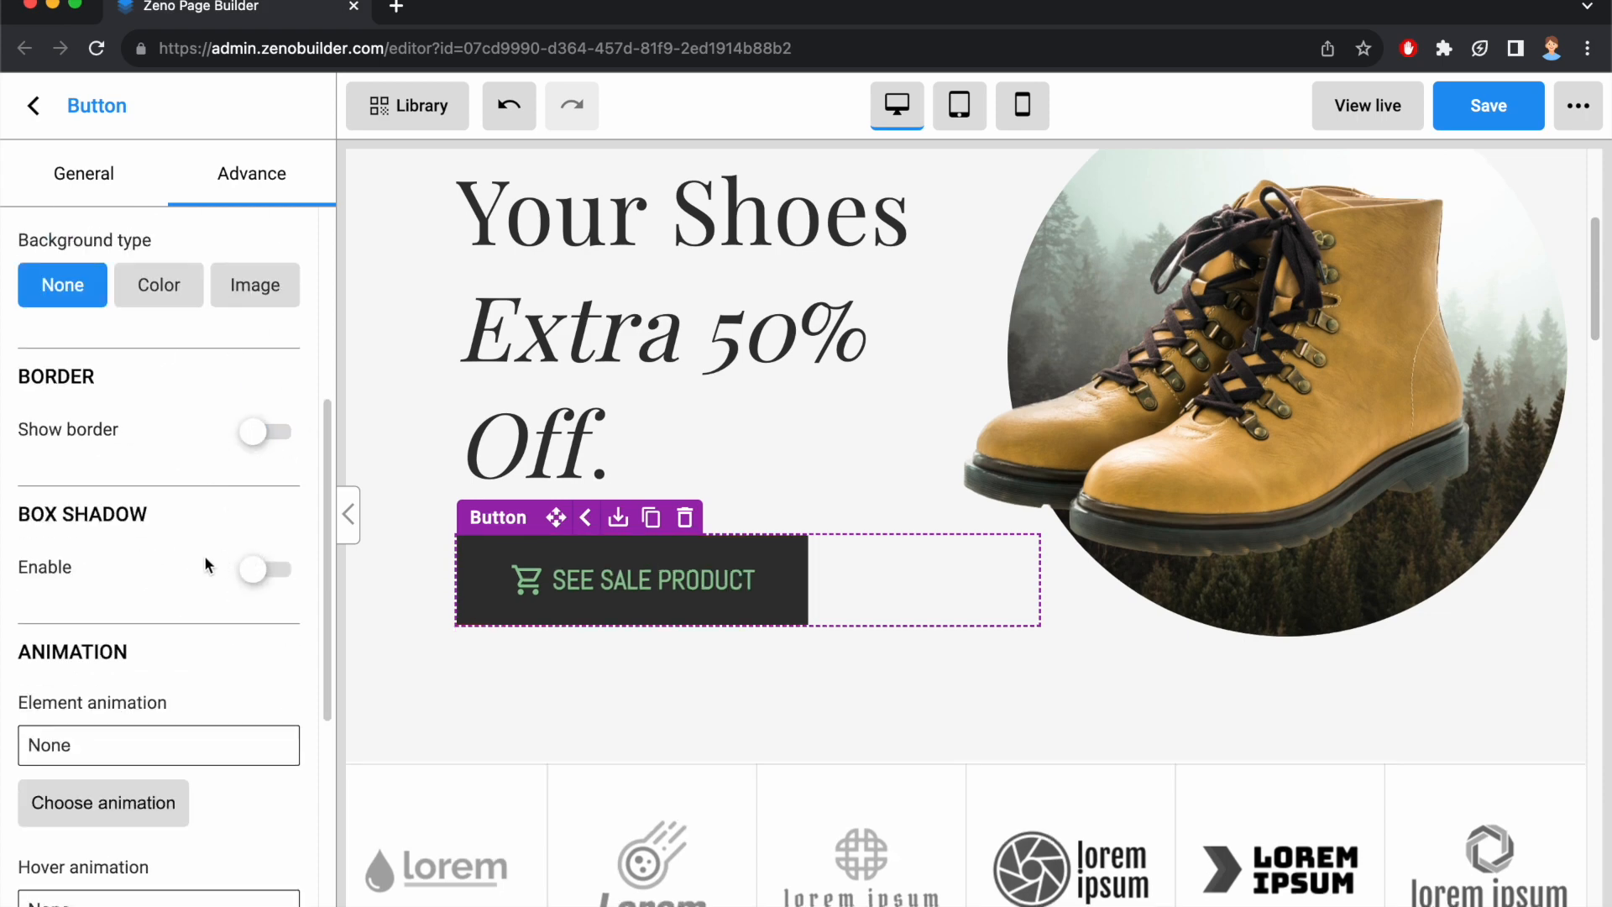
Try a box shadow in color #E62C2C on the button, then disable the shadow.
left_click(260, 574)
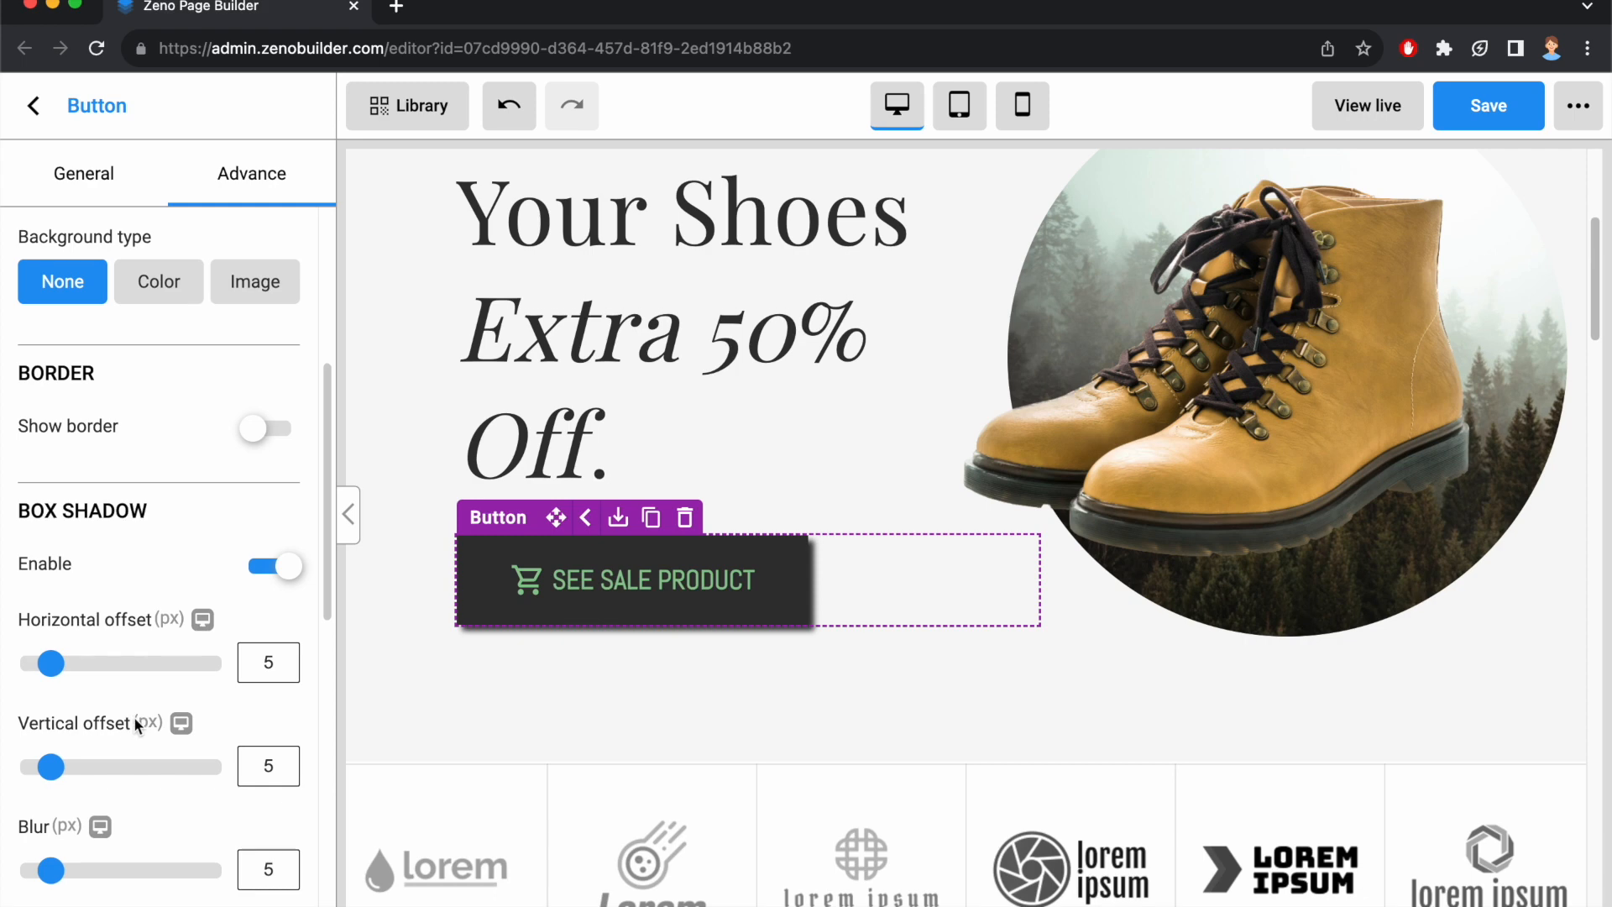
scroll(140, 693, "down", 4)
left_click(278, 691)
left_click_drag(207, 764, 210, 745)
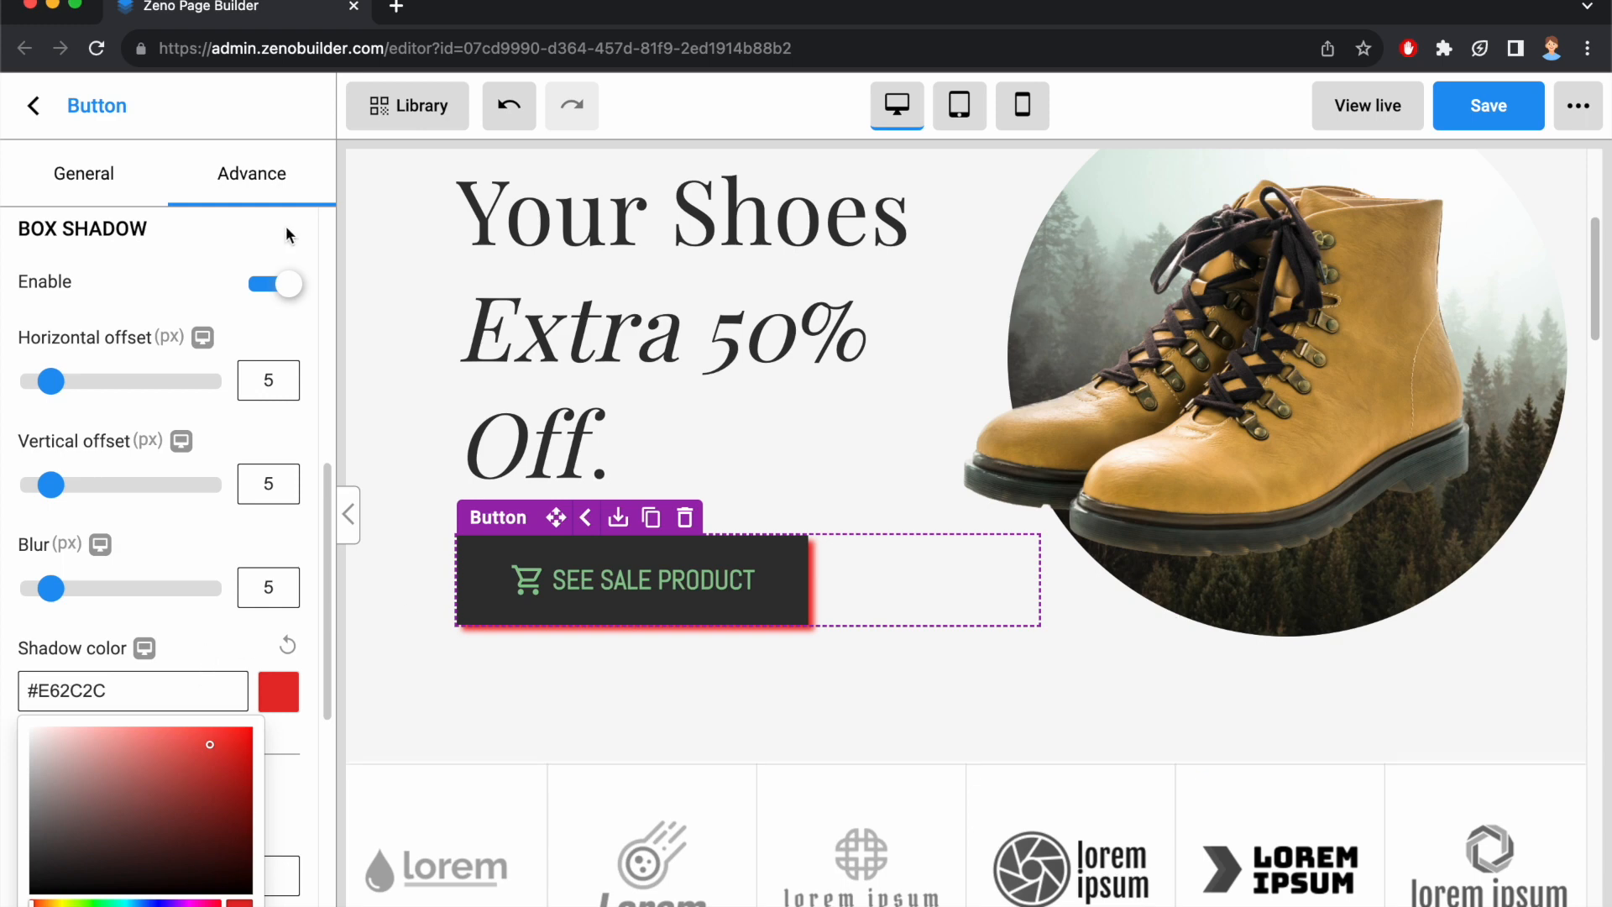
left_click(276, 284)
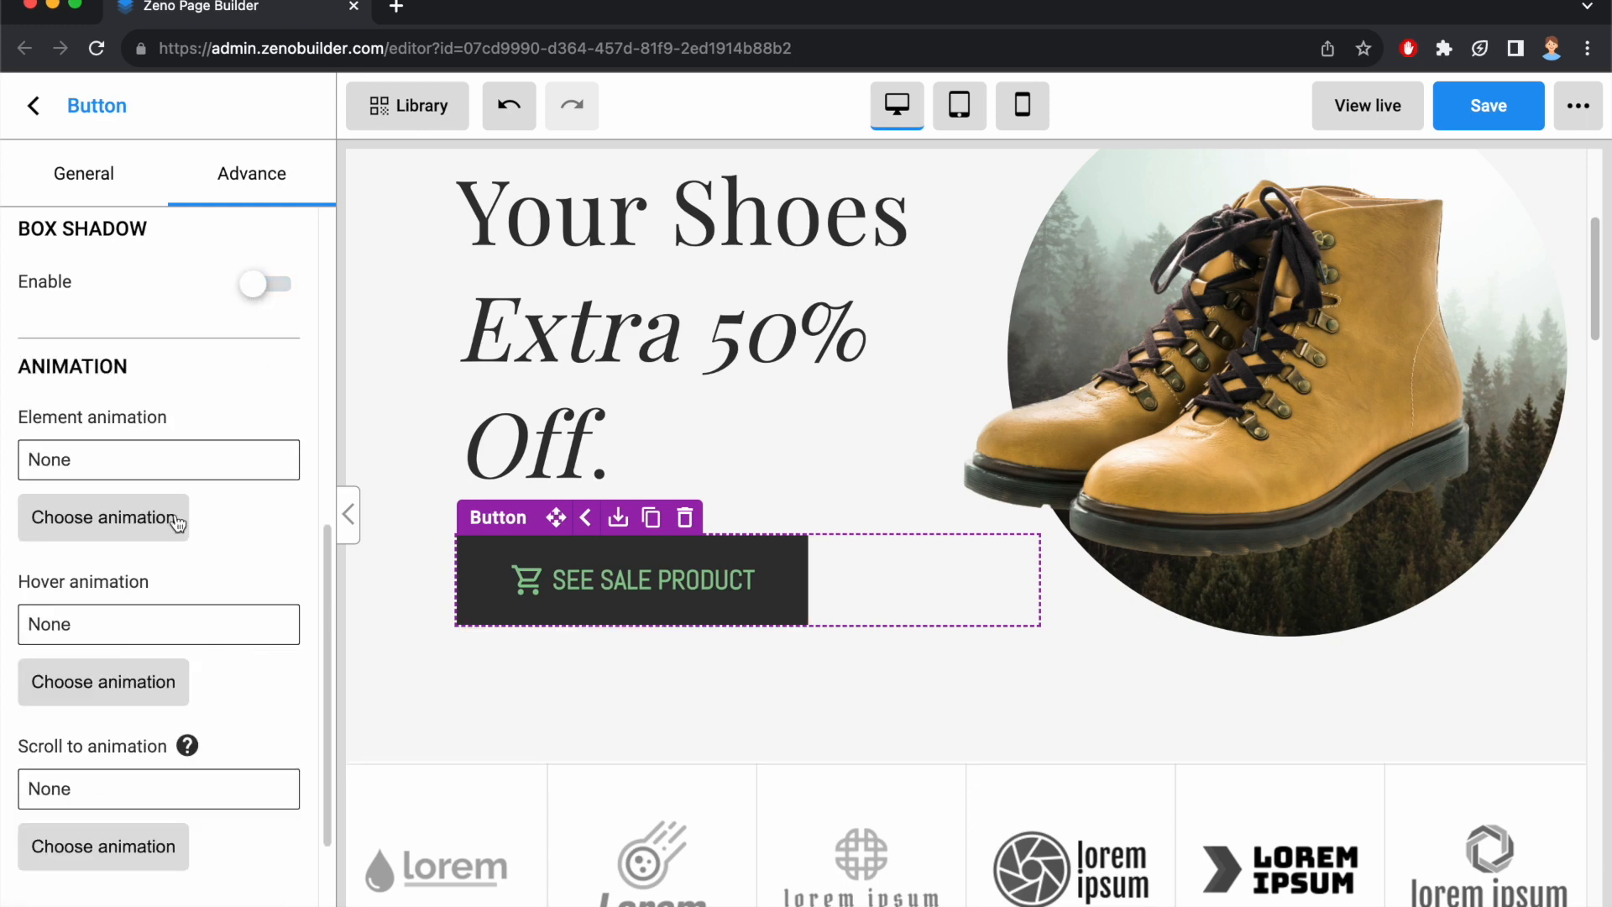
Apply the Scale shake element animation to the button.
left_click(177, 523)
left_click(825, 490)
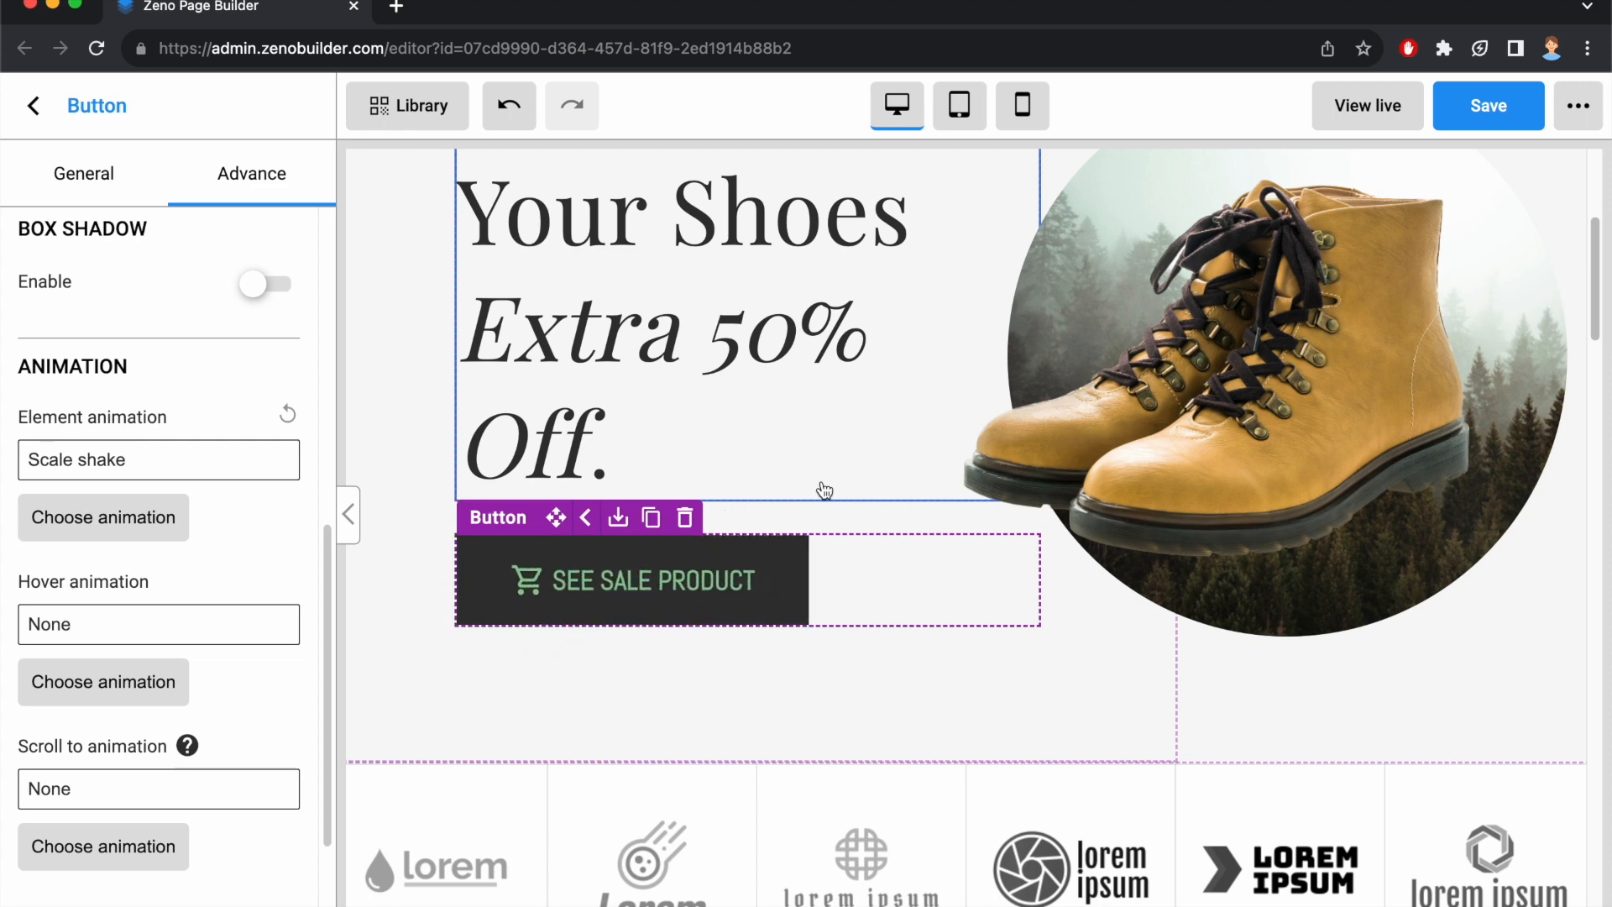
Link the button to the uploaded file input-70464567.txt from the general settings.
left_click(84, 173)
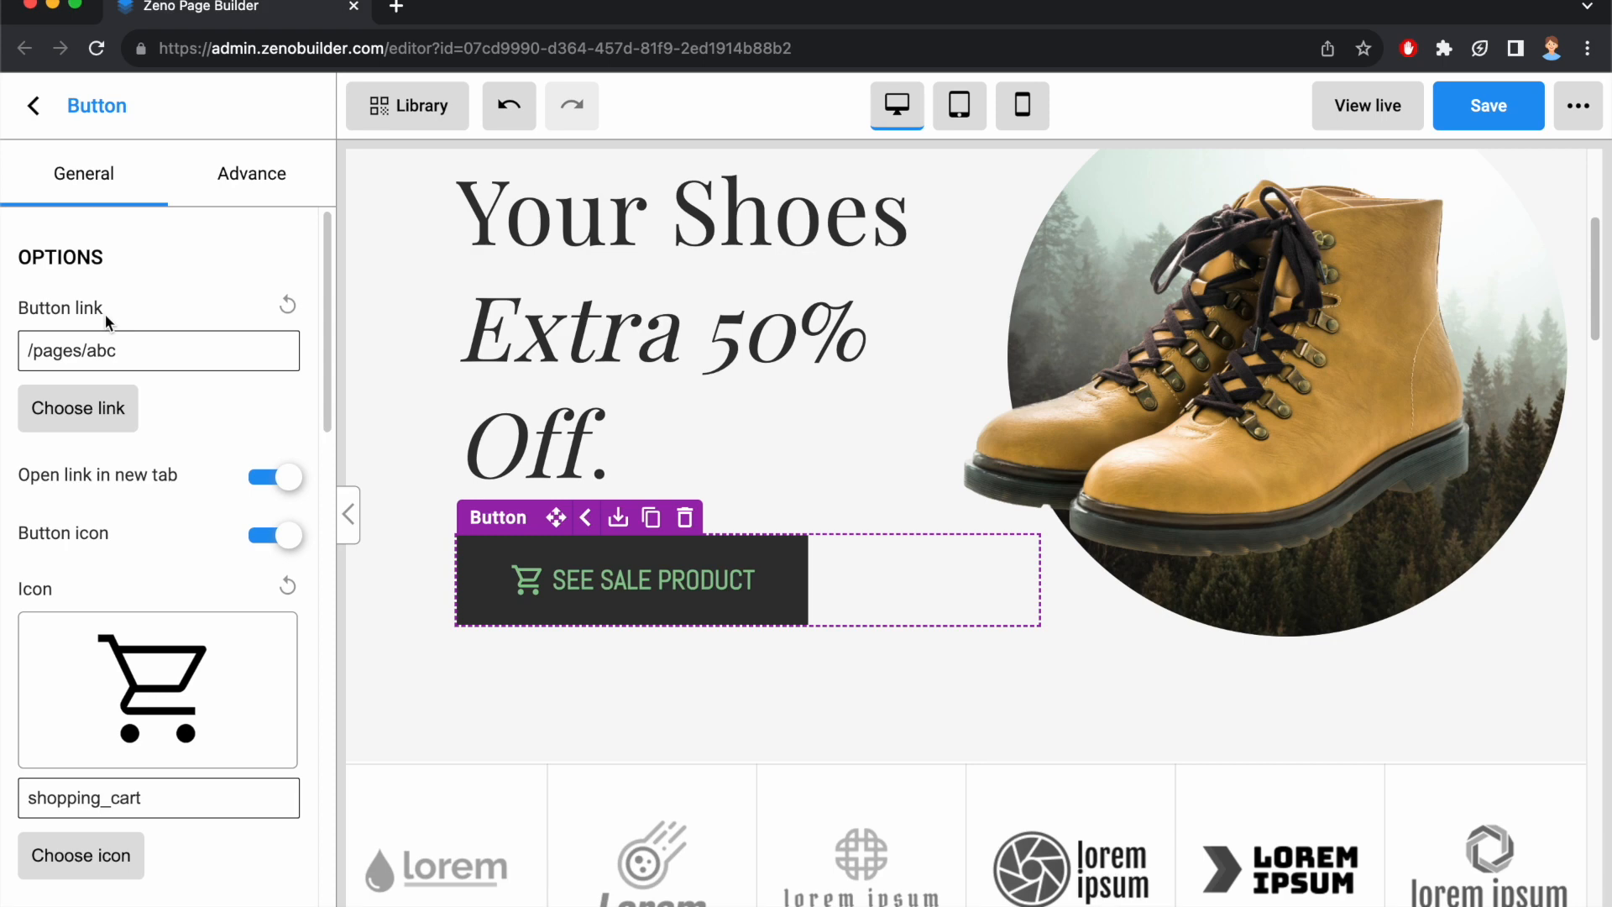
left_click(104, 407)
left_click(756, 417)
left_click(403, 897)
left_click(1062, 719)
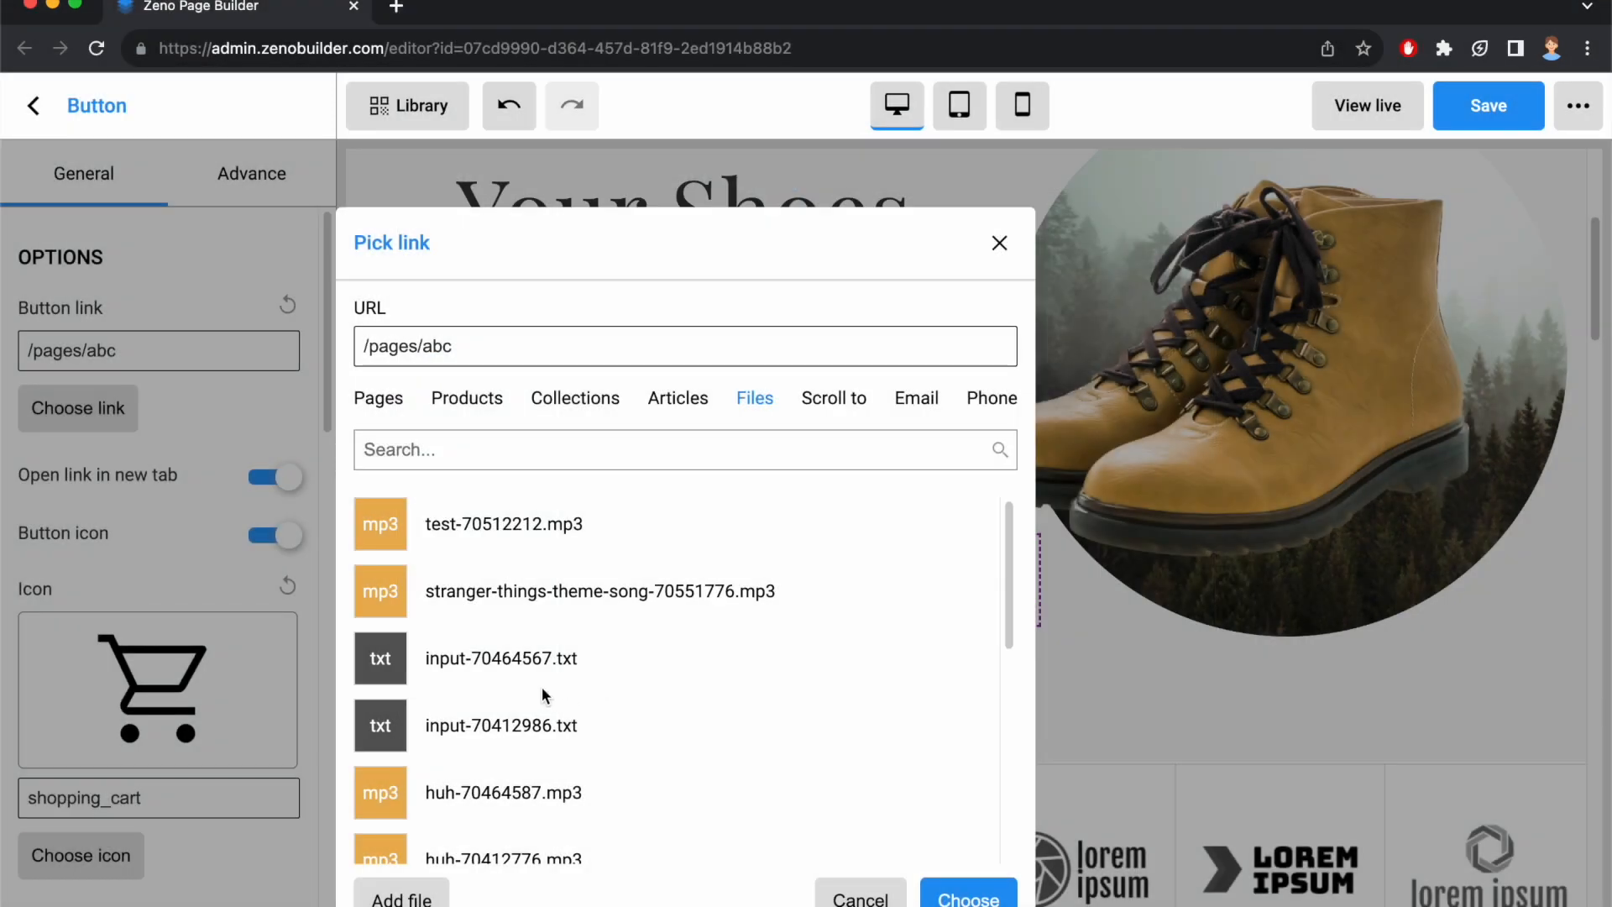
left_click(512, 677)
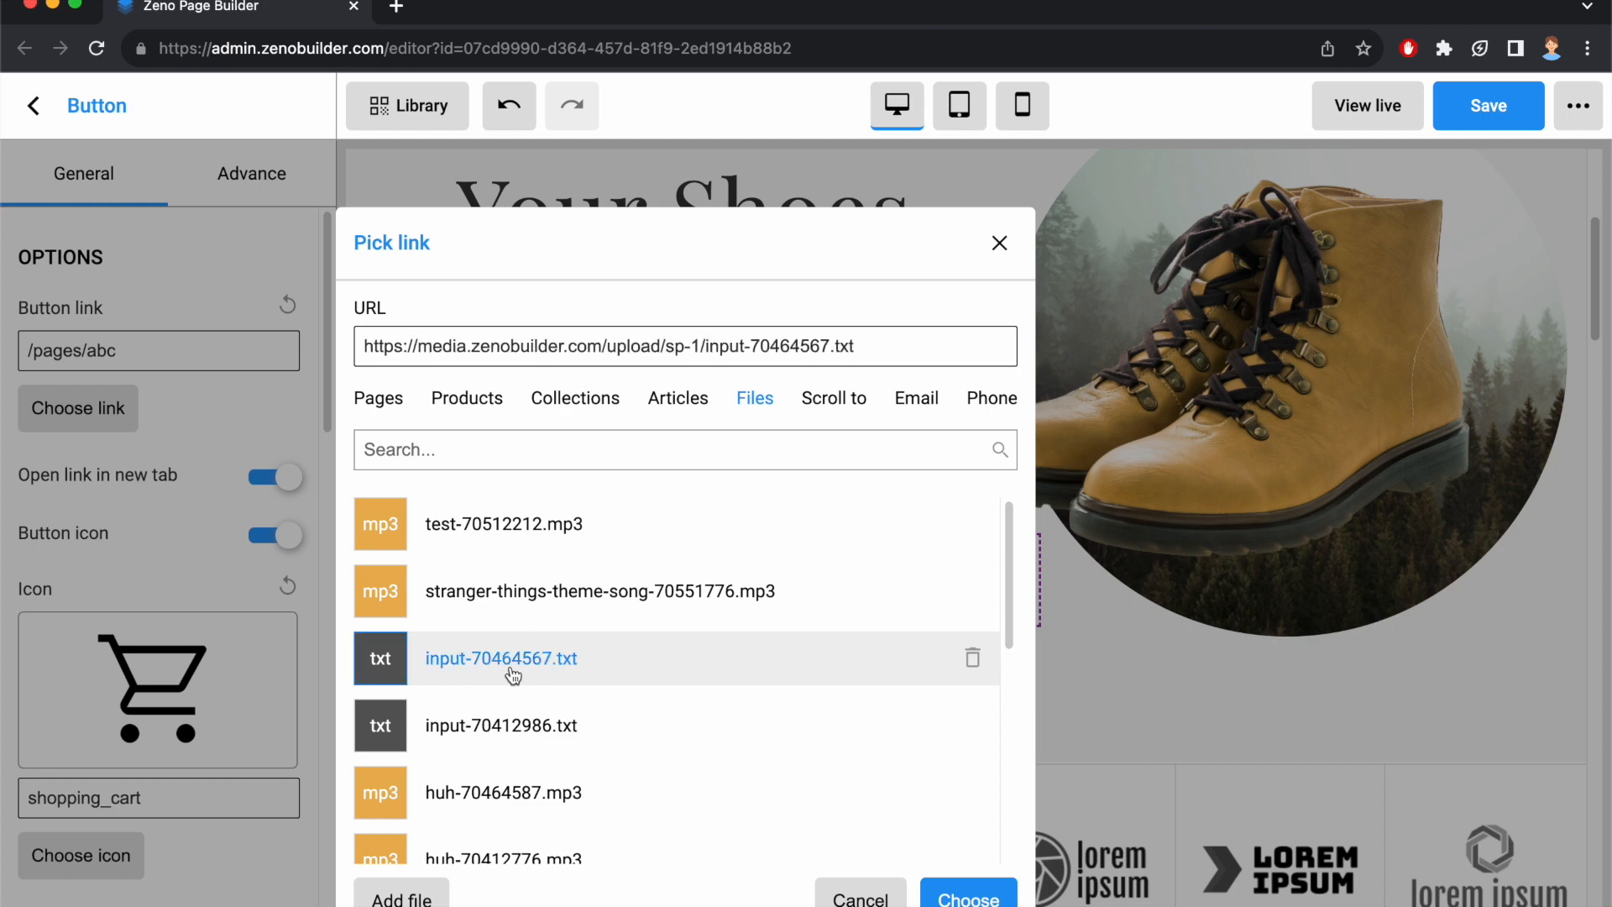
left_click(968, 897)
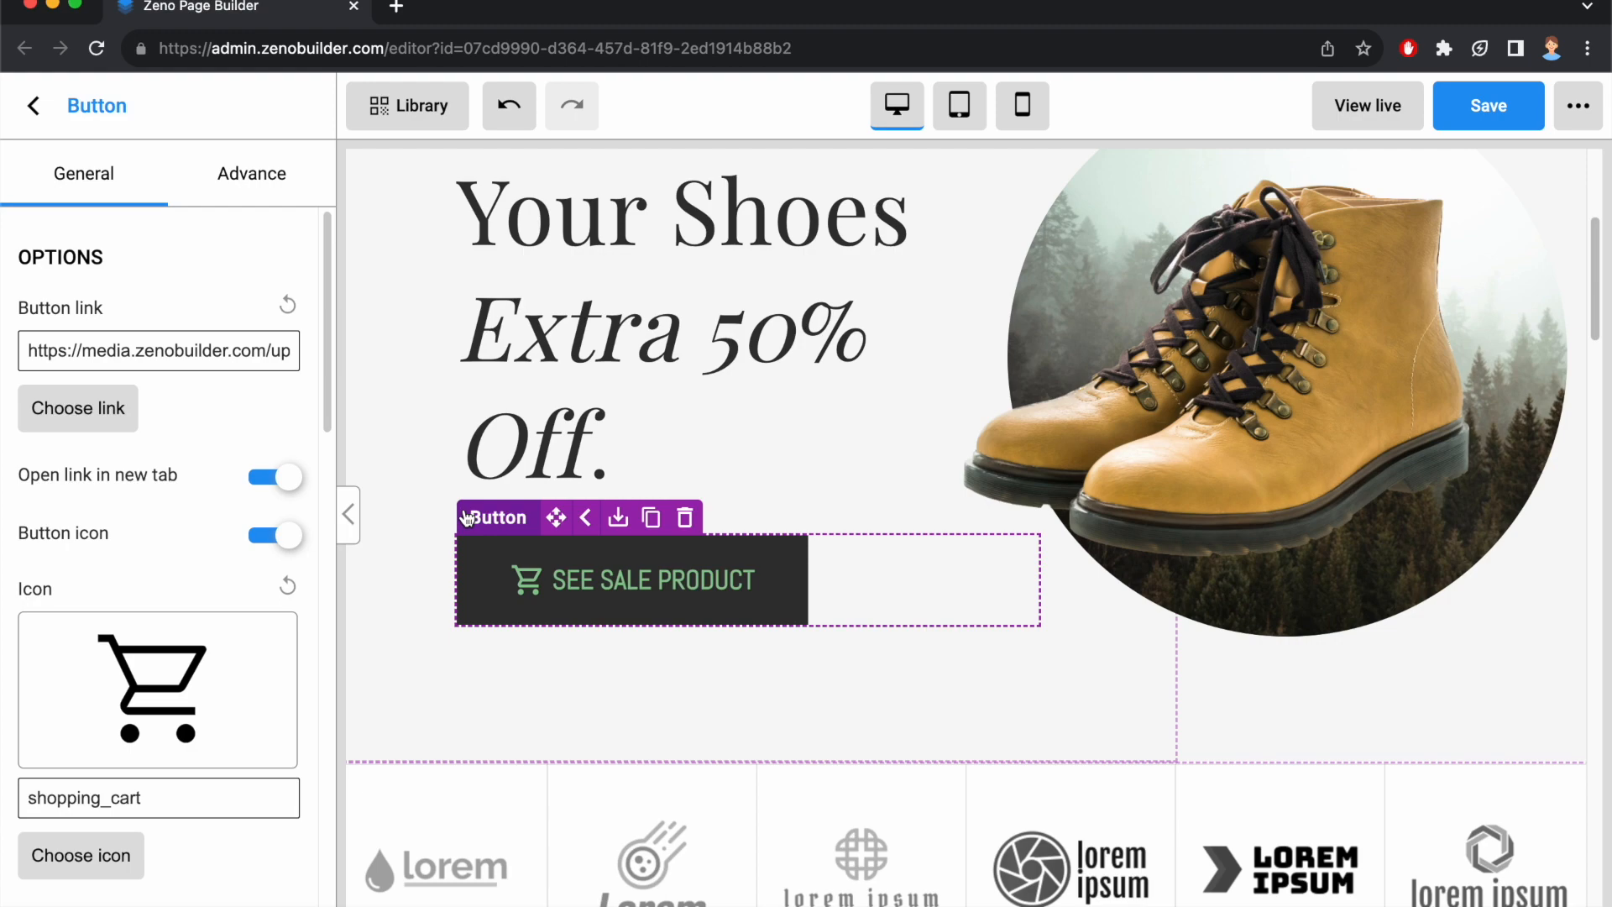
Give the row containing the Best Seller Product section the attribute ID sale-products.
scroll(484, 575, "up", 1)
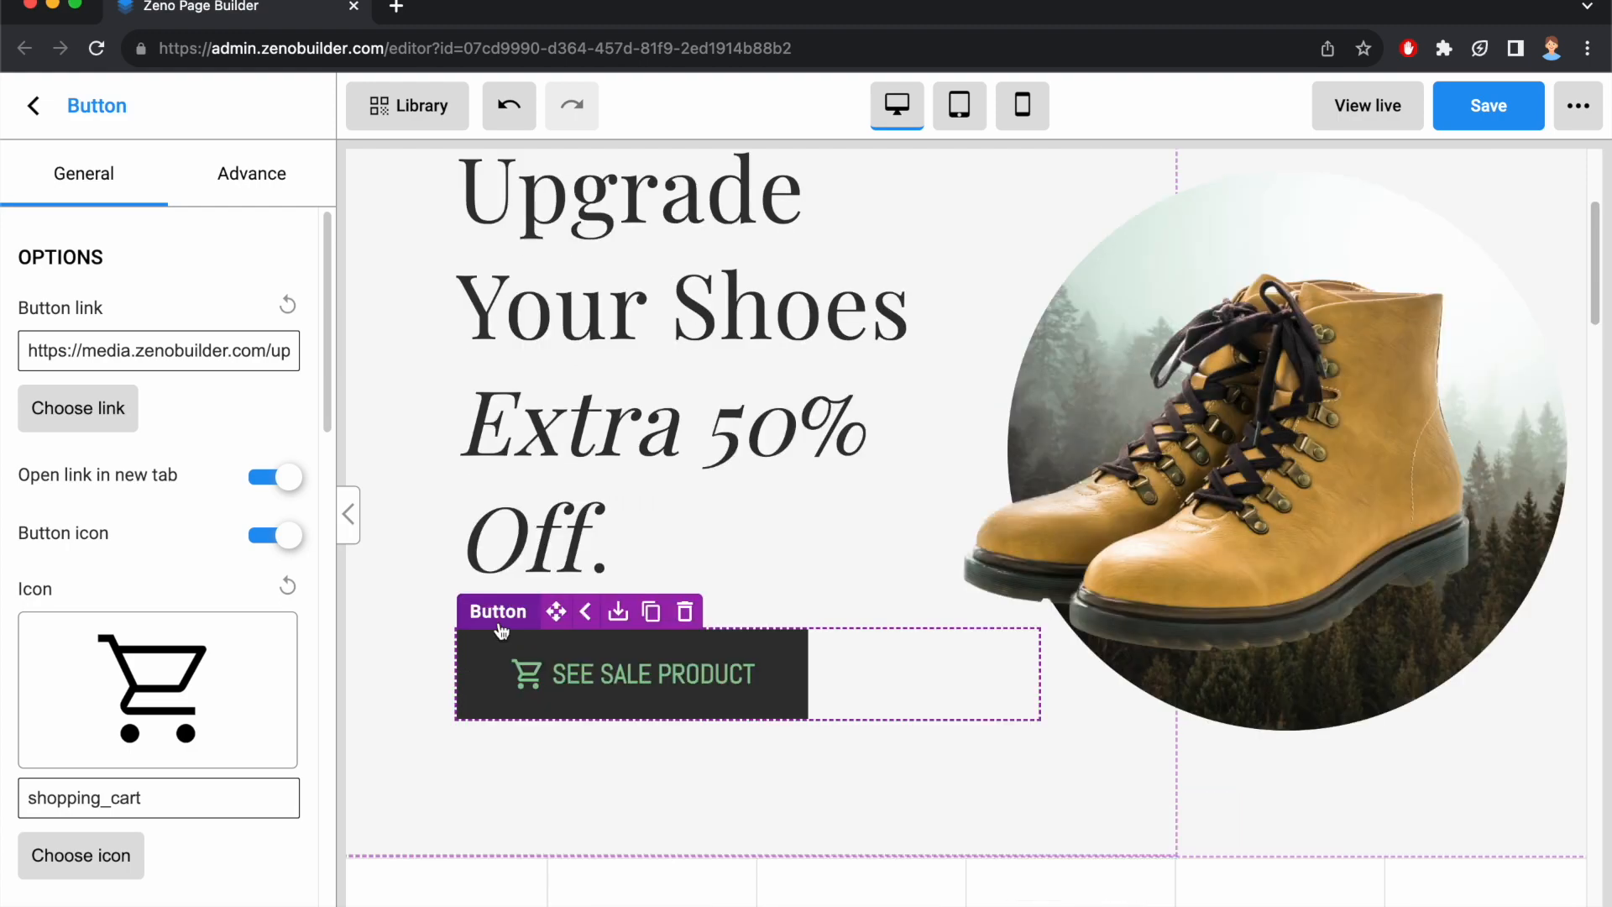
scroll(501, 632, "down", 12)
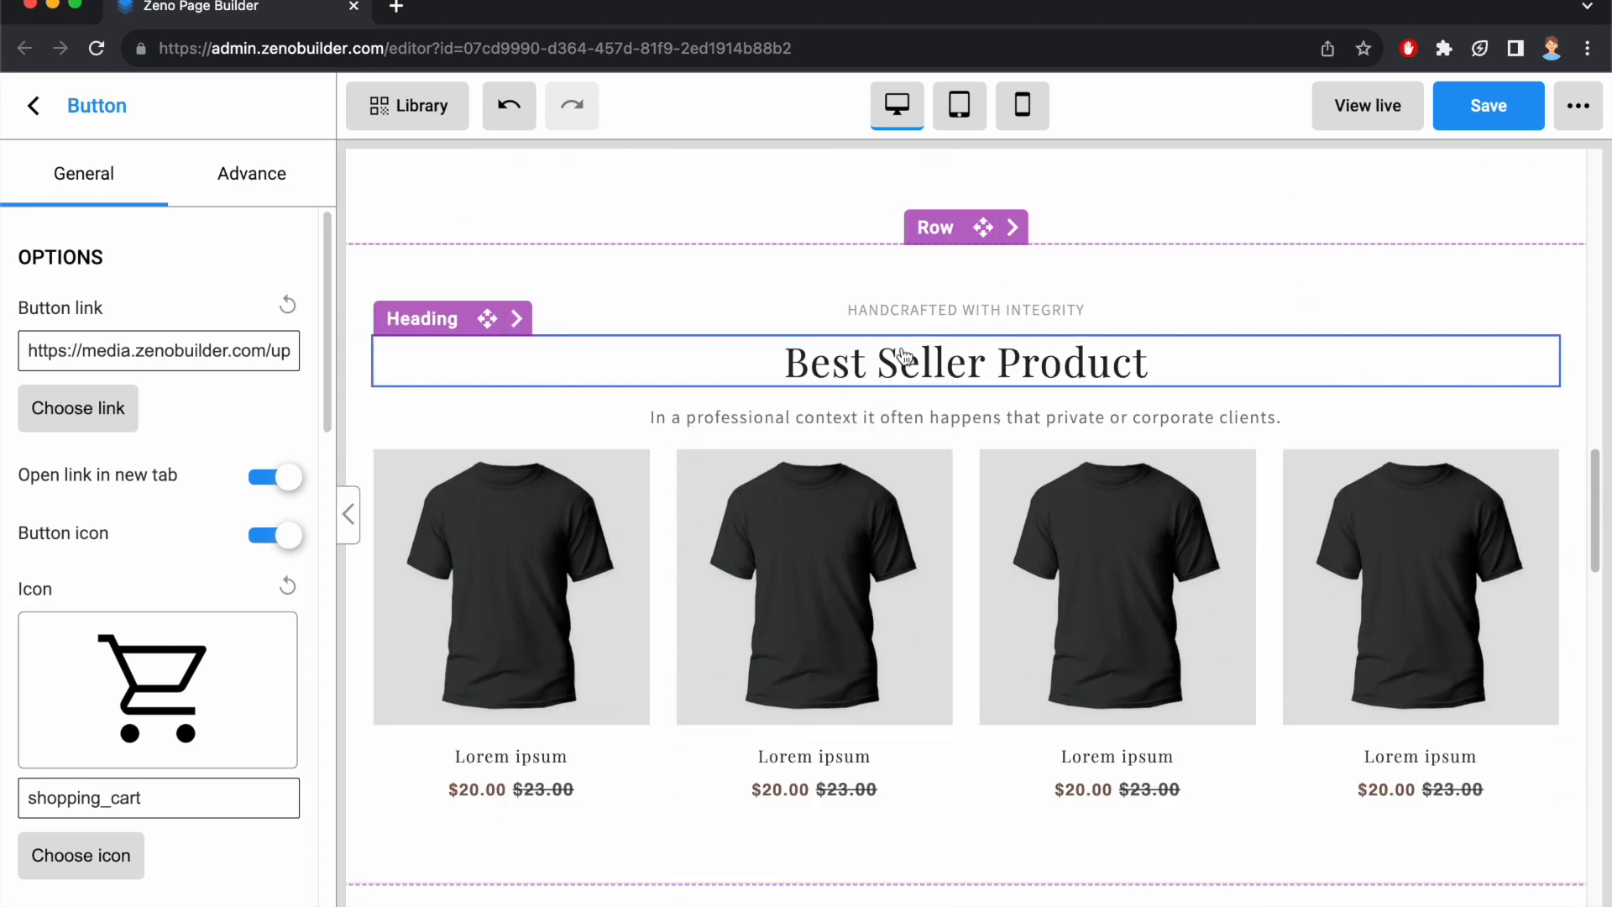
left_click(935, 227)
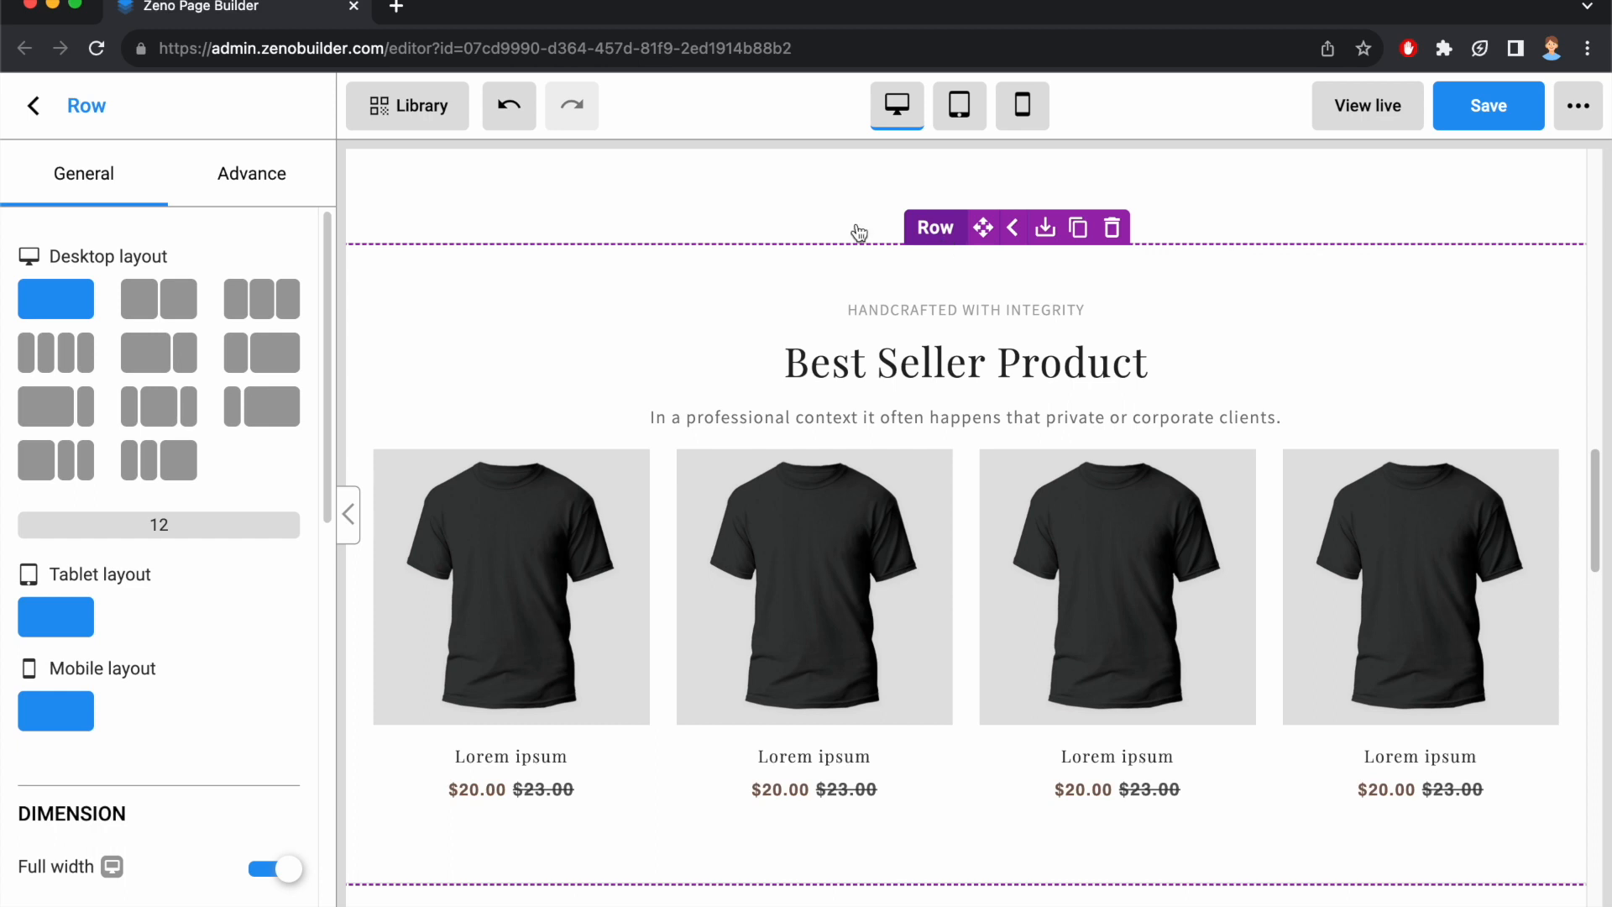
left_click(231, 171)
scroll(214, 361, "down", 5)
scroll(213, 360, "down", 1)
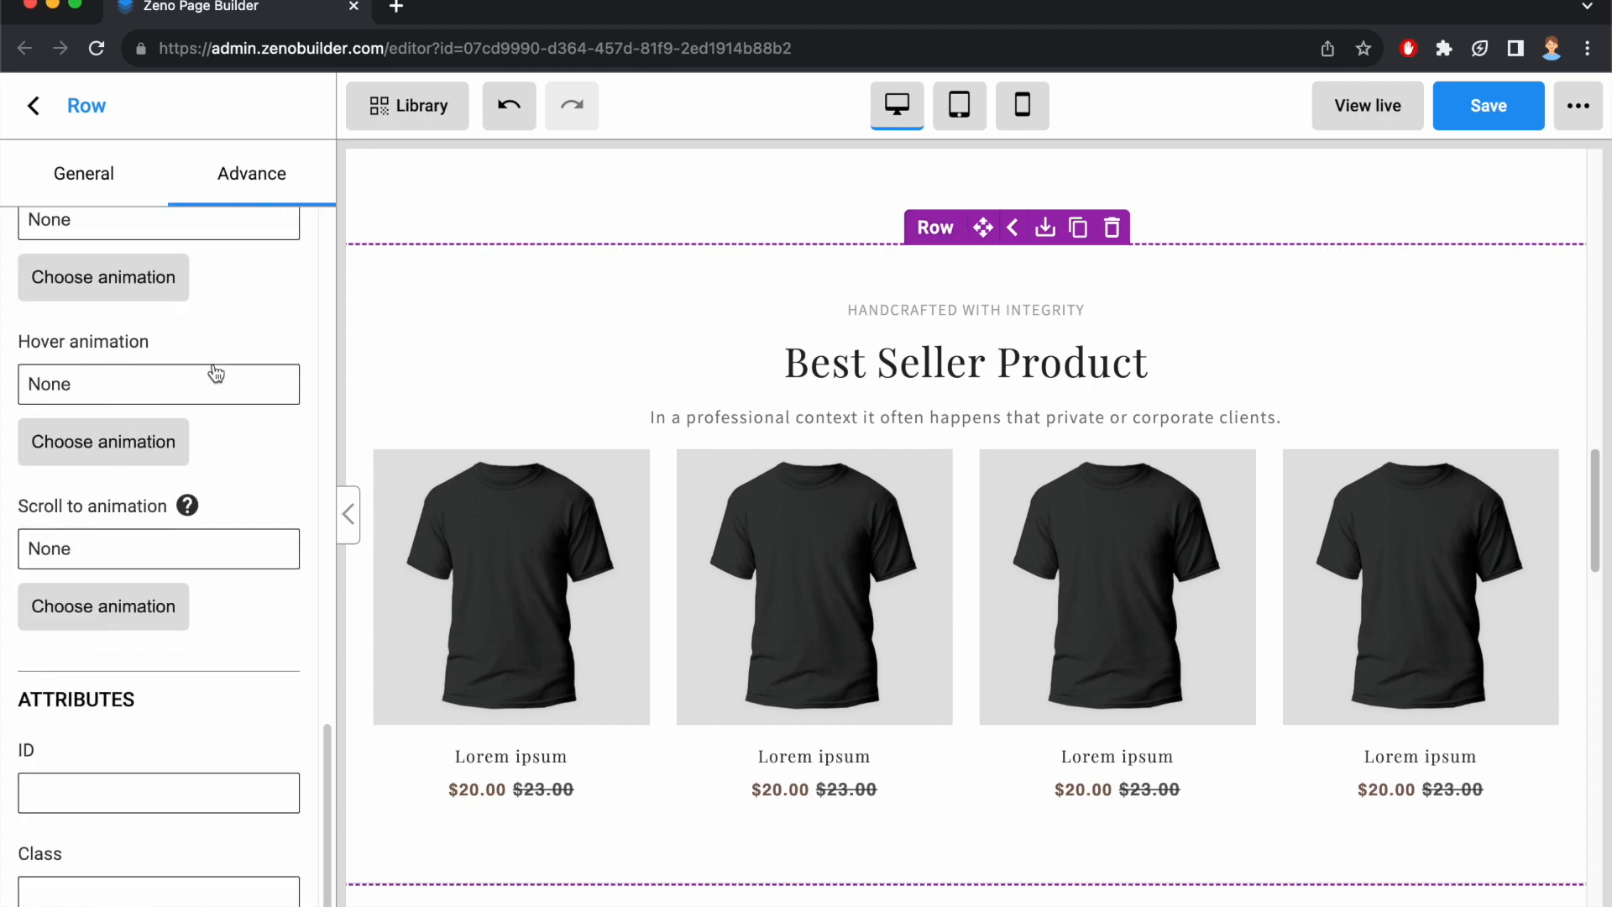
left_click(102, 791)
type("sale")
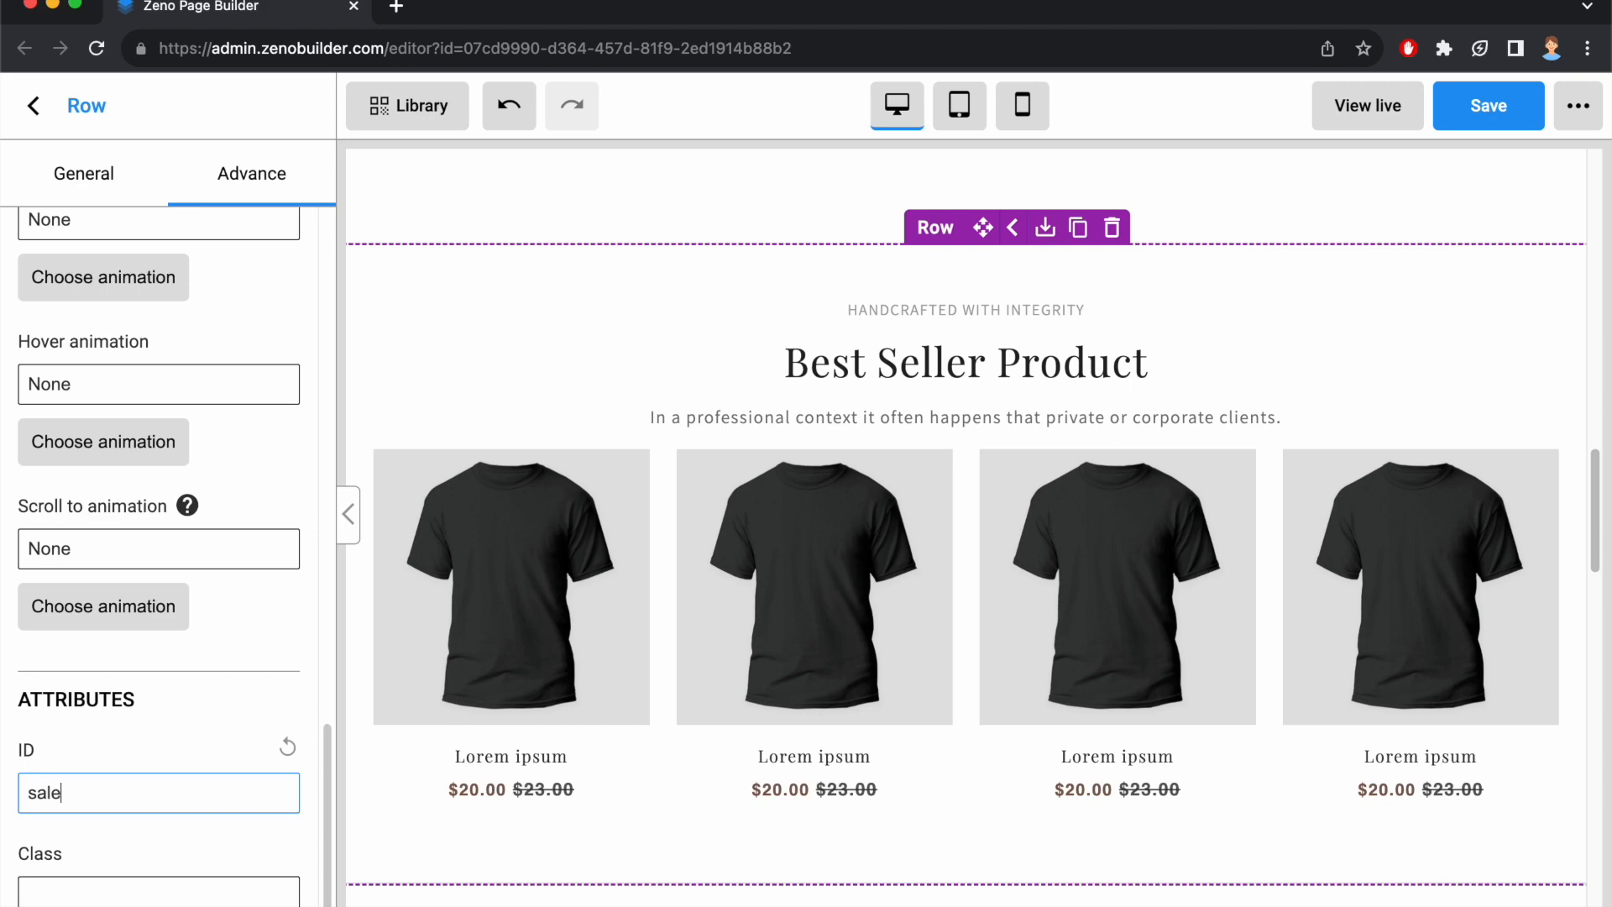
type("-product")
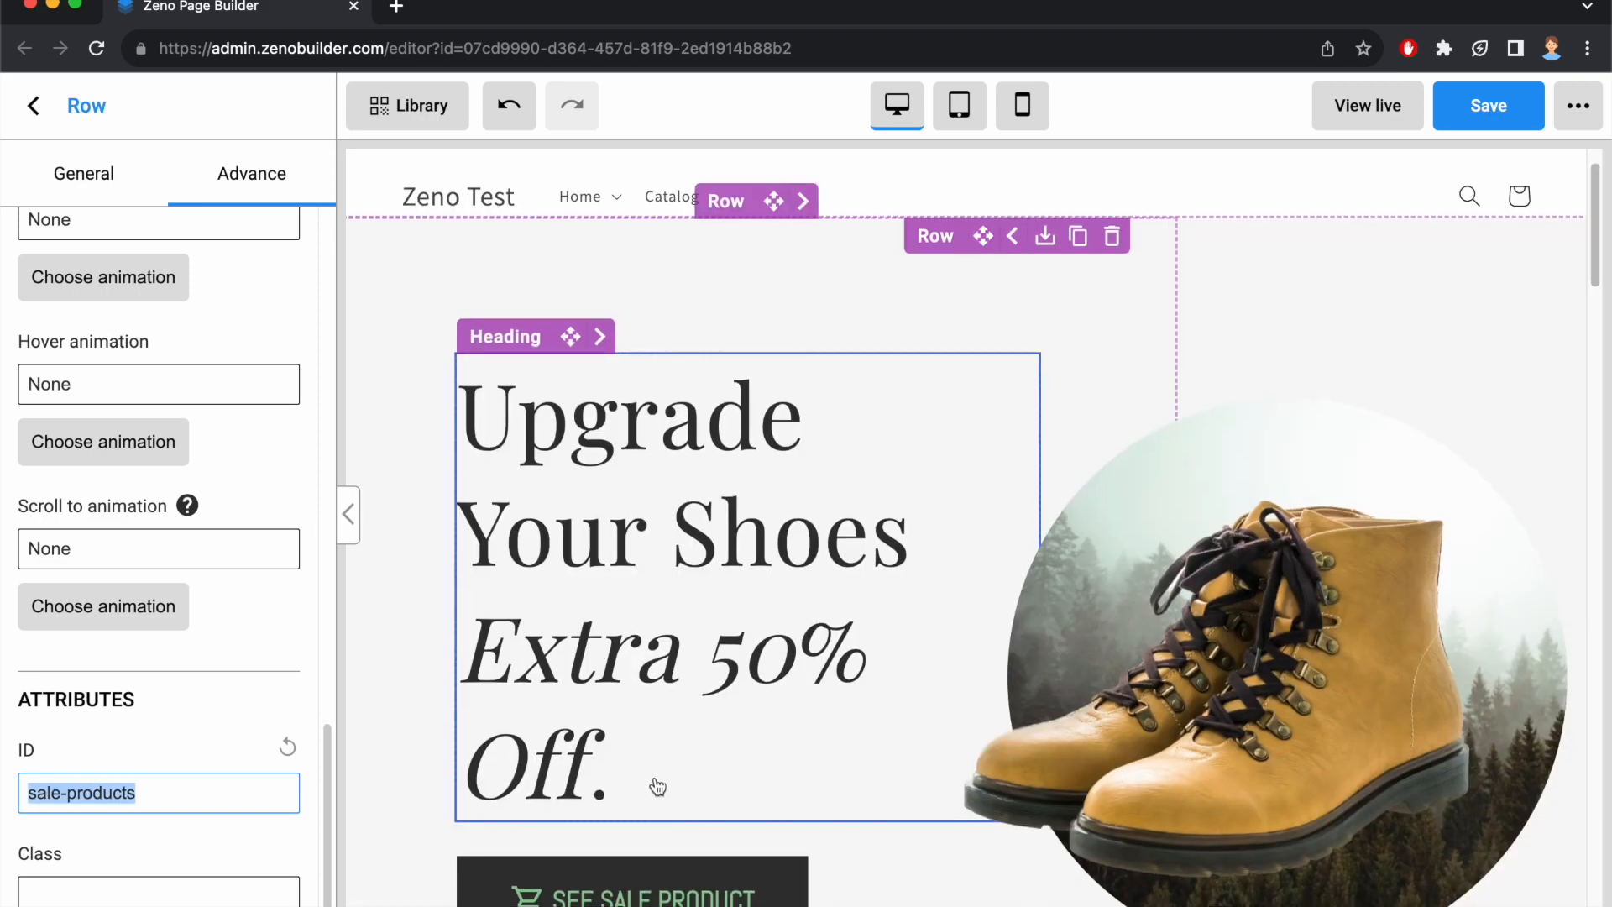
Set the SEE SALE PRODUCT button's link to scroll to the row with ID sale-products.
scroll(655, 785, "down", 2)
left_click(520, 661)
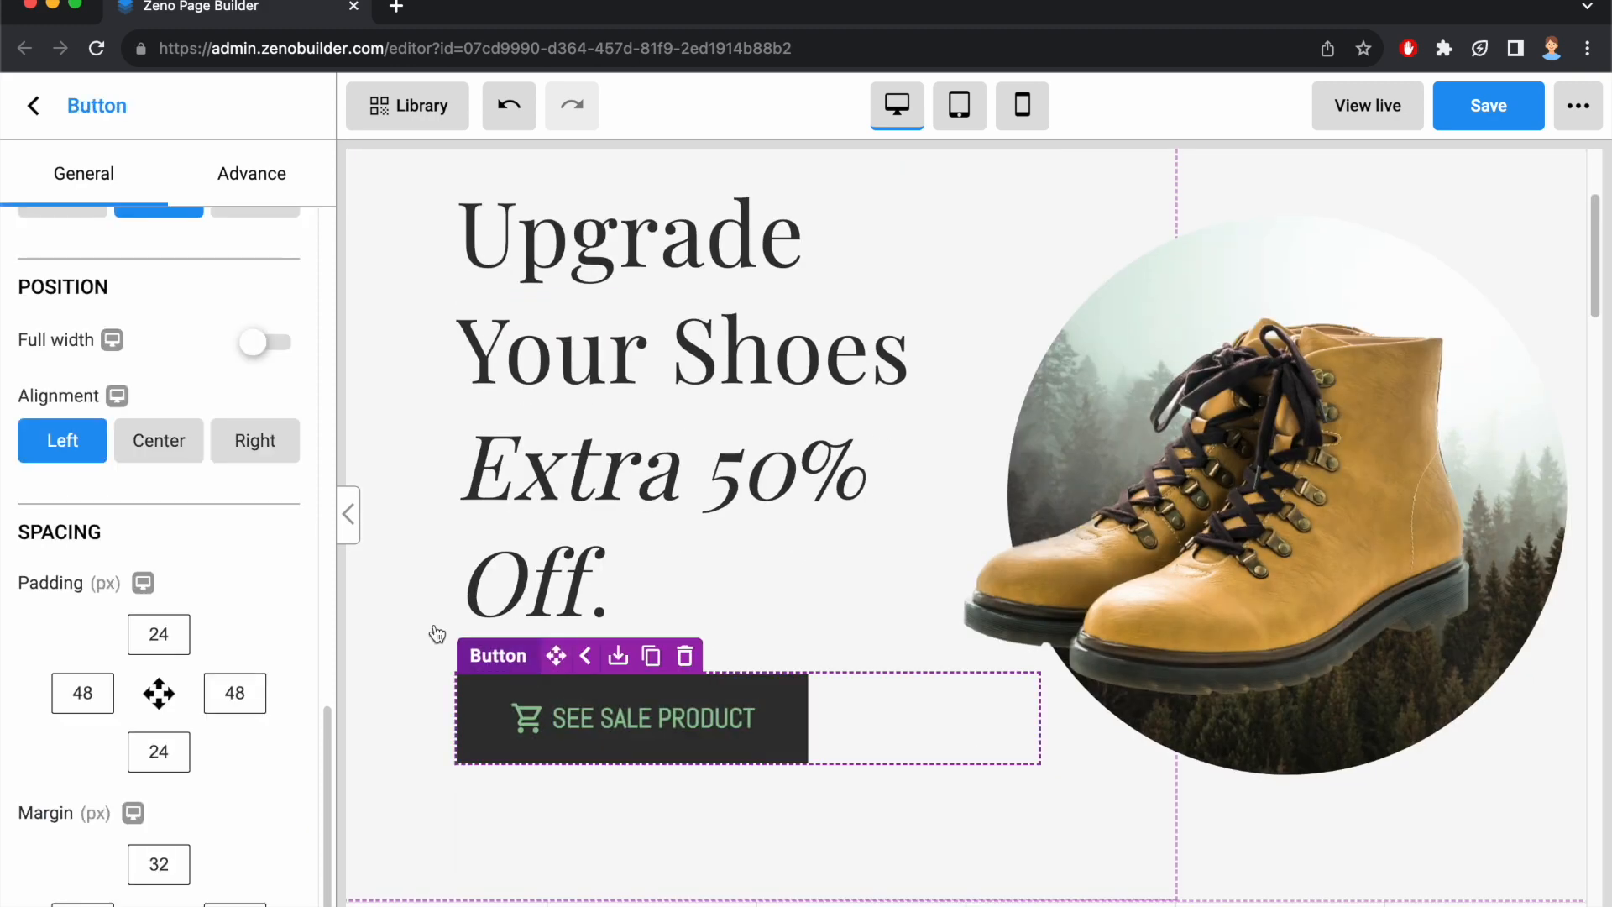
scroll(234, 533, "up", 5)
left_click(101, 418)
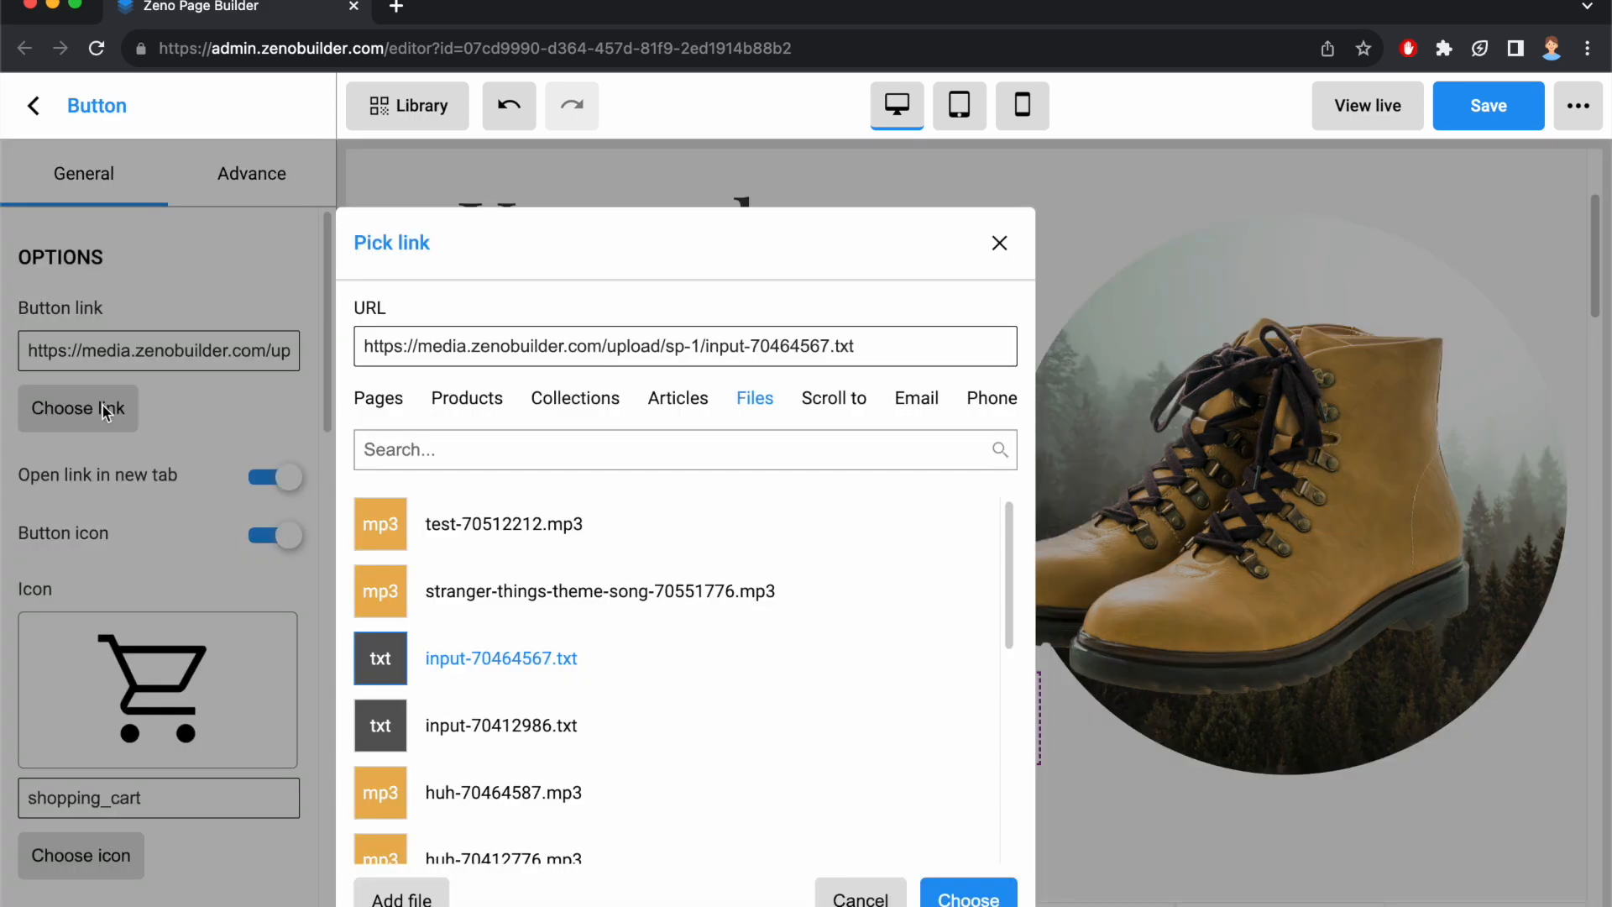
left_click(834, 398)
left_click(562, 449)
type("sale-products")
left_click(630, 529)
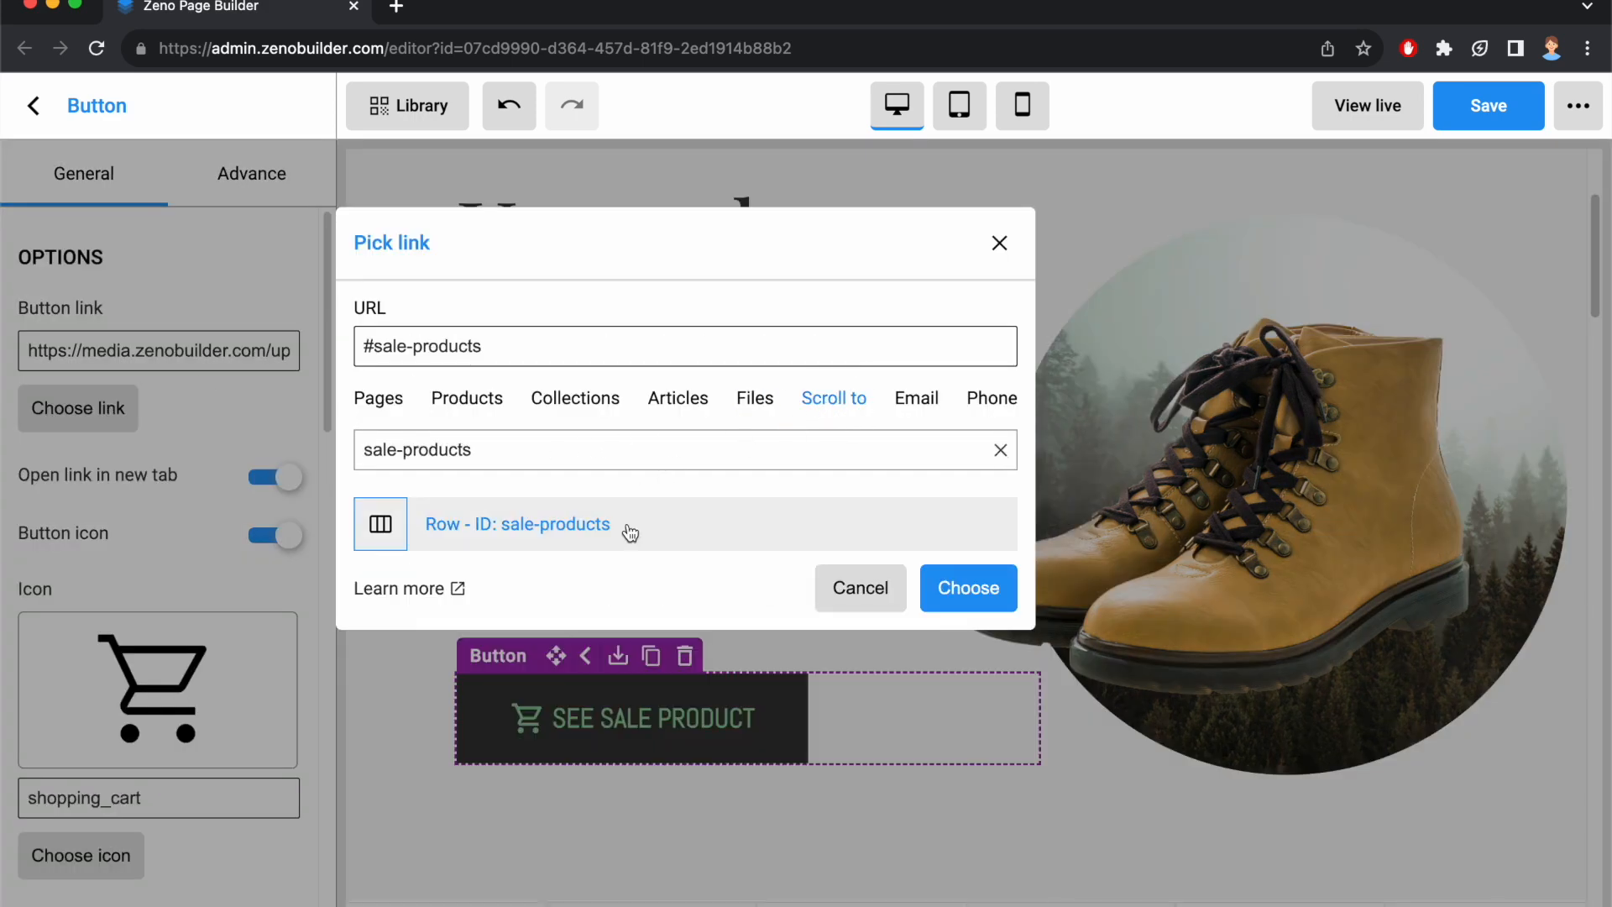
left_click(972, 587)
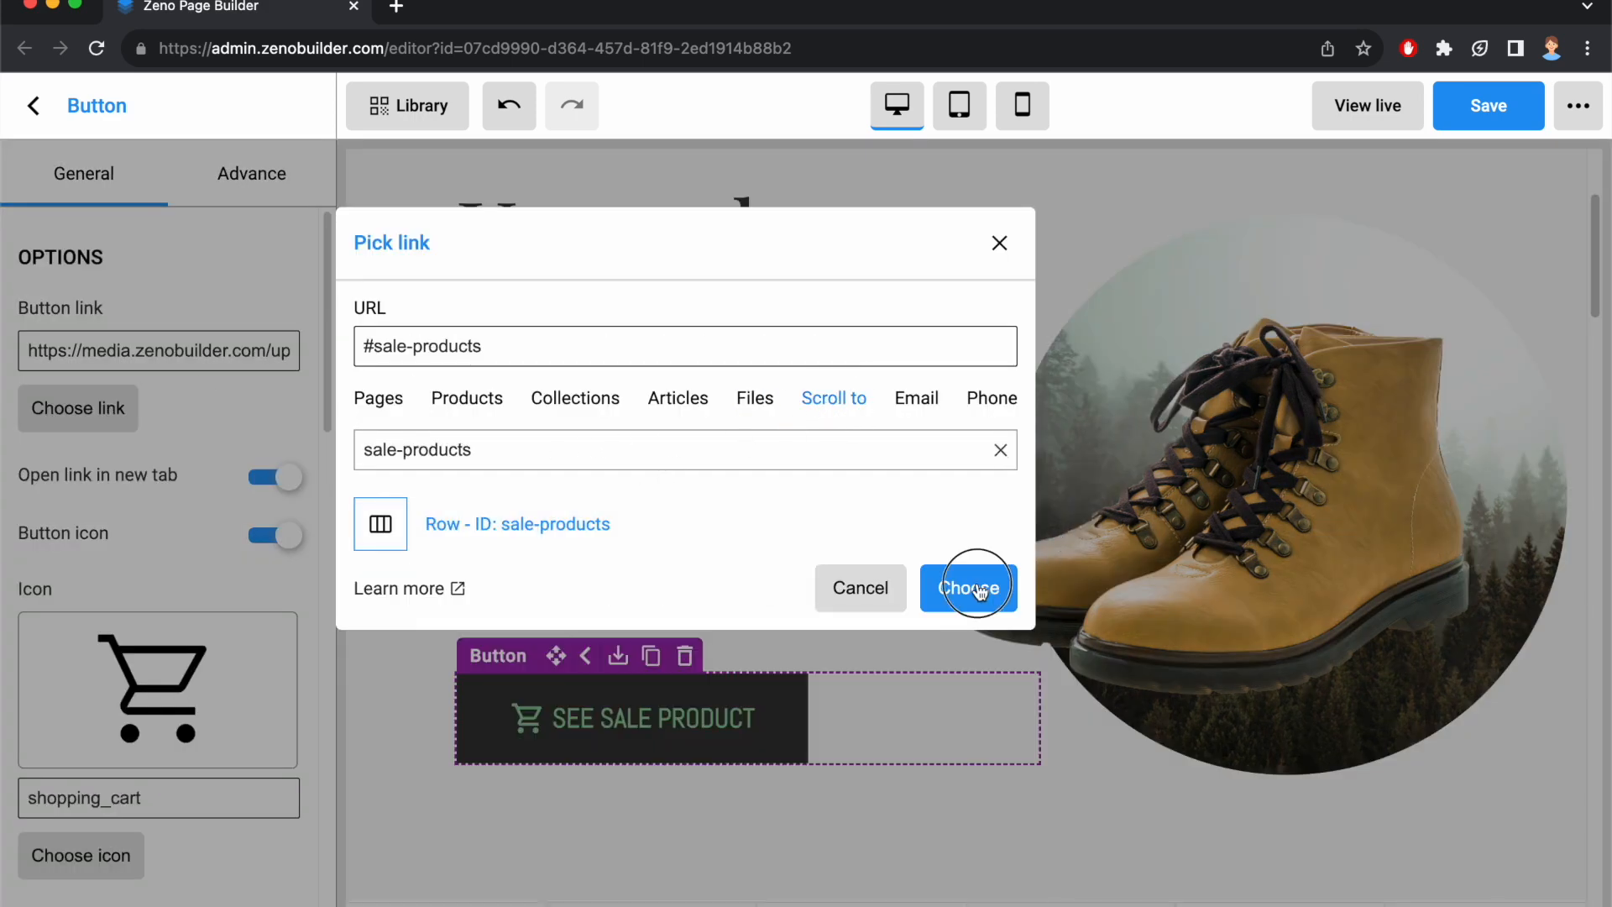
Save the page and publish it.
left_click(1503, 116)
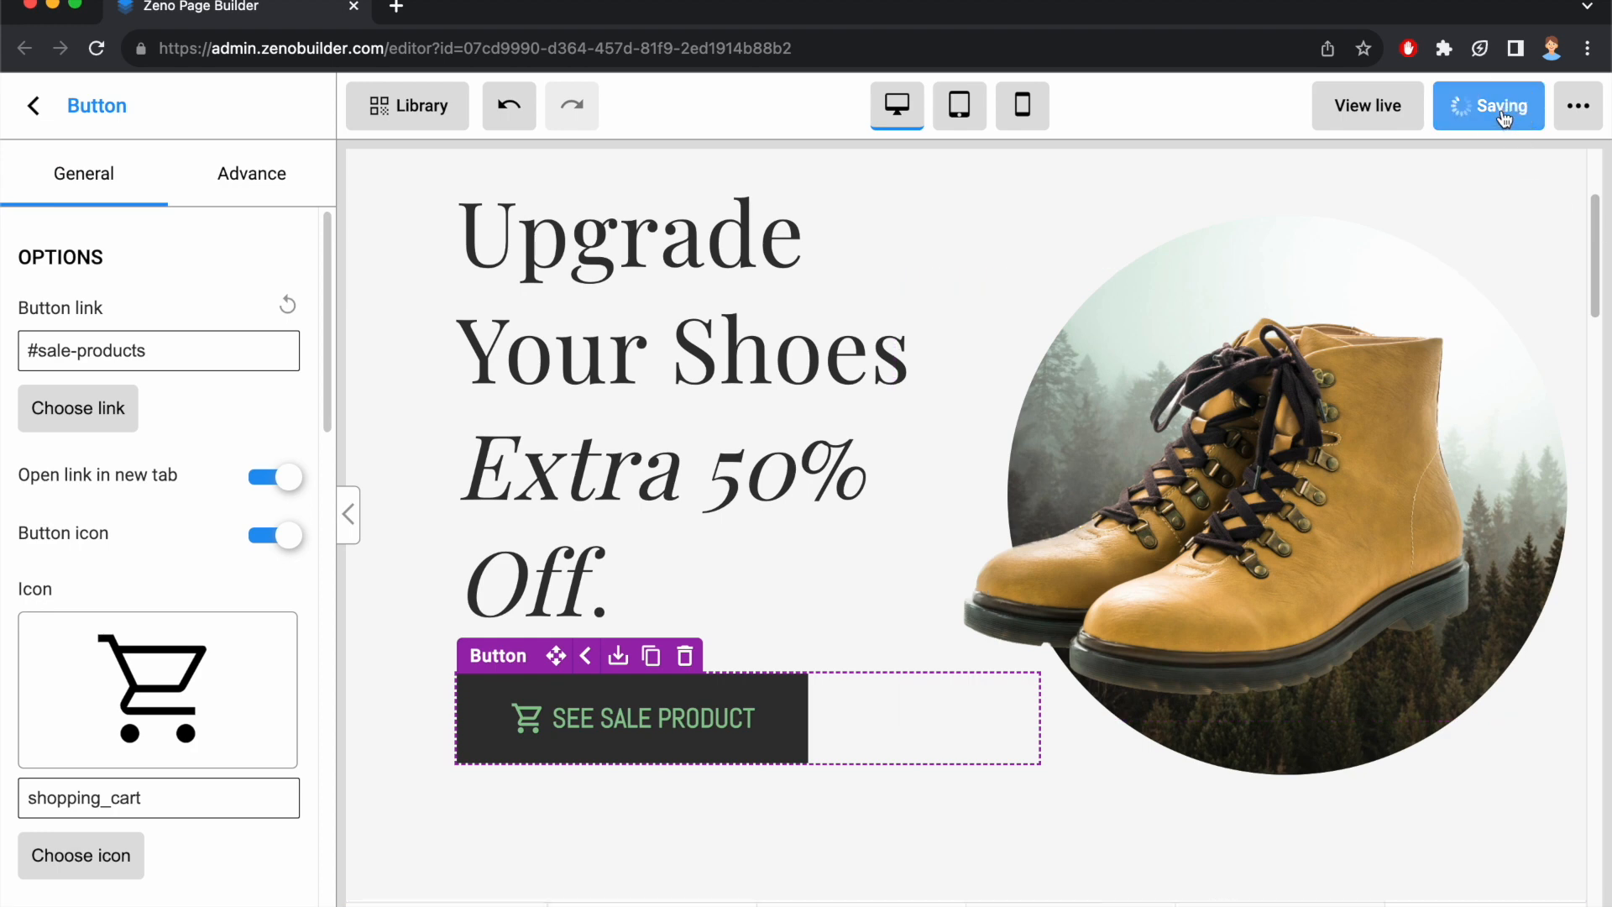
left_click(1504, 116)
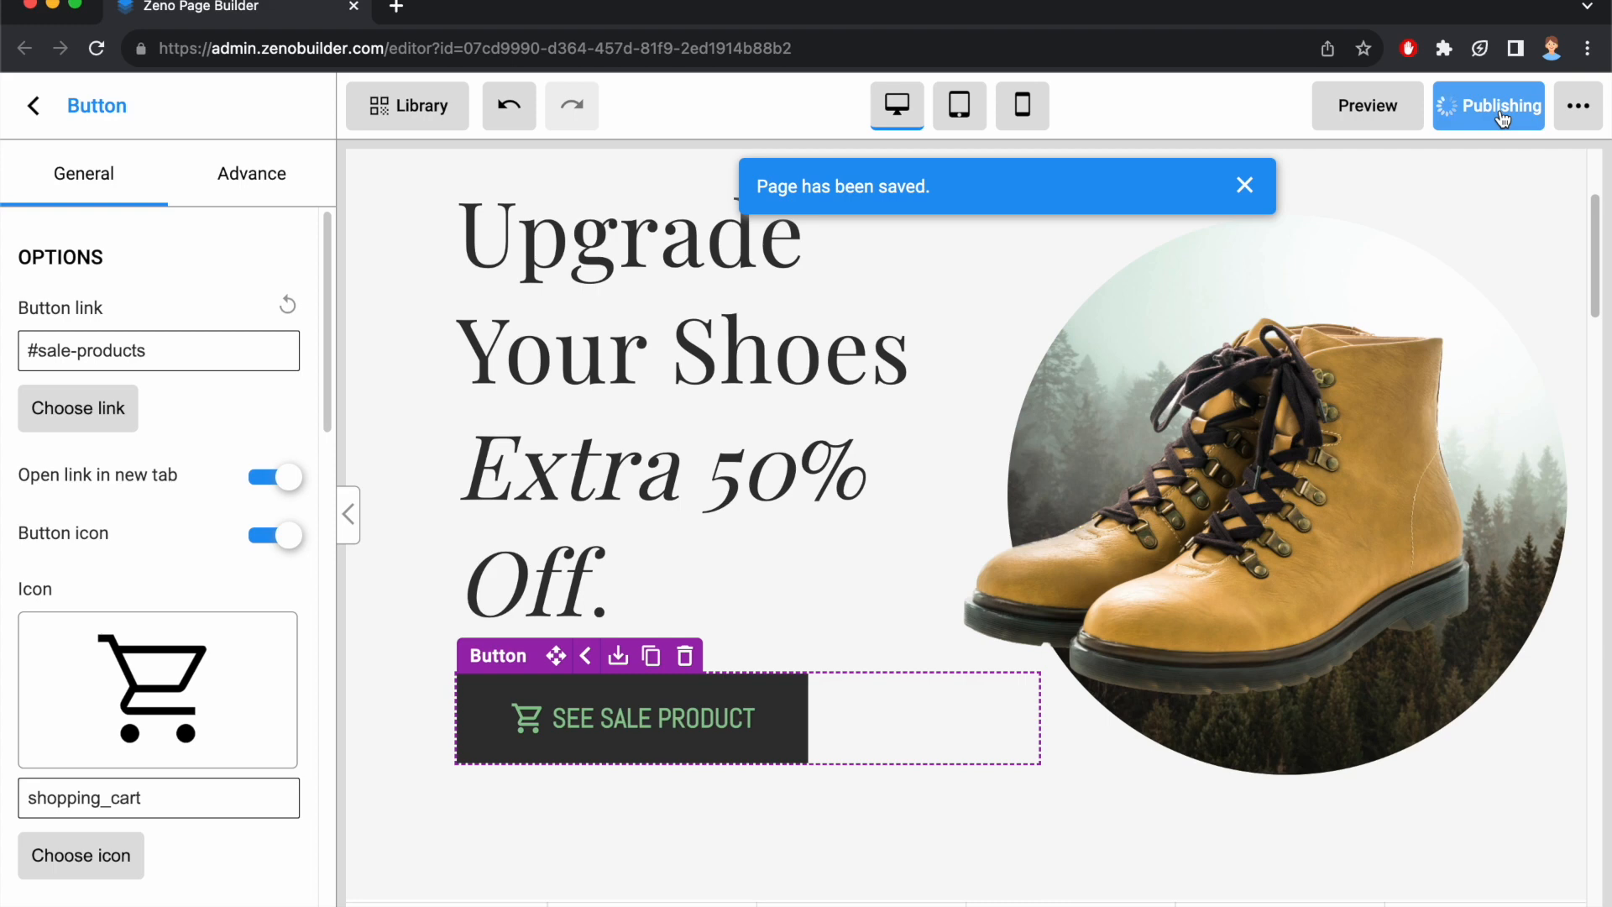
View the live page, test the SEE SALE PRODUCT button's scroll link, and close the live page.
left_click(1403, 112)
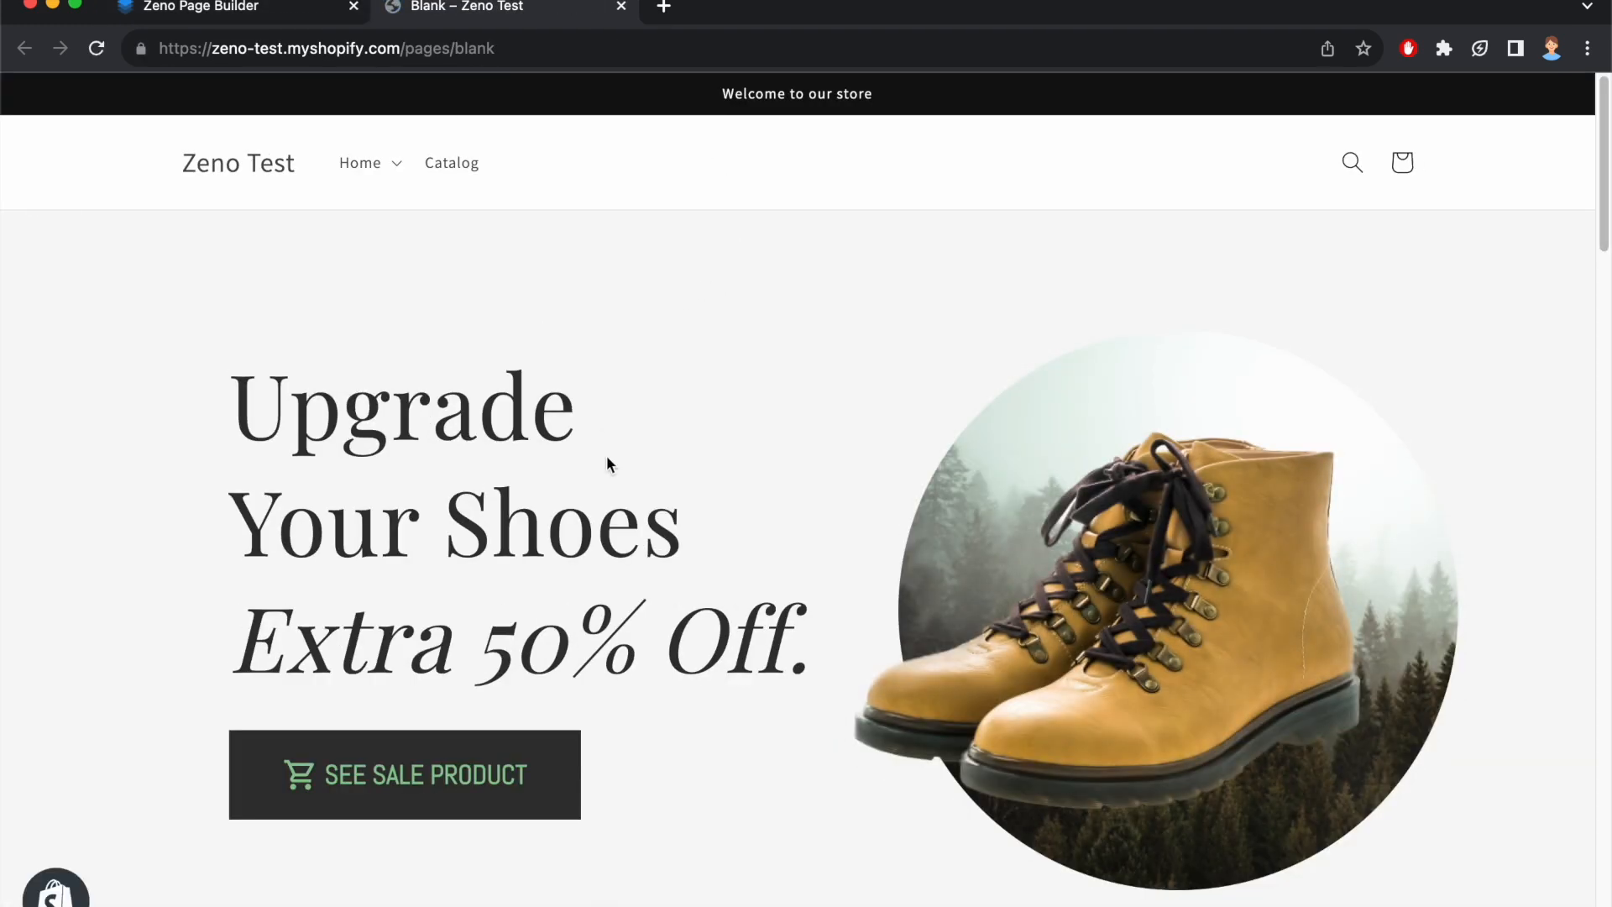
left_click(453, 774)
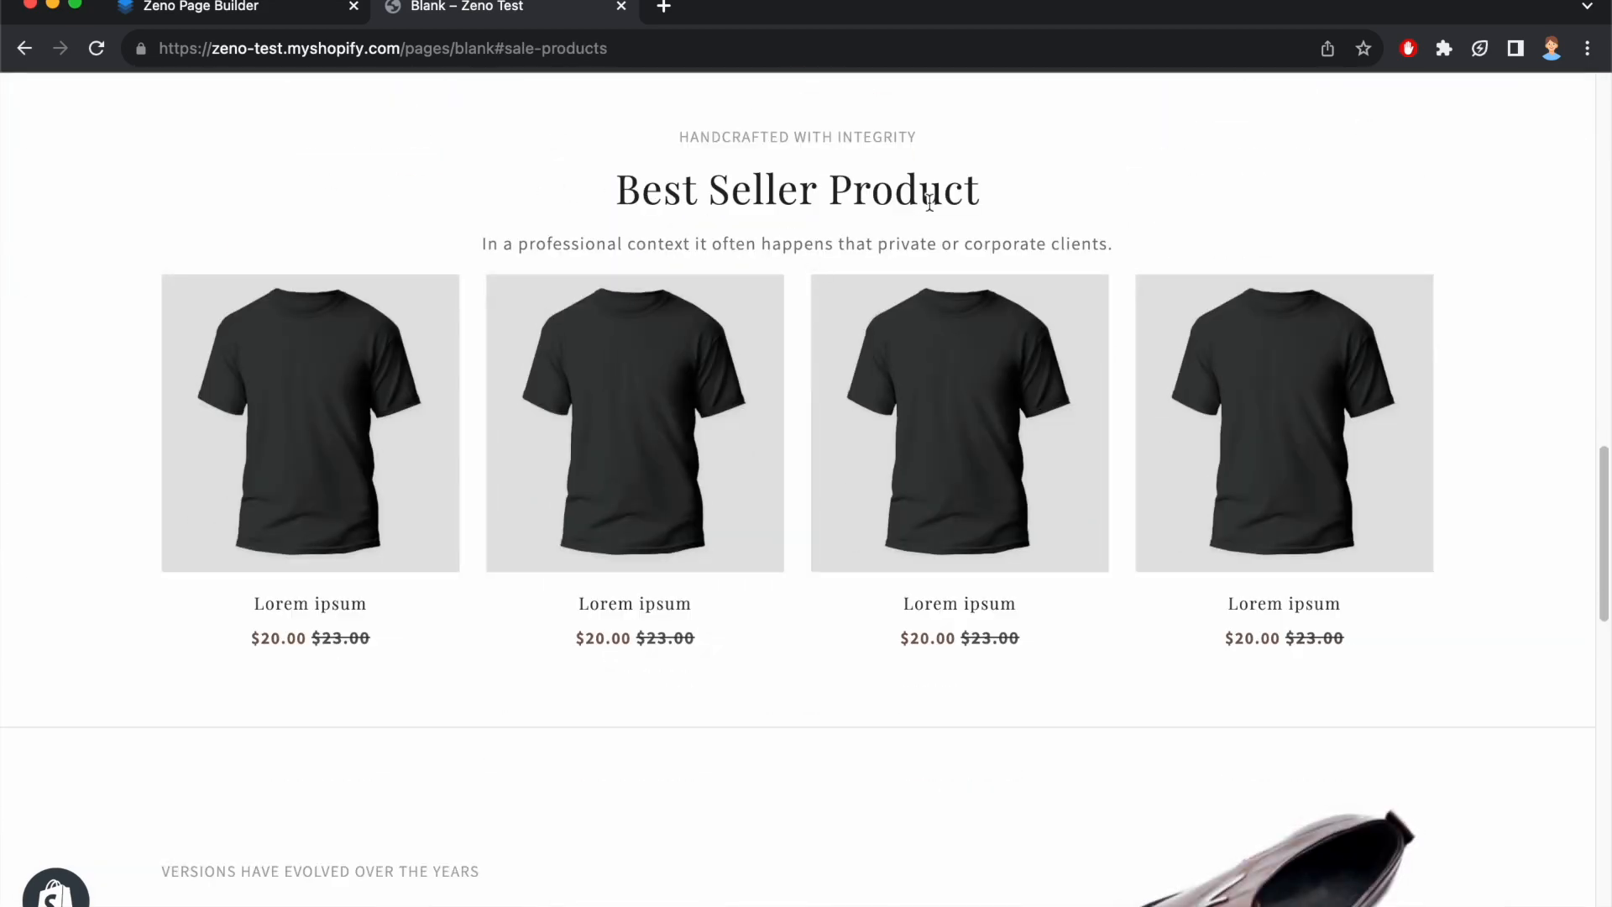
left_click(622, 6)
Change the SEE SALE PRODUCT button's link type to Email and enter the support email address as recipient.
left_click(93, 406)
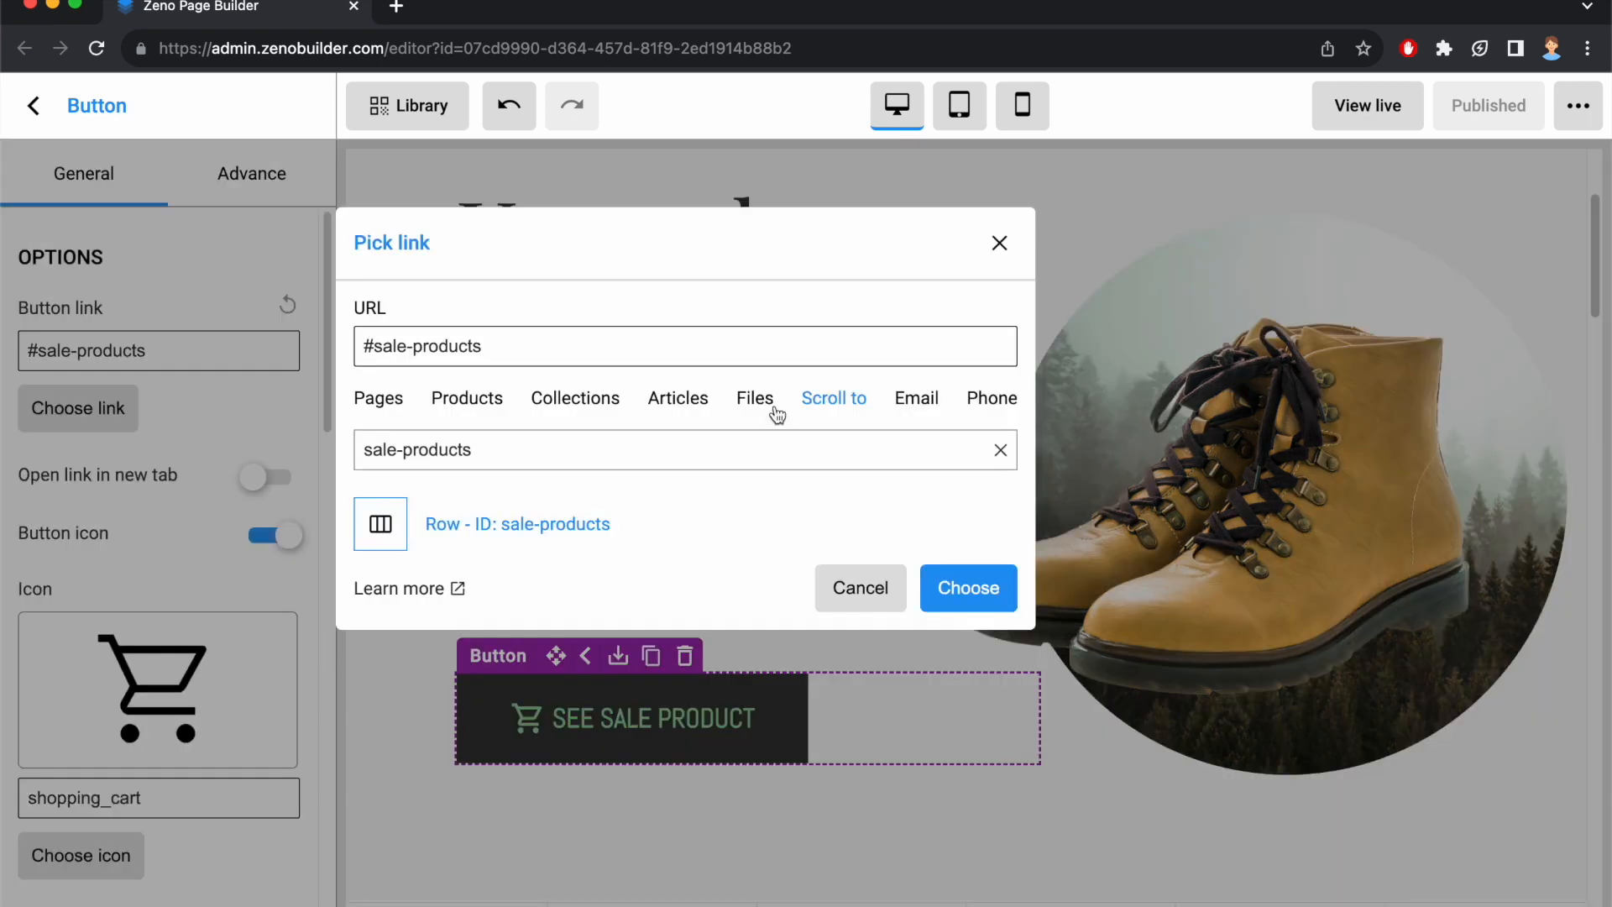
left_click(917, 399)
left_click(500, 499)
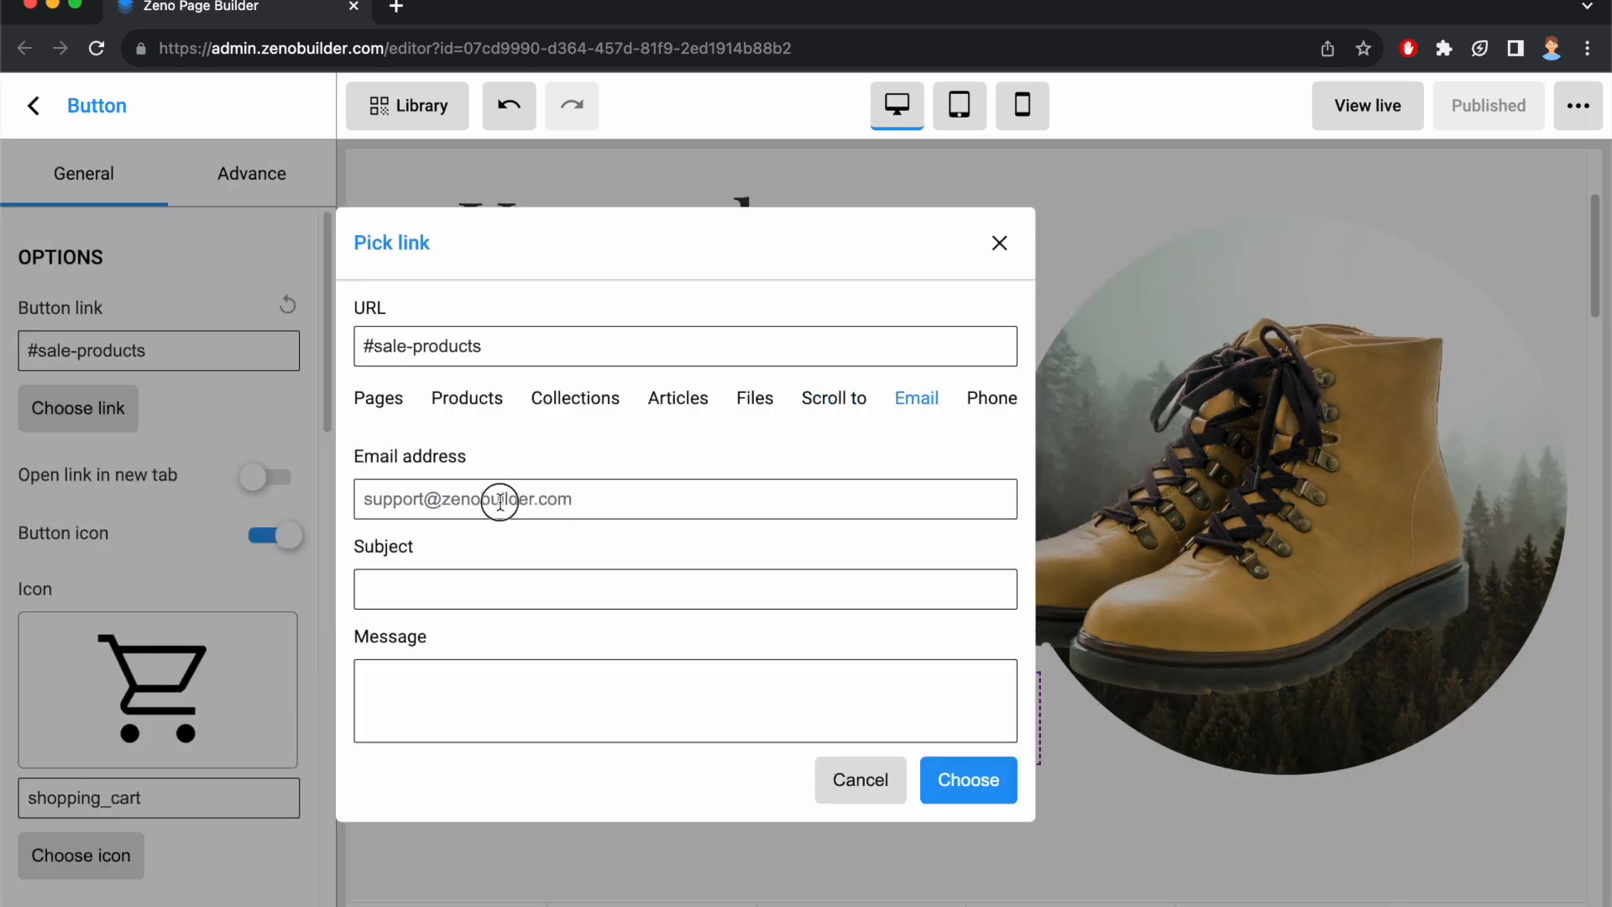
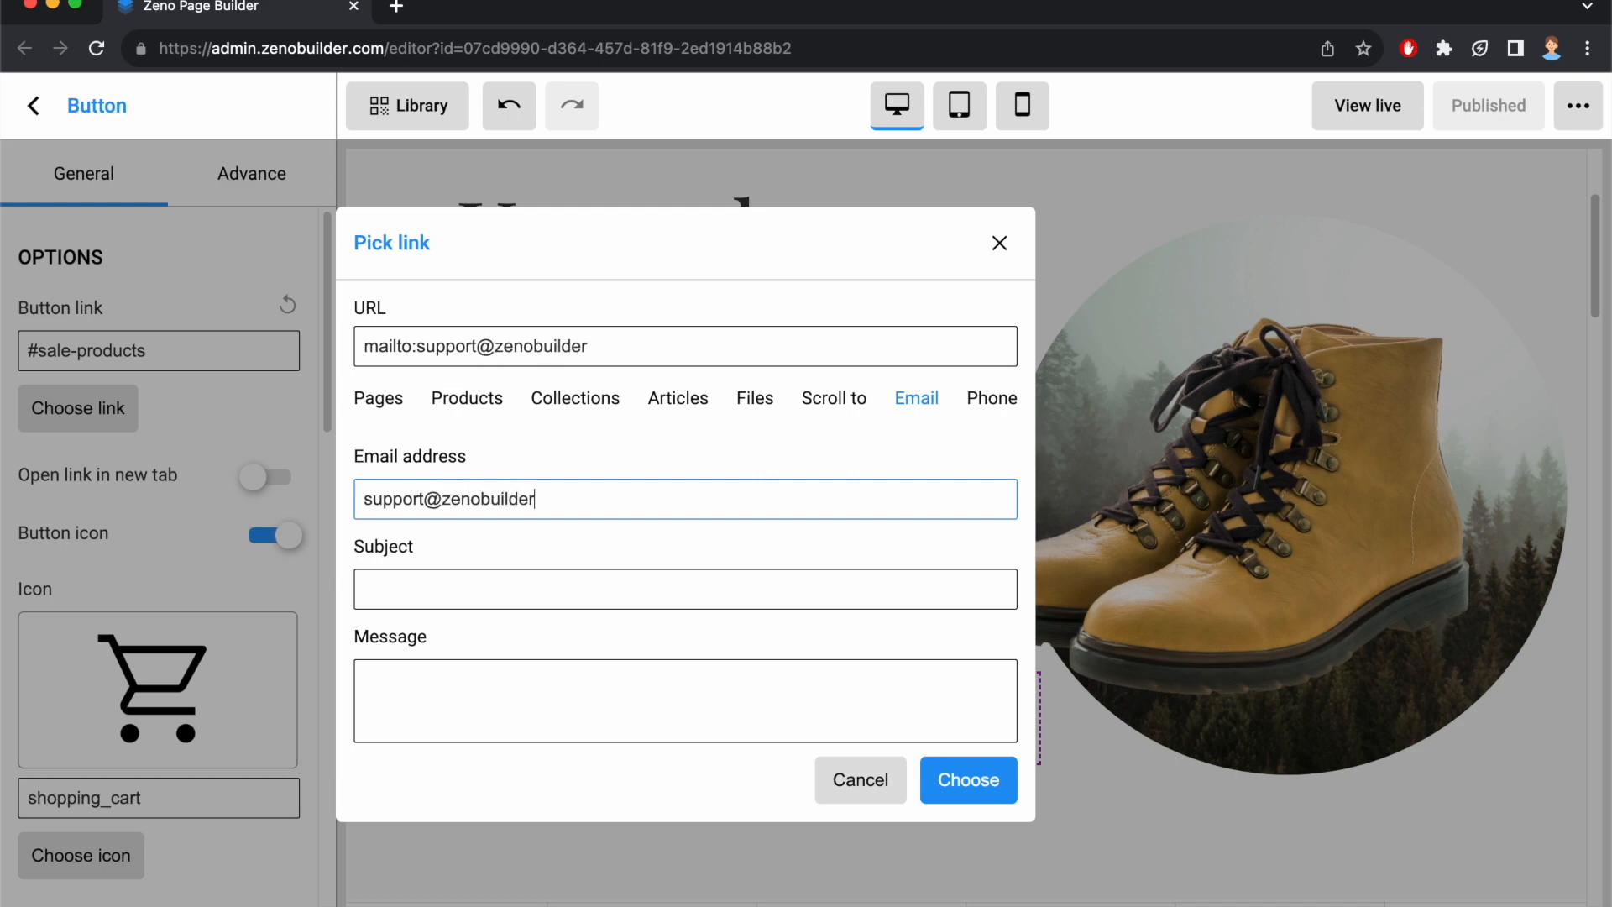
Give the email link the subject "A question about Button" and the message "Lorem ipsum dolor sit amet.", and apply it to the button.
left_click(496, 592)
type("A question about B")
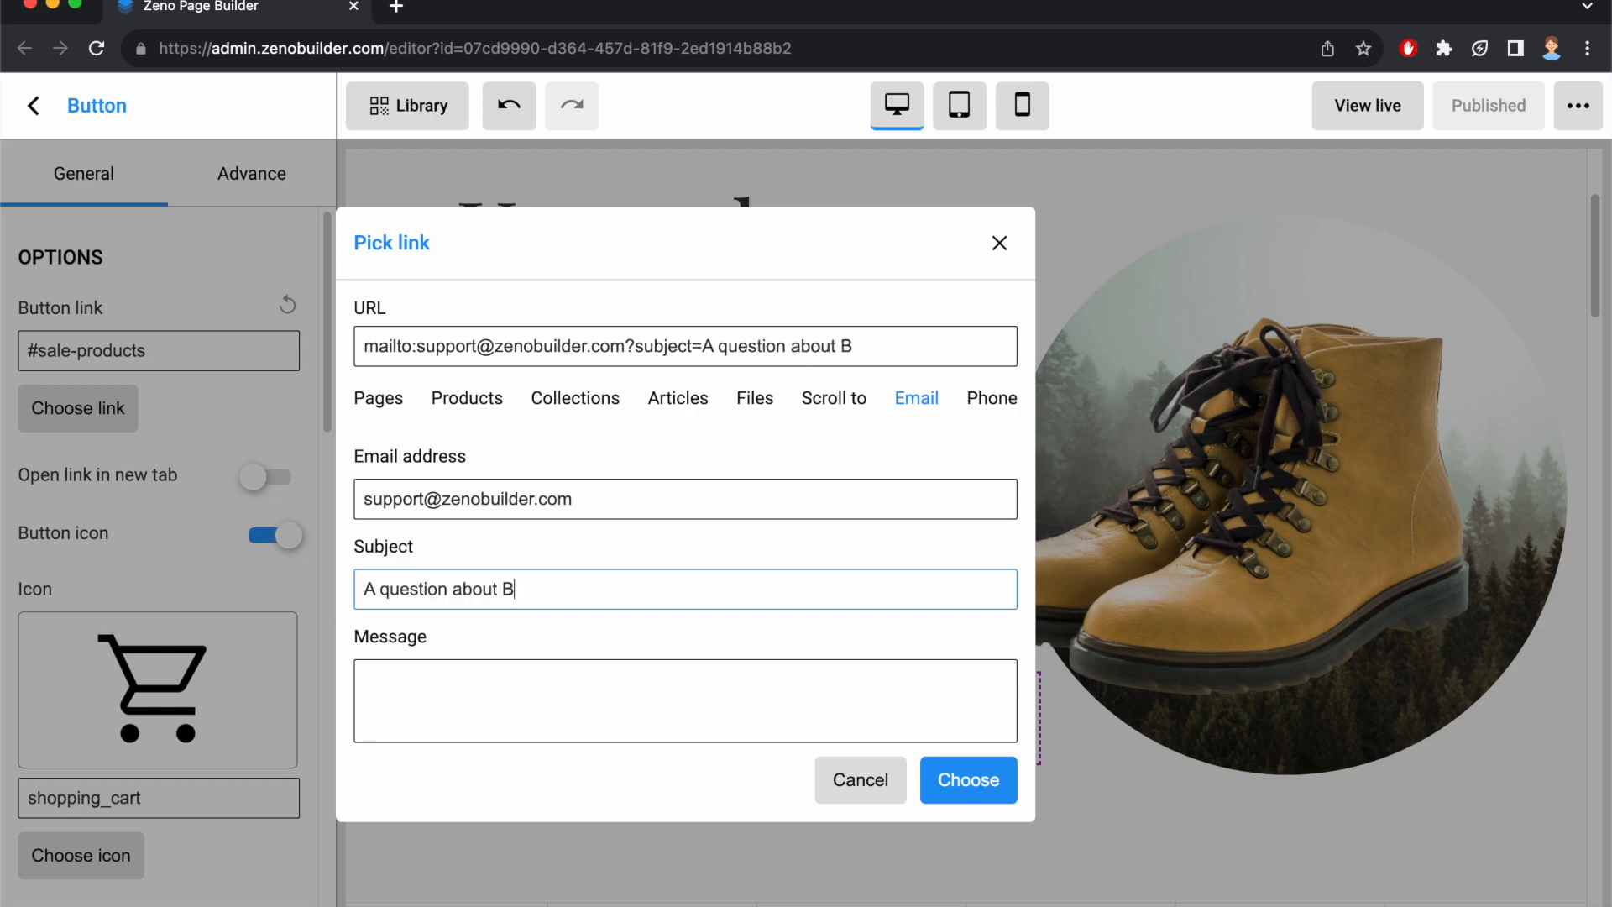
type("utton")
left_click(456, 697)
type("Lorem ipsum dol")
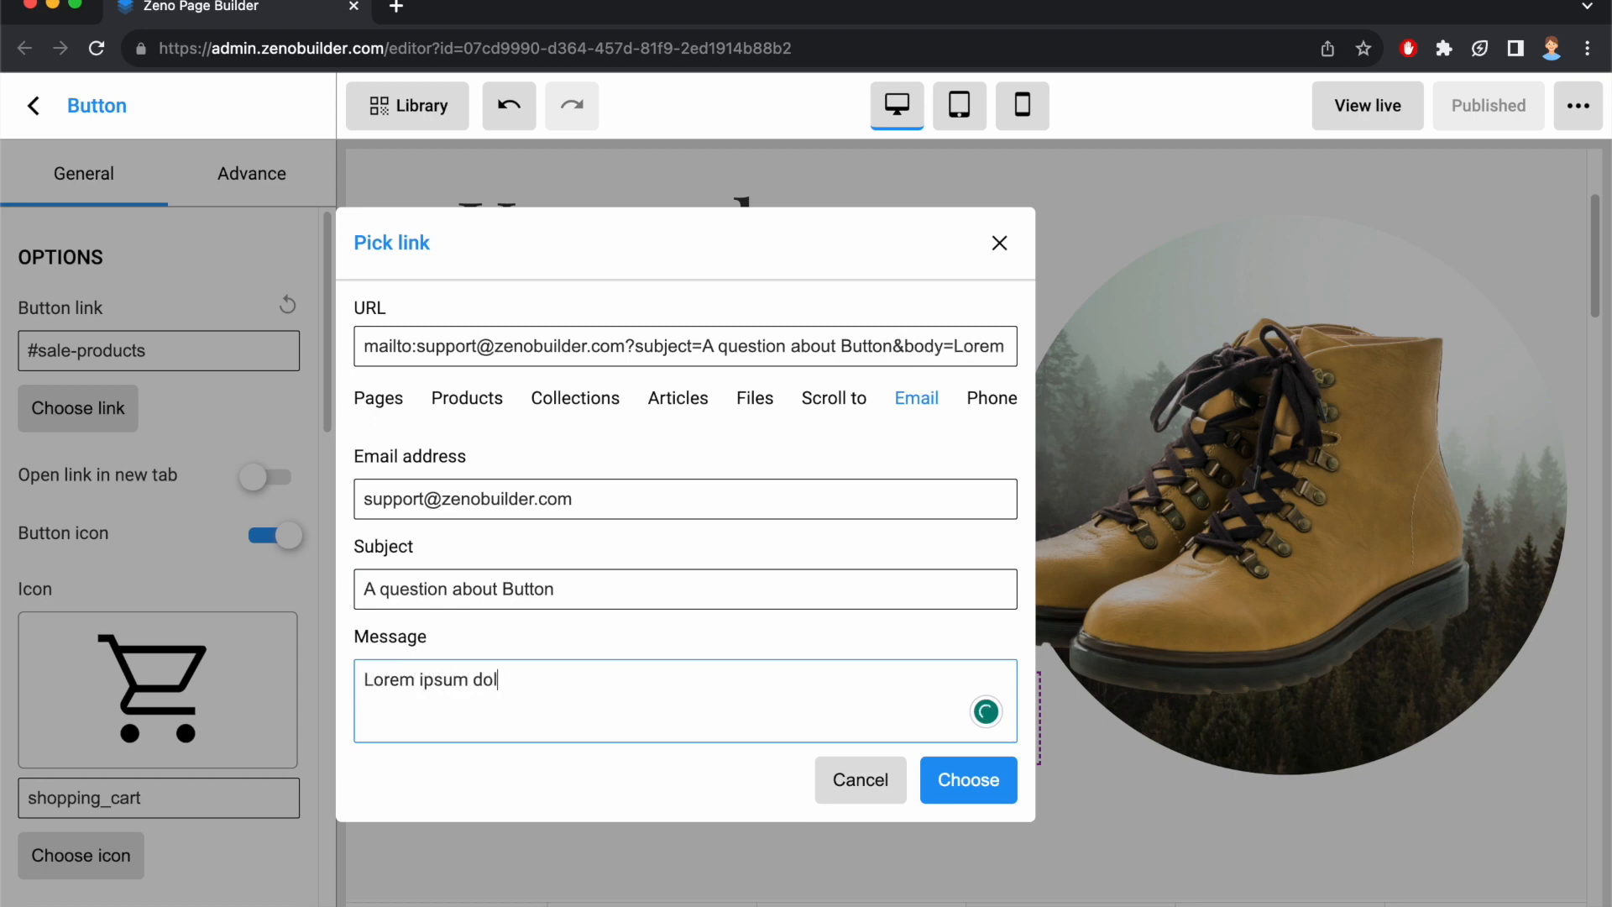
type("or sit amet.")
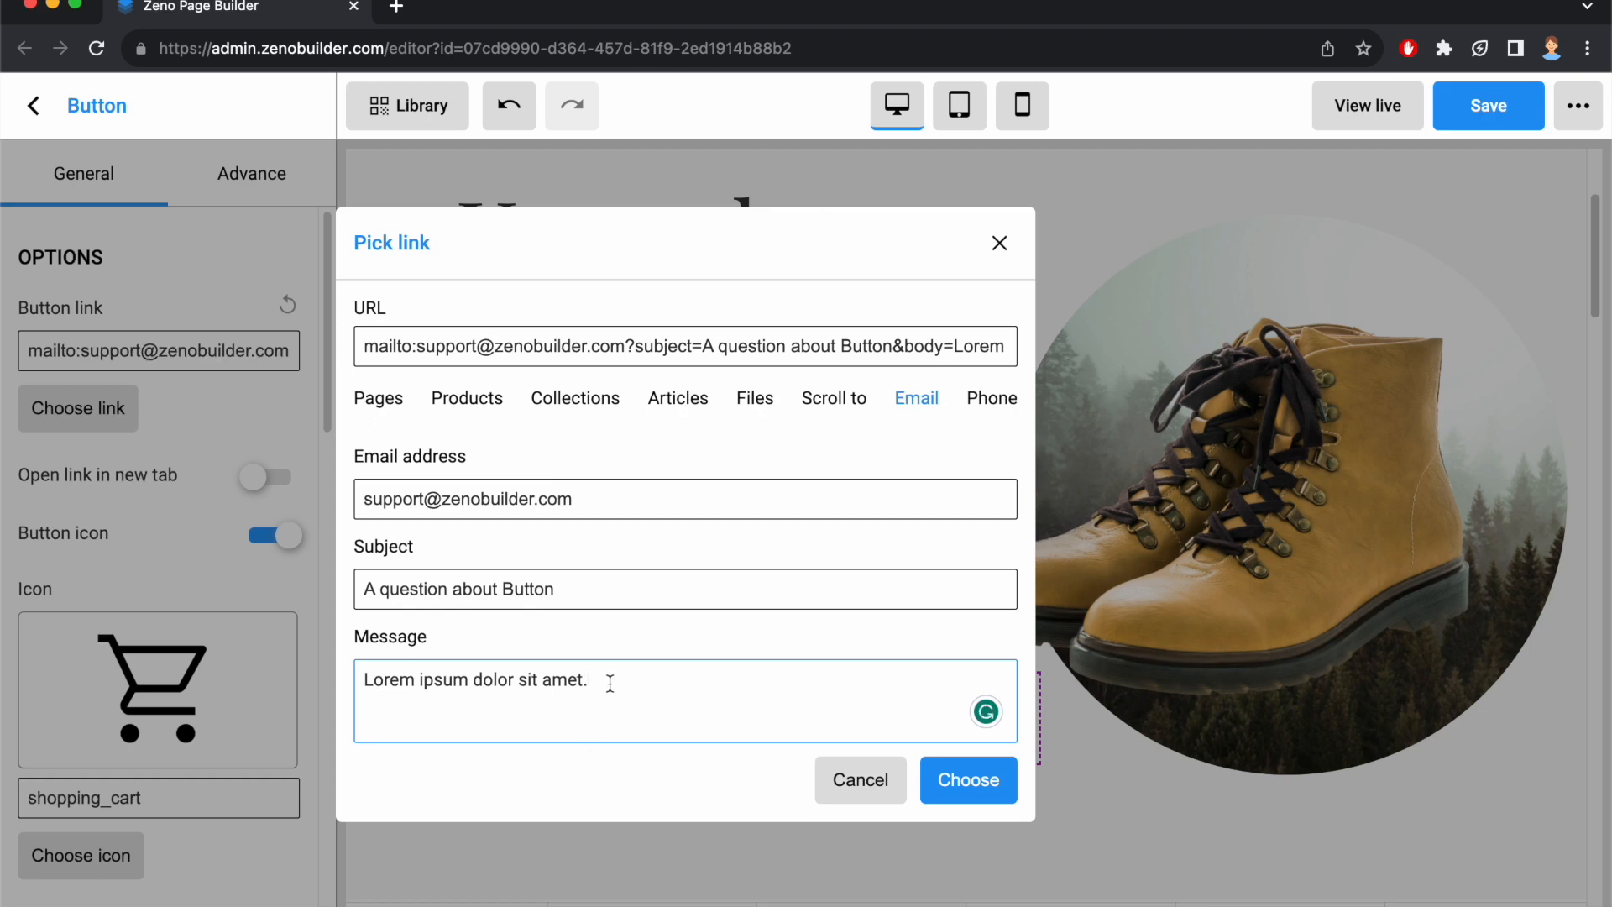
Switch the SEE SALE PRODUCT button's link to the Phone type, enter the contact's phone number, and apply it.
left_click(992, 398)
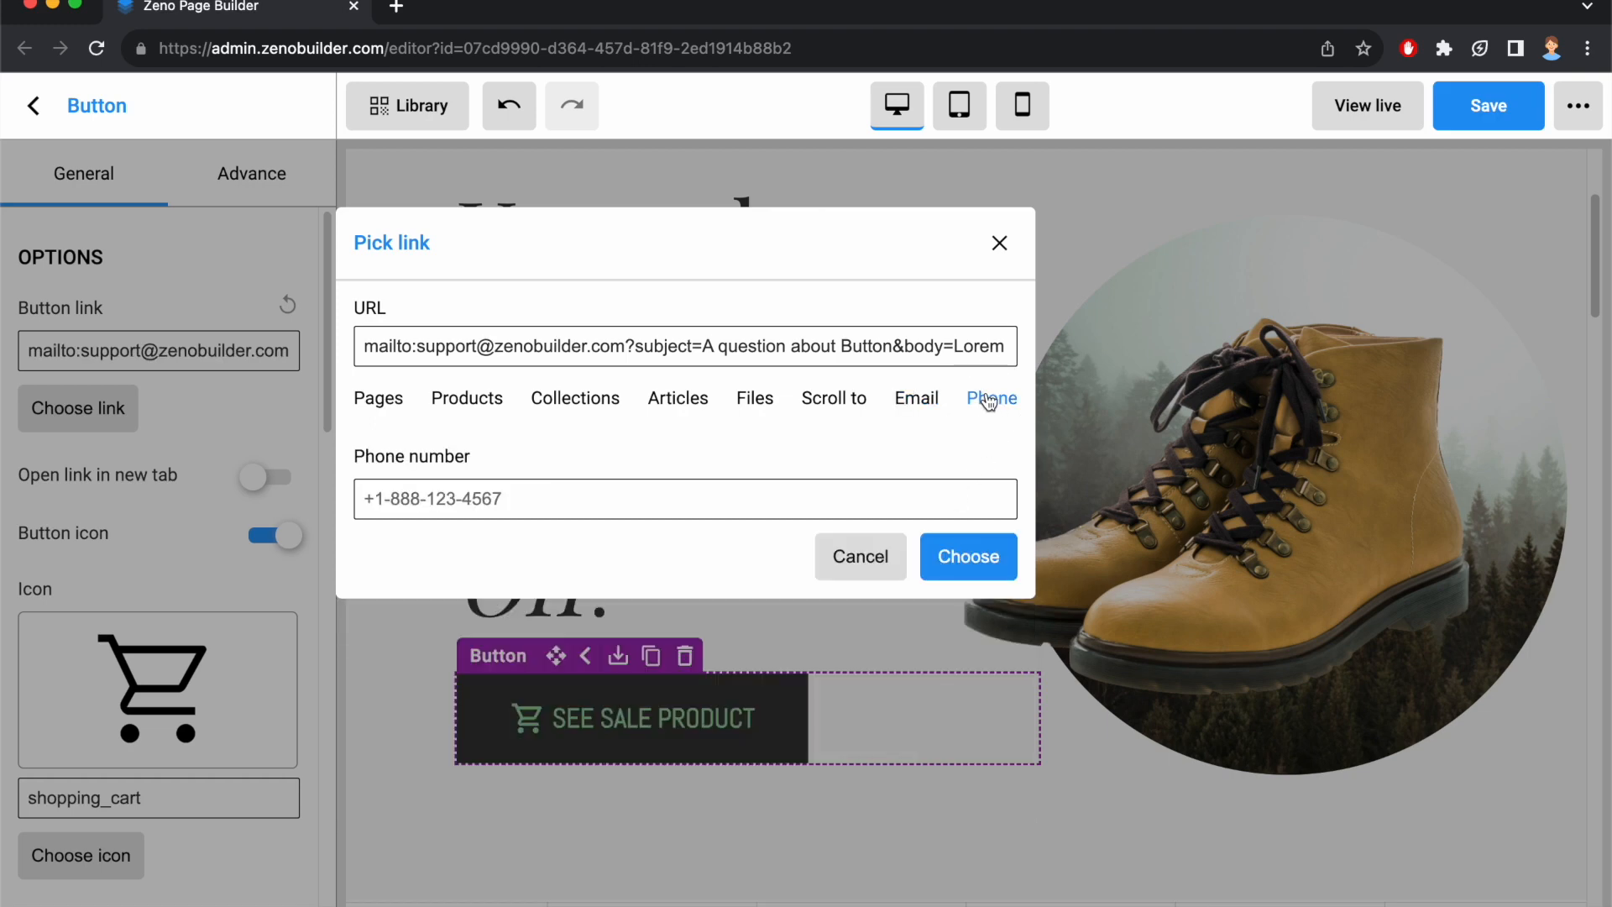
left_click(446, 495)
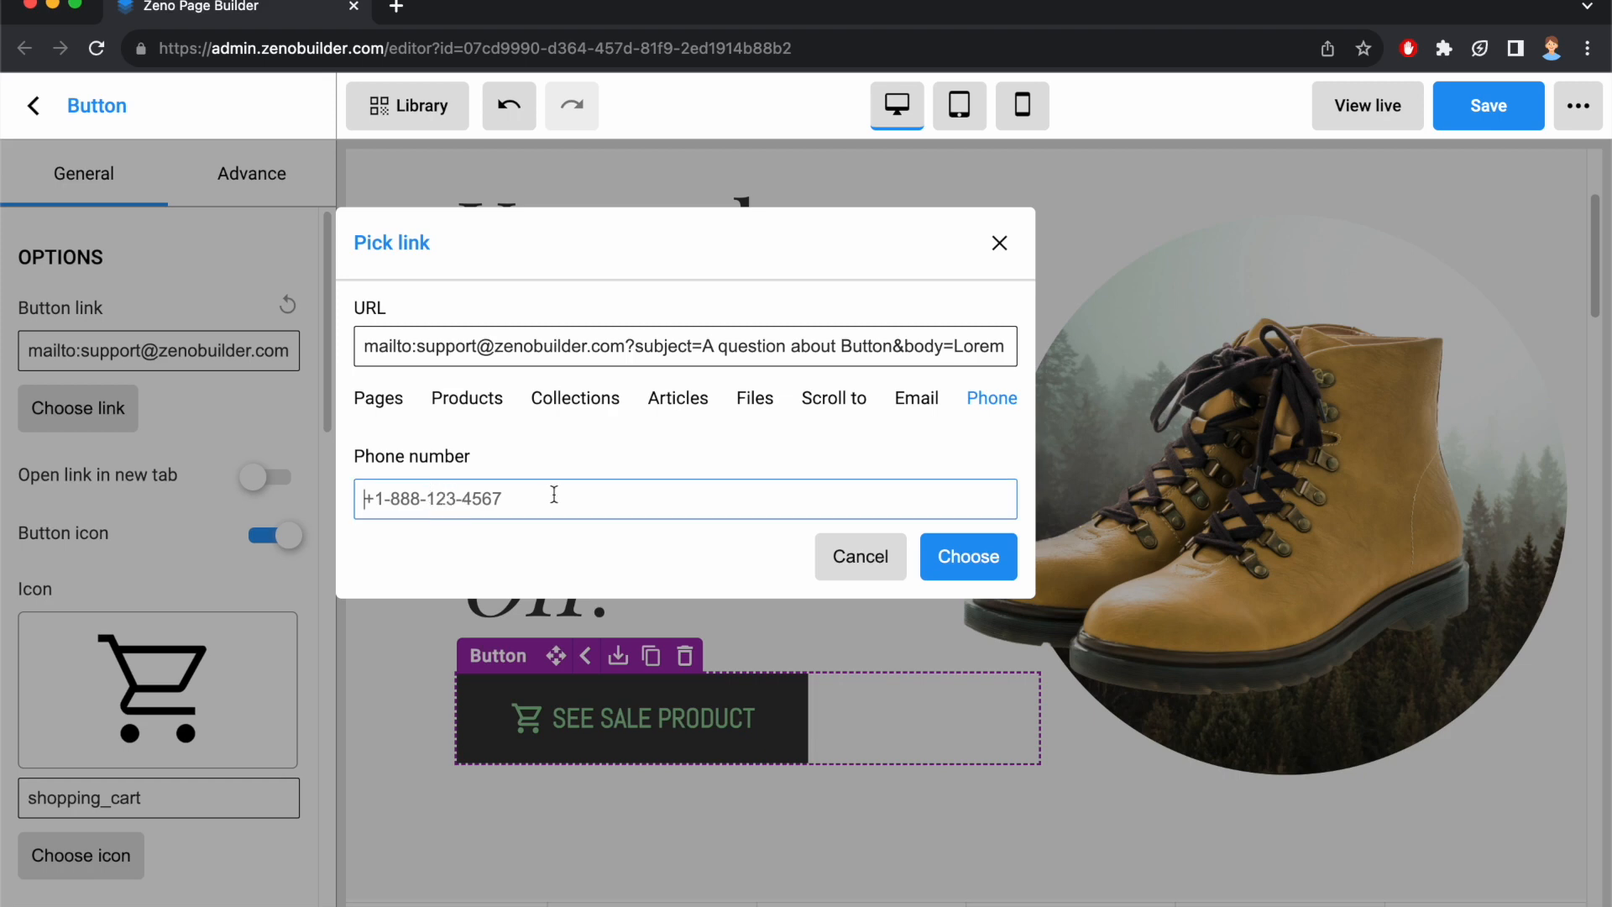
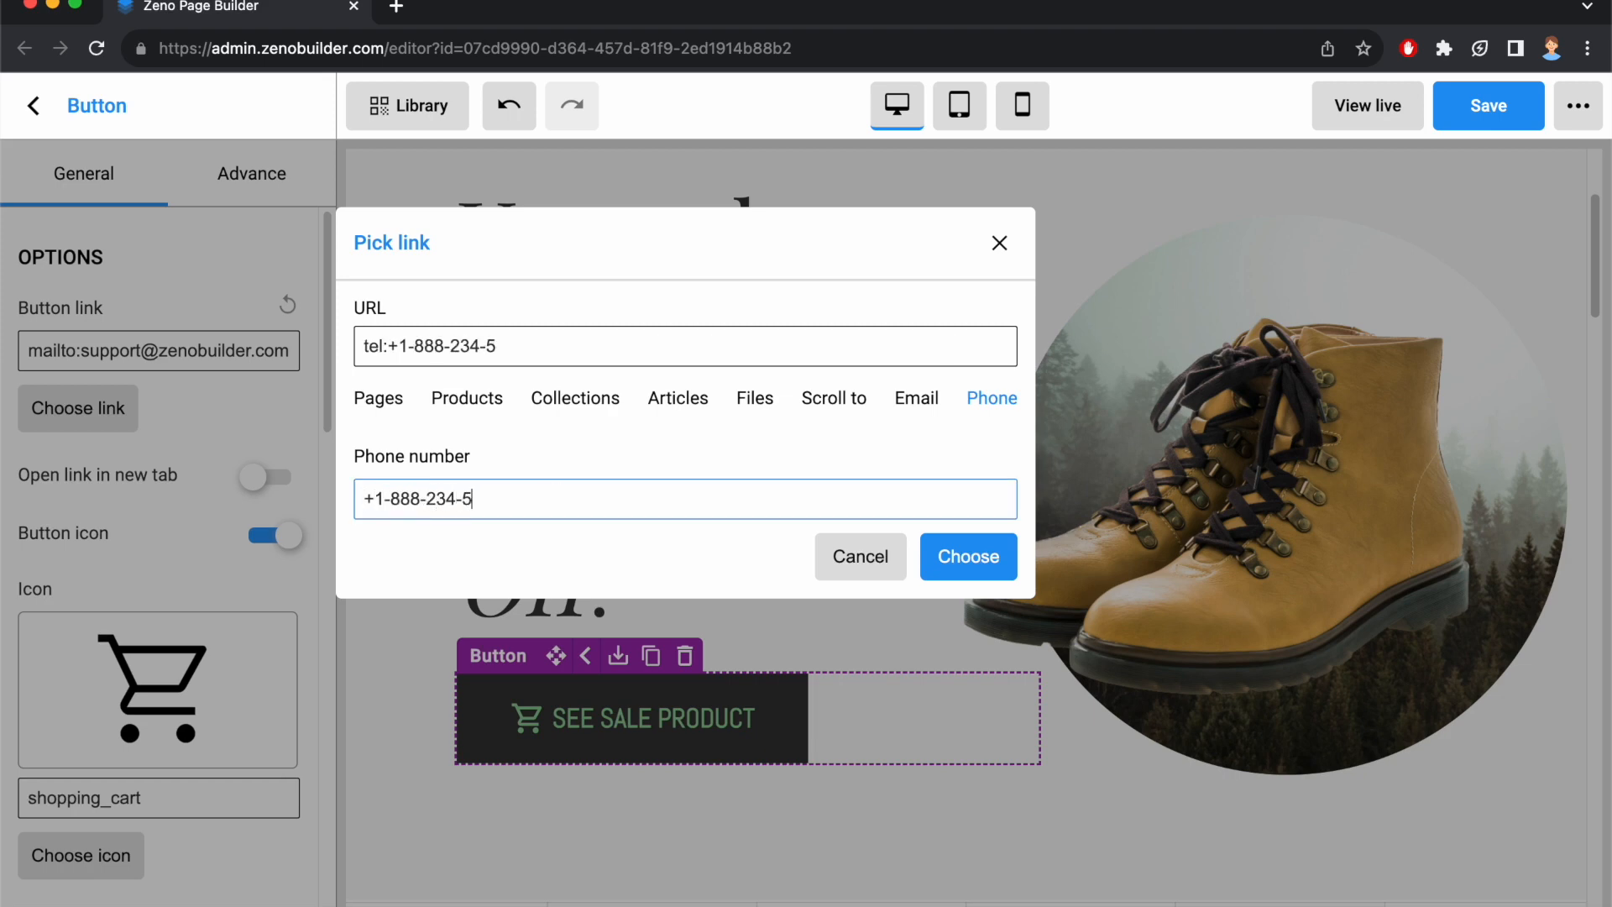
left_click(986, 558)
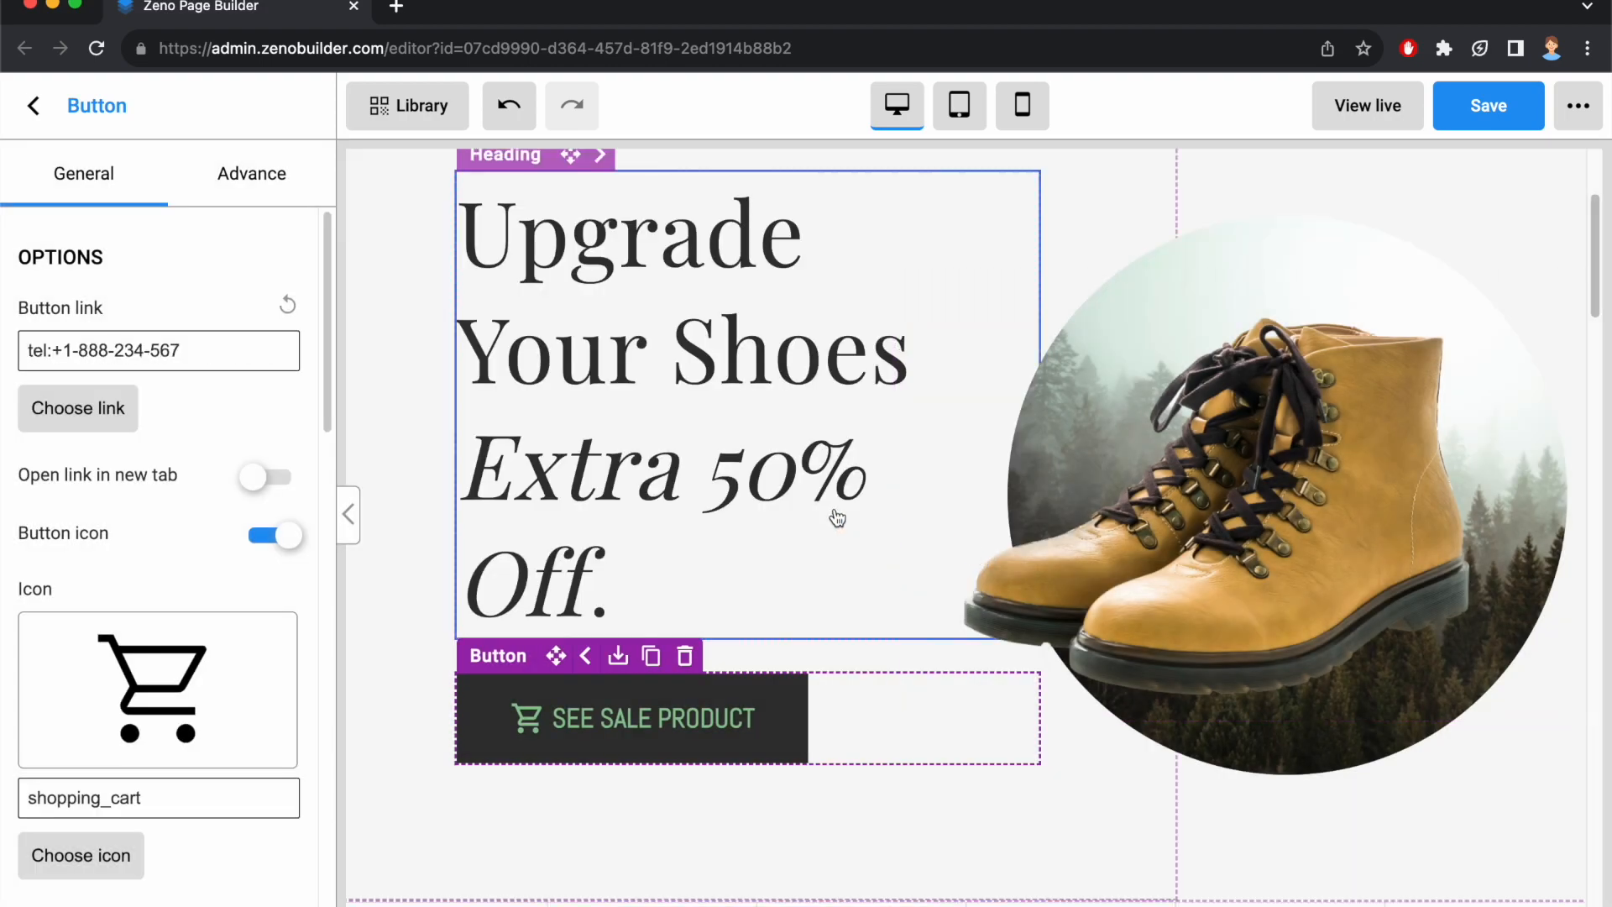